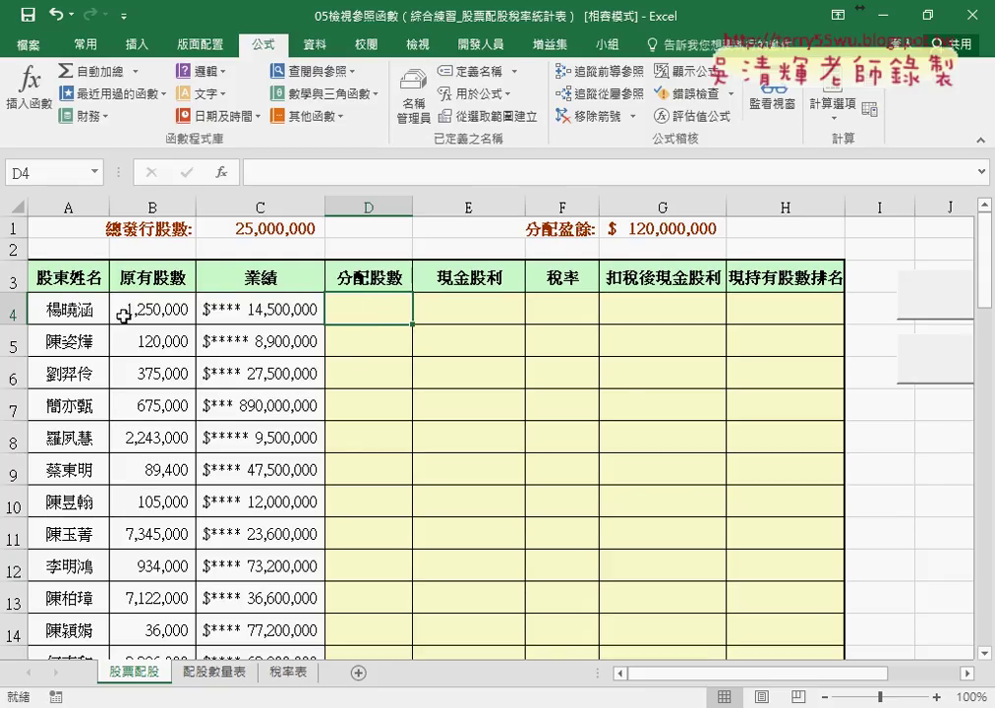
Step: Select all eight existing names in Name Manager and delete them, leaving the list empty
left_click(265, 229)
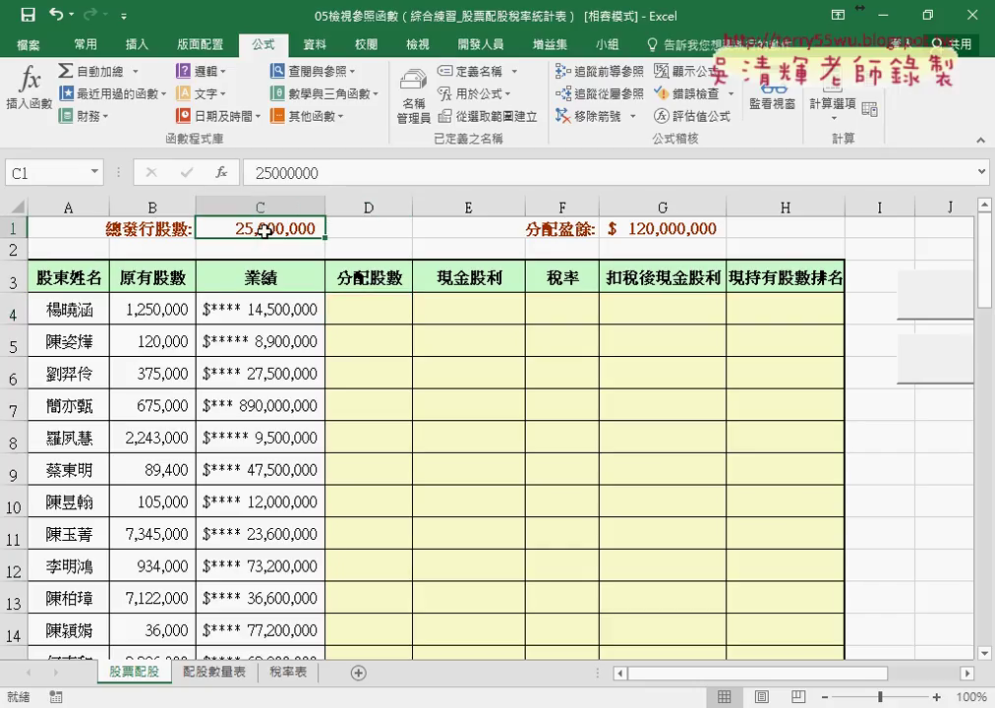
left_click(427, 123)
left_click(69, 366, "shift")
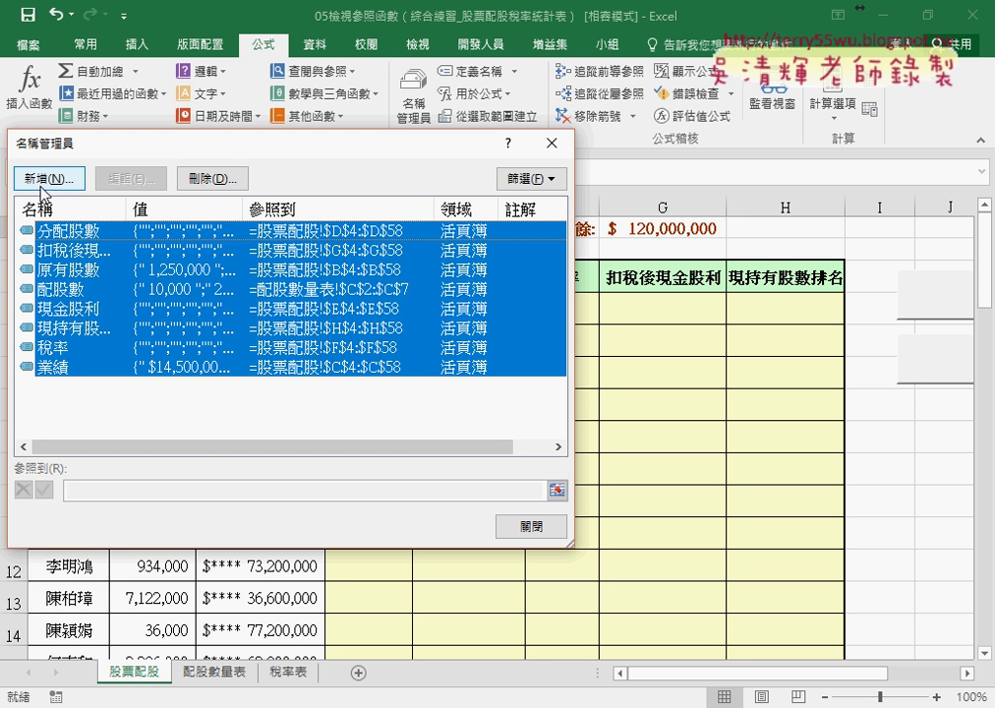
key("Delete")
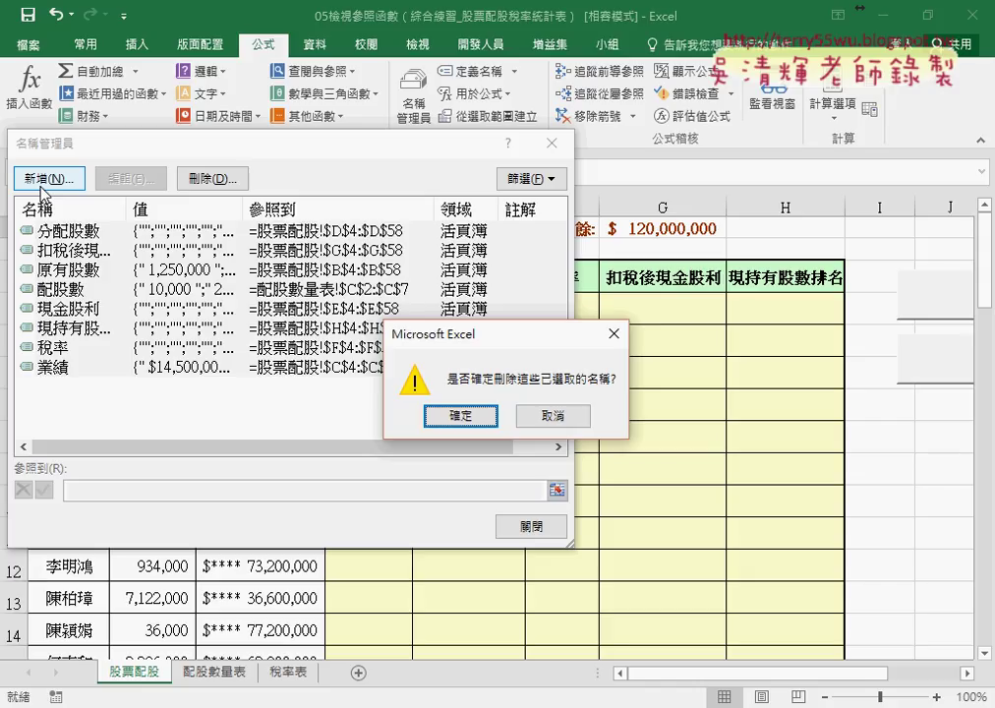
left_click(457, 416)
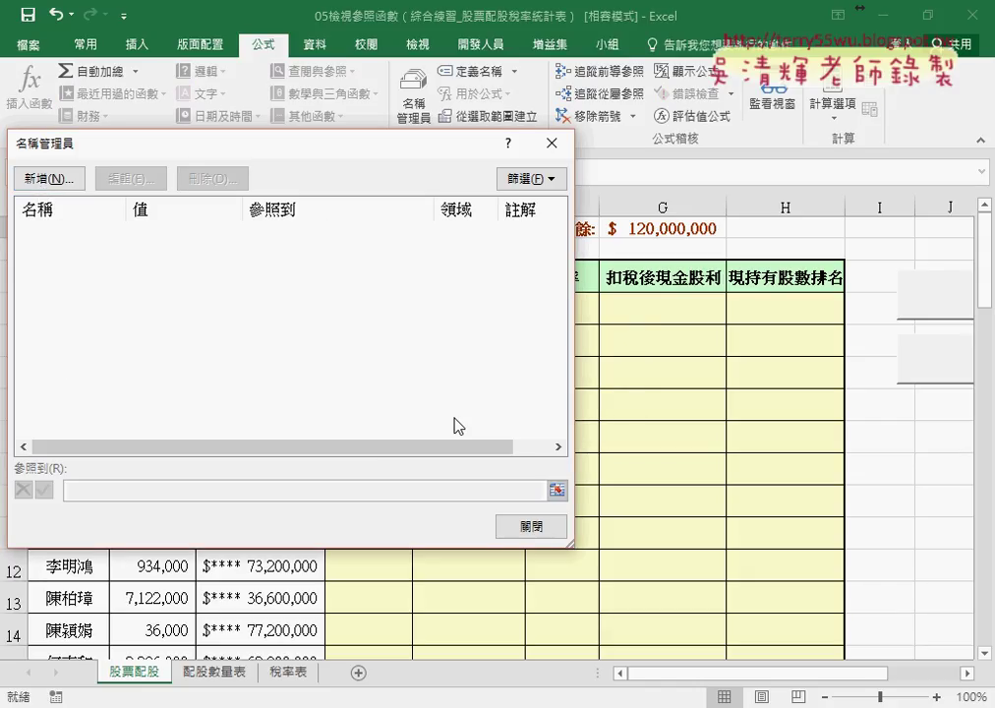
left_click(531, 527)
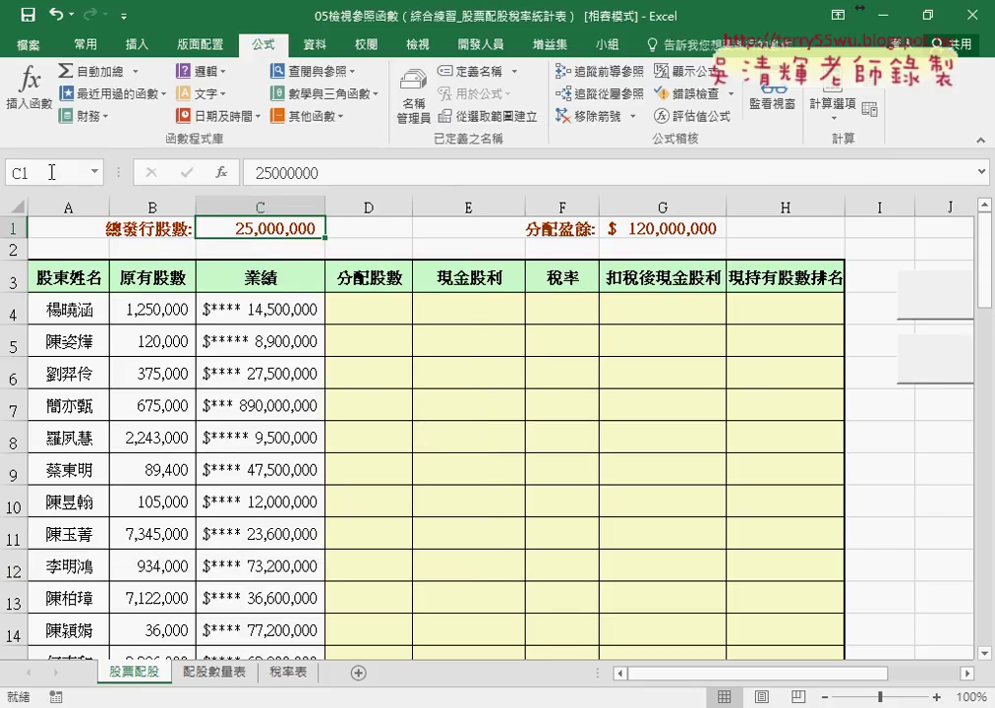
Step: Define the name 總發行股數 for cell C1
left_click(481, 77)
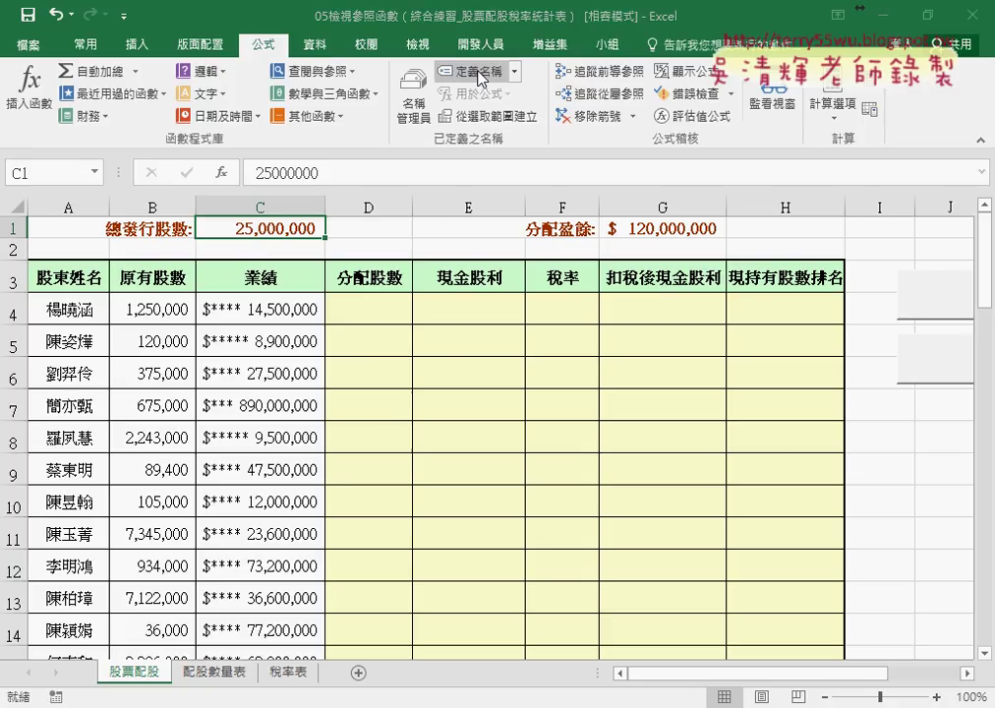
left_click_drag(279, 243, 316, 224)
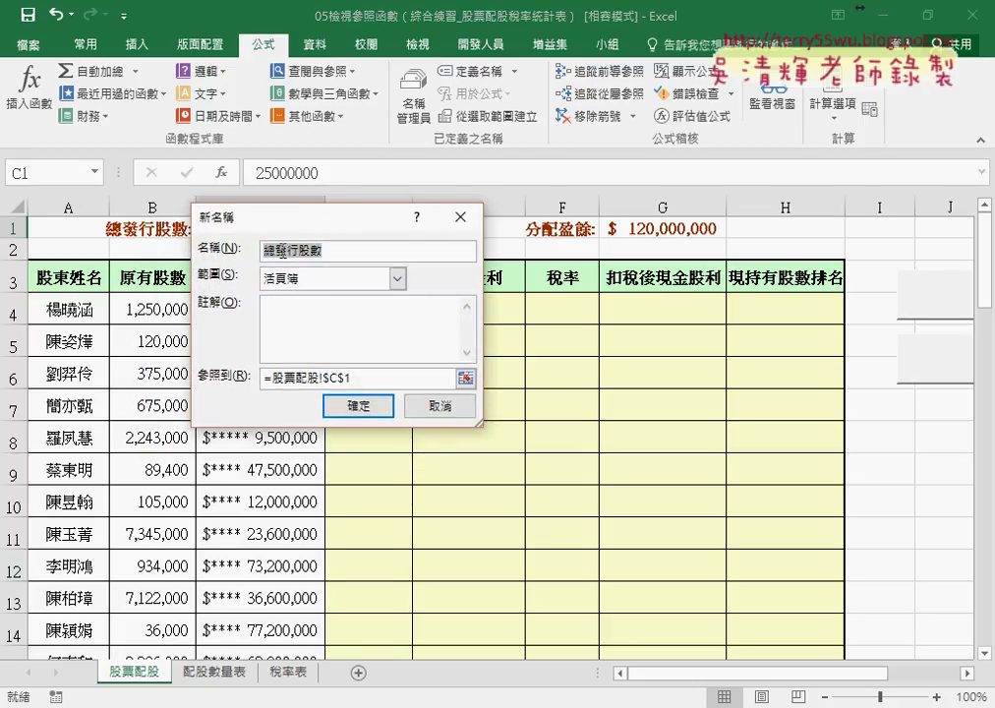
left_click_drag(236, 216, 250, 238)
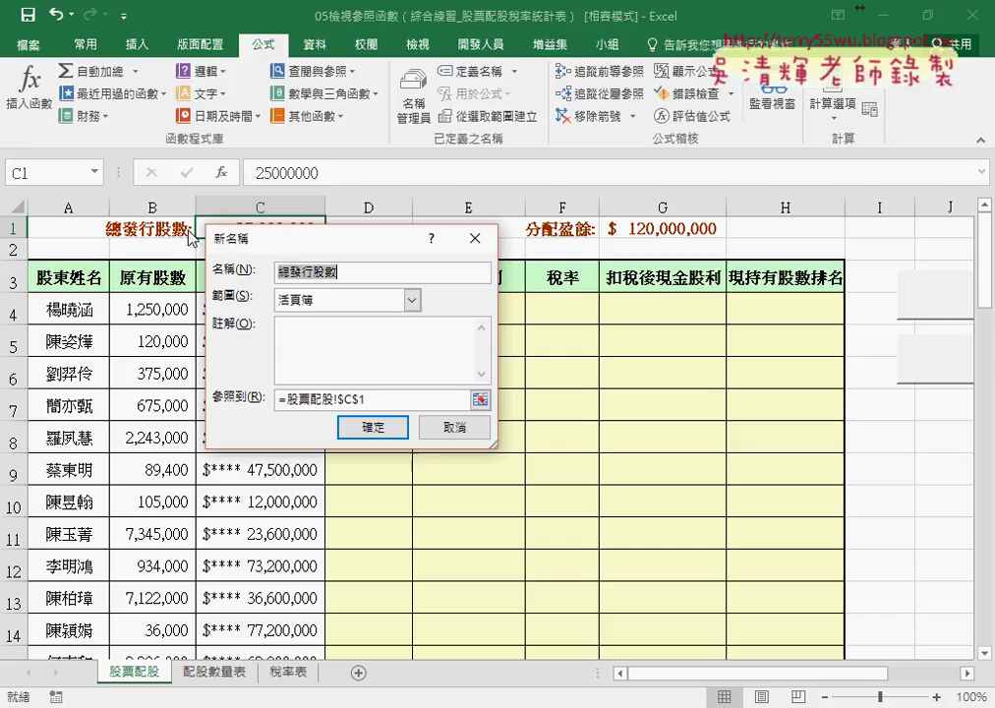
left_click(373, 427)
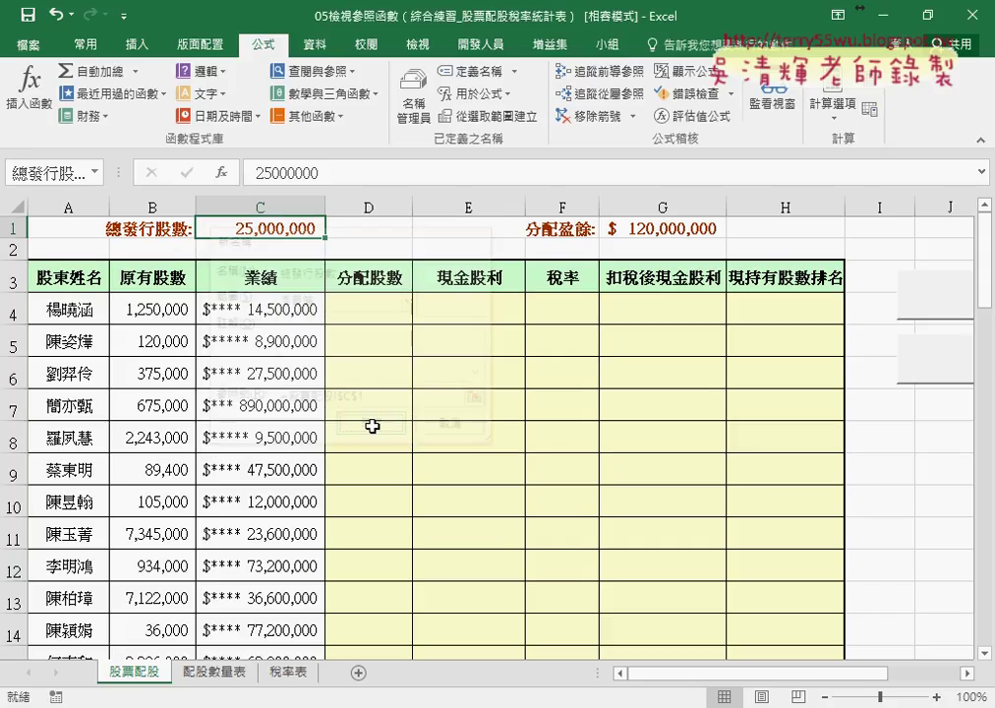
Step: Define the name 分配盈餘 for cell G1
left_click(652, 230)
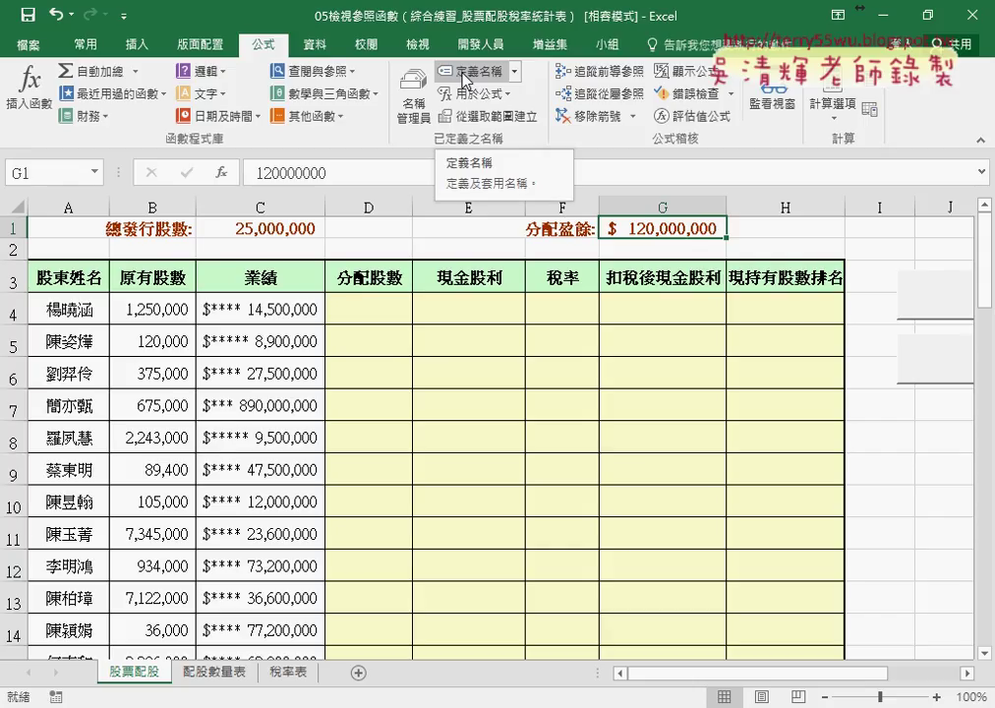
left_click(467, 72)
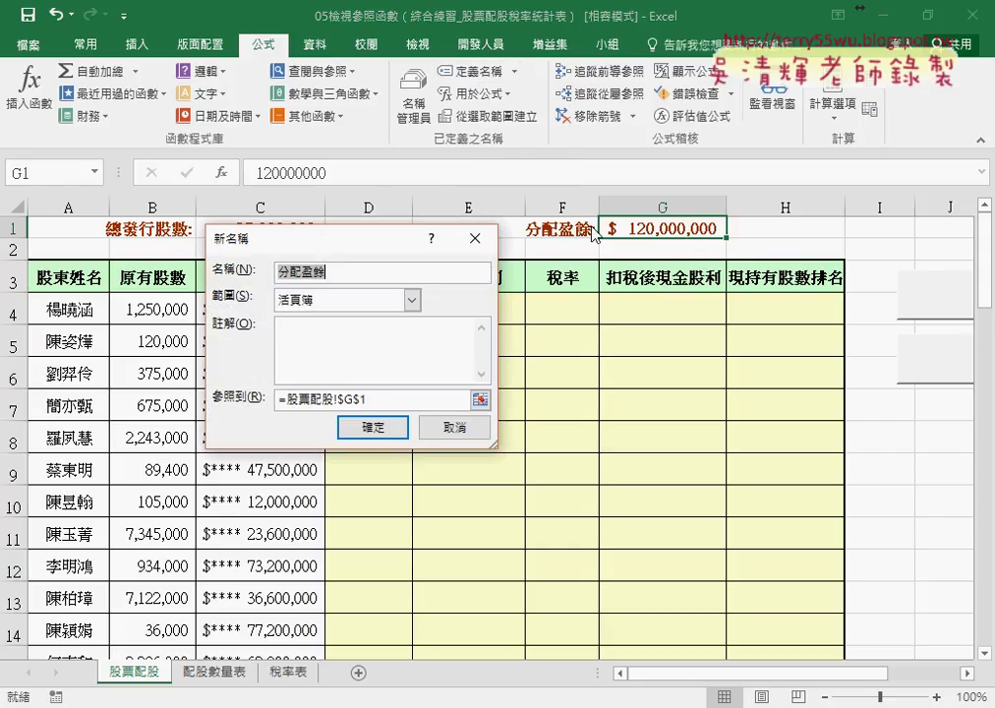
left_click(397, 429)
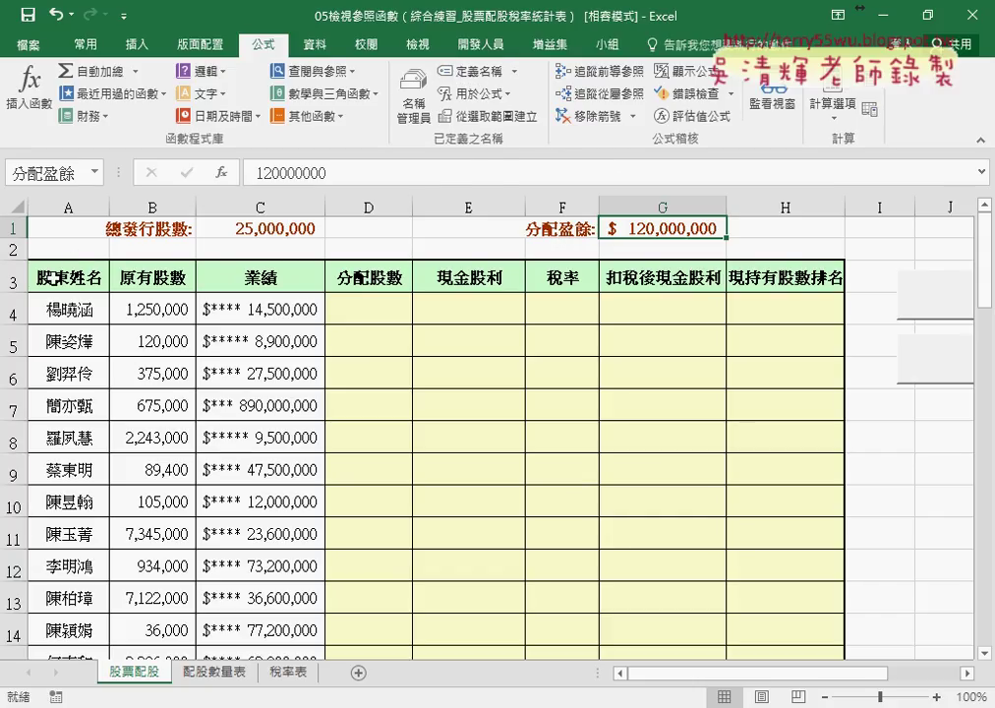
Step: Create names from the top-row headers of the table A3:H58
left_click(46, 277)
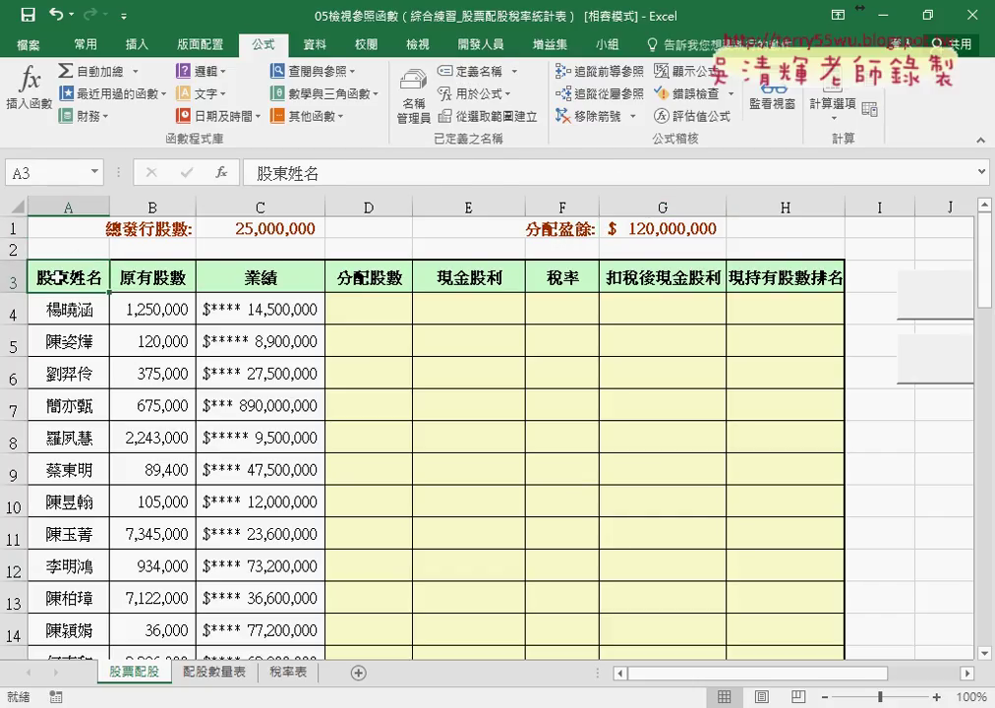
left_click(804, 280, "shift")
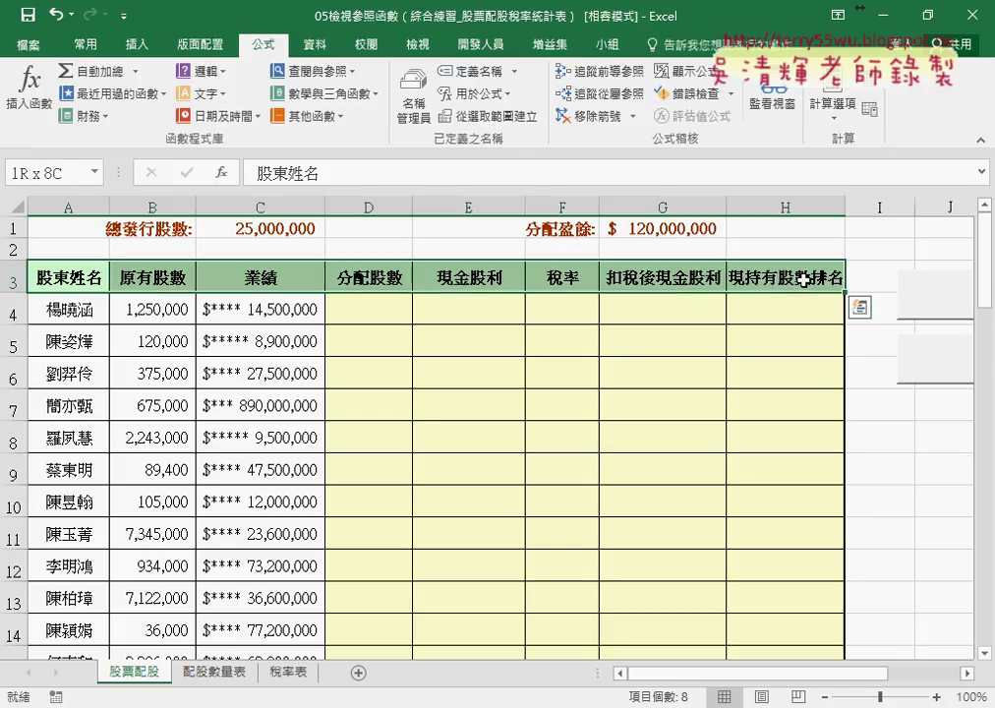
key("ctrl+shift+Down")
scroll(729, 360, "up", 3)
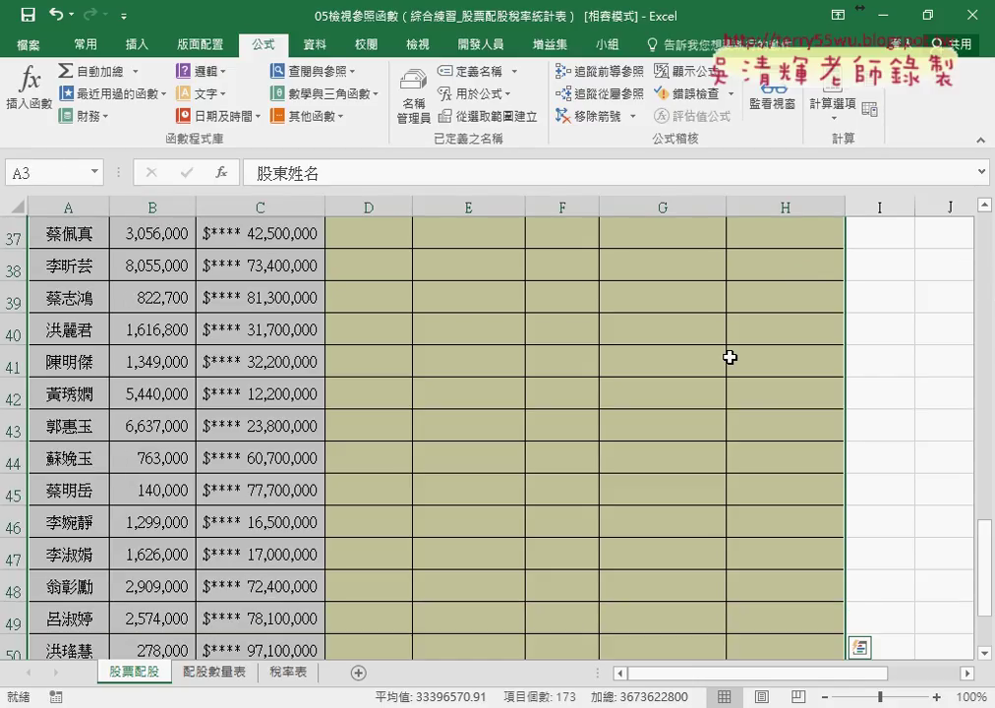
scroll(728, 374, "up", 8)
scroll(728, 374, "up", 3)
scroll(717, 383, "up", 1)
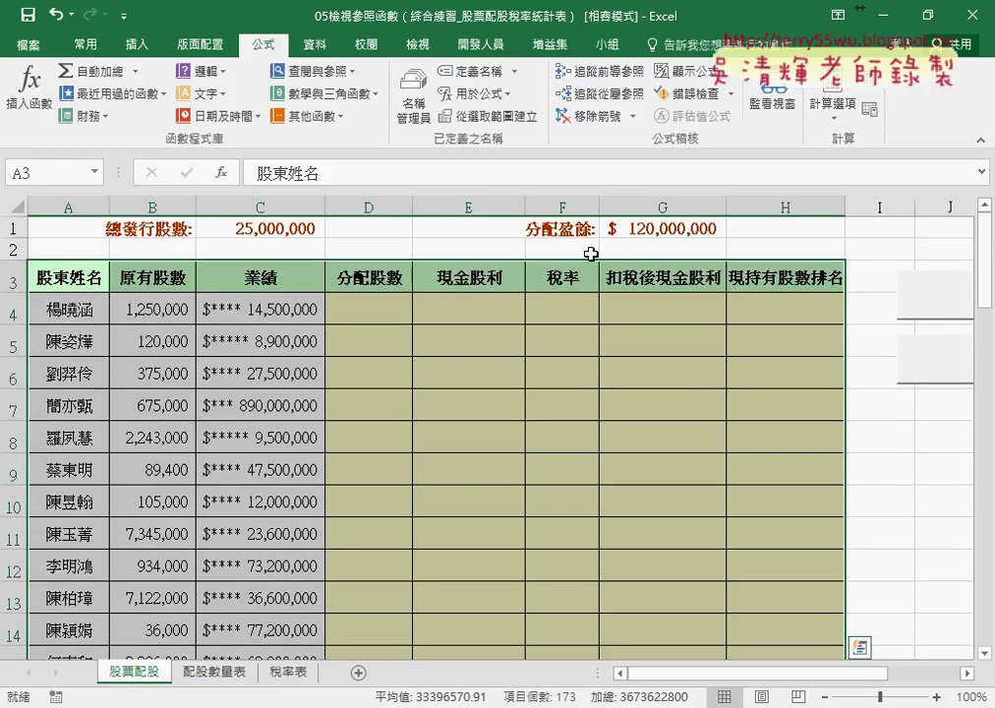
left_click(500, 118)
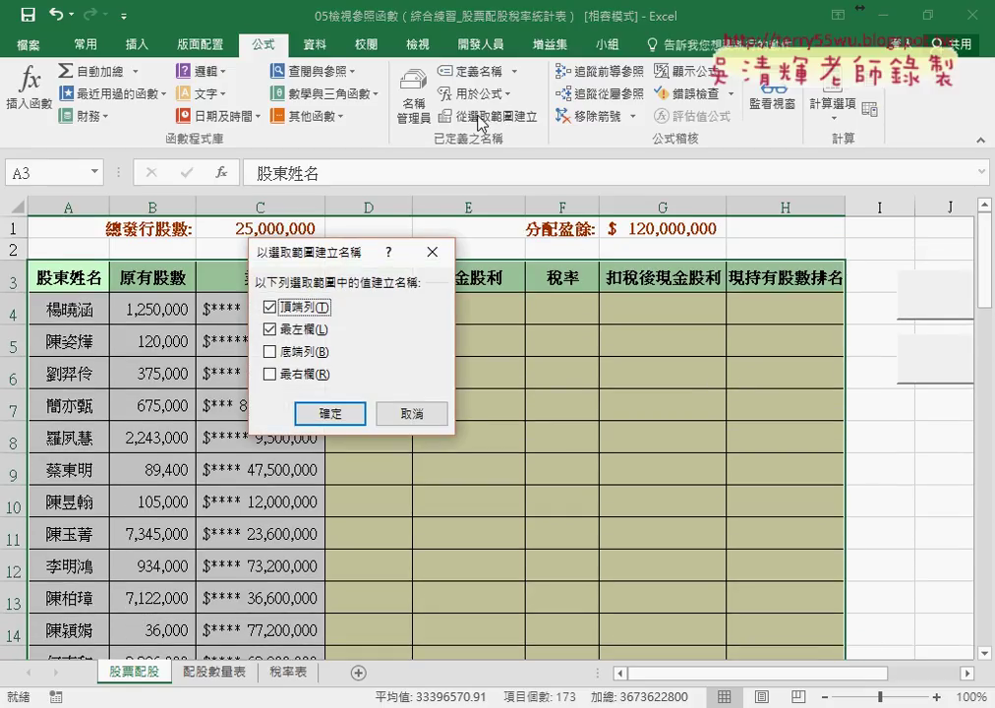
left_click(270, 329)
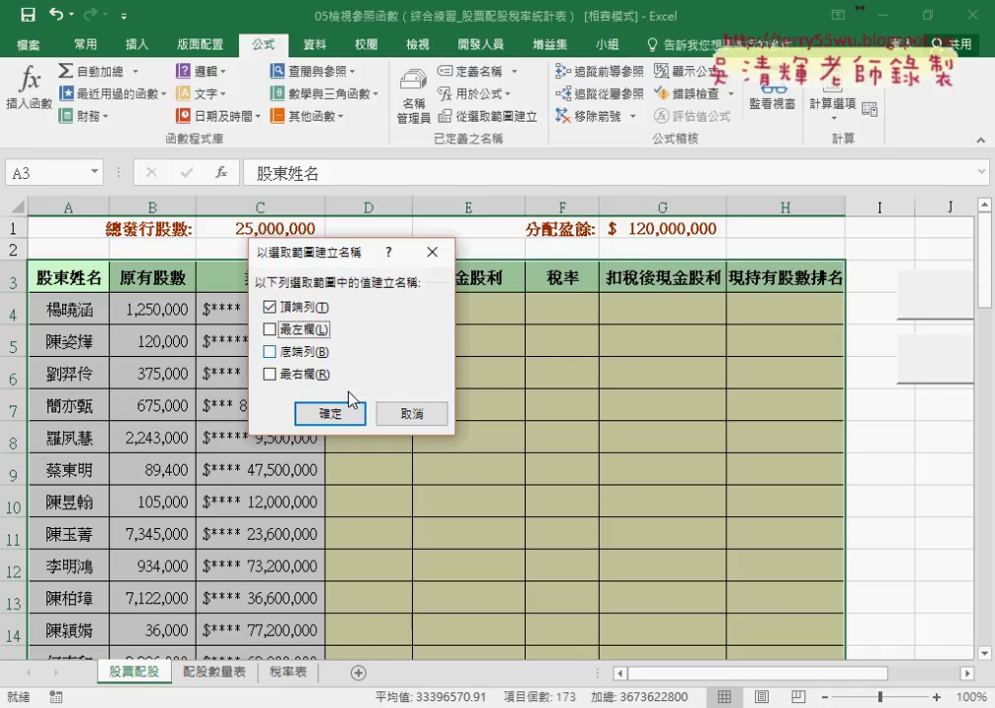
left_click(328, 413)
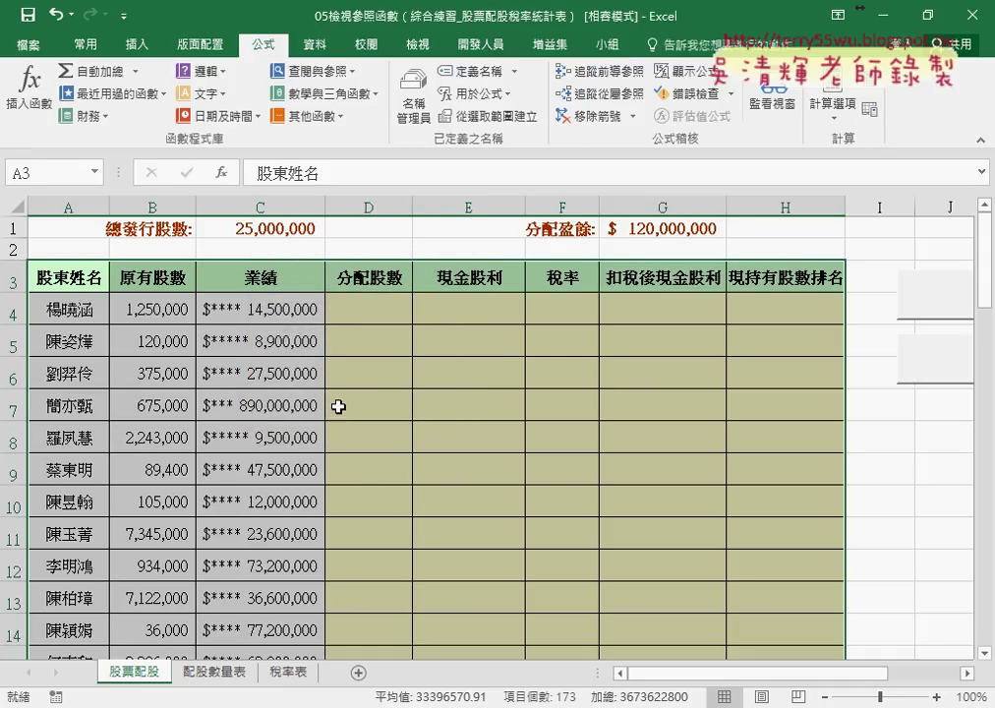
Step: Check the eight new header names in Name Manager, then go to the 配股數量表 sheet
left_click(429, 96)
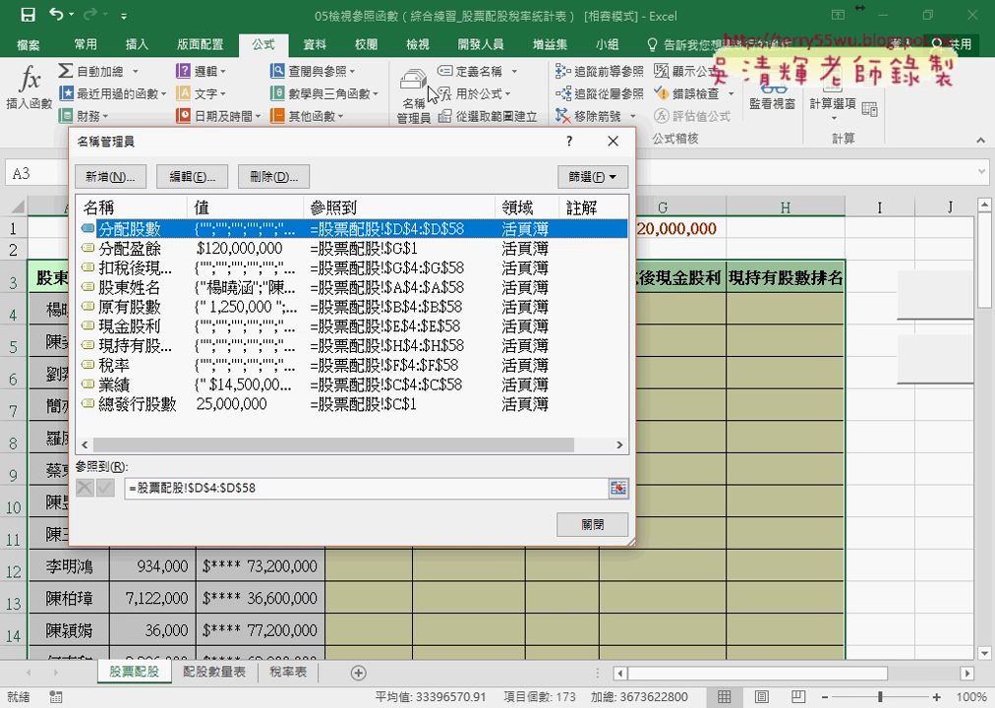
left_click(593, 524)
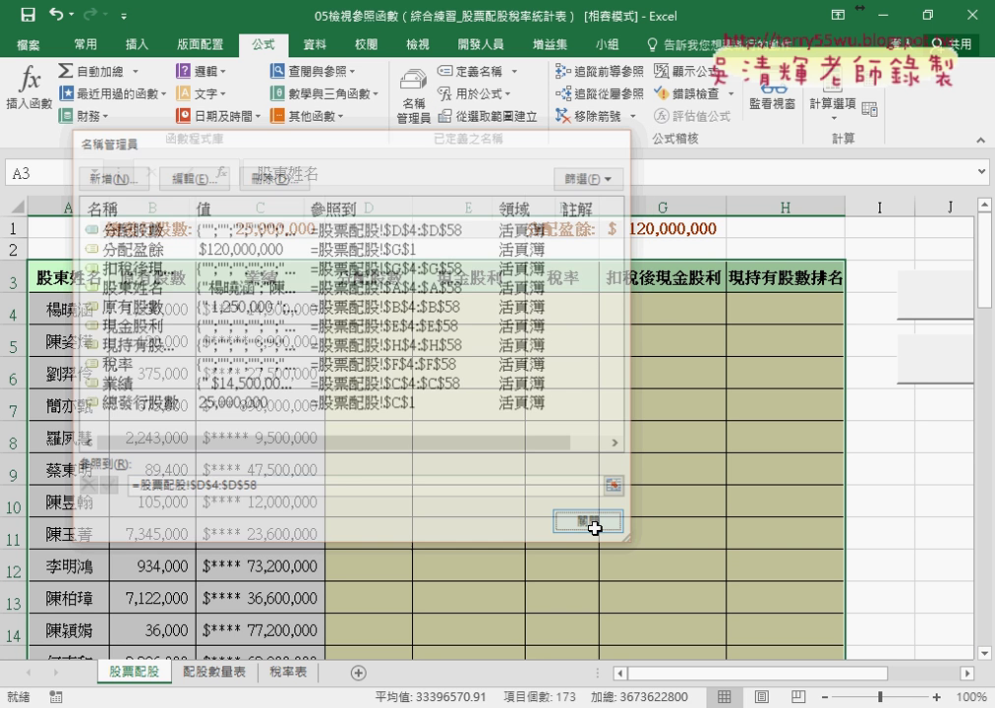
left_click(223, 677)
double_click(236, 673)
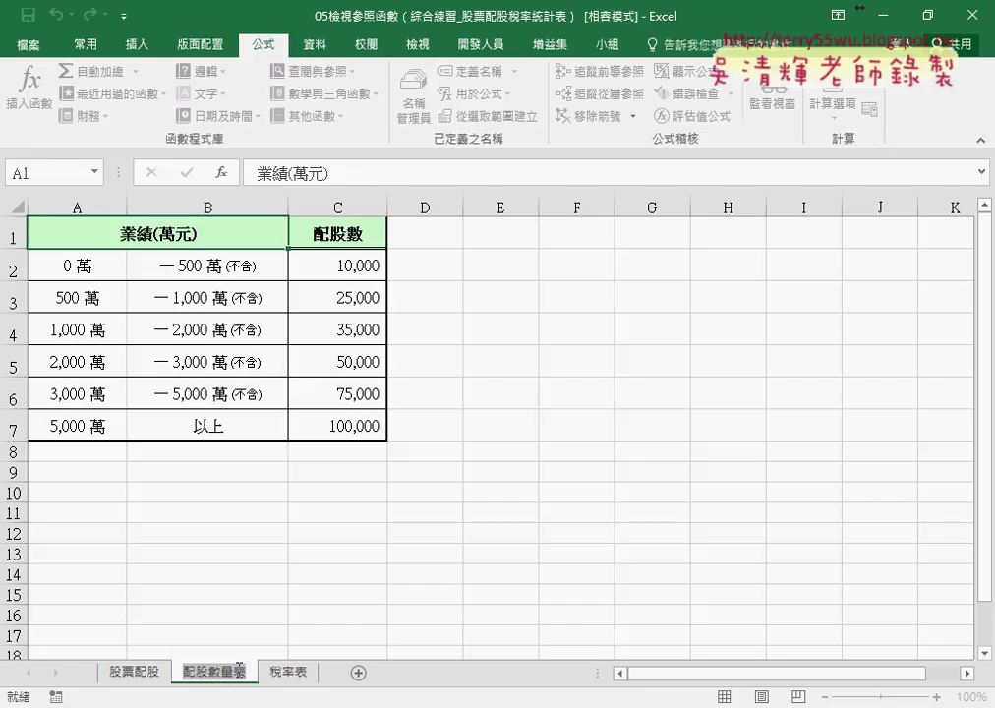
Step: Name the range A2:C7 as 配股數量表 through the Name Box
left_click(138, 484)
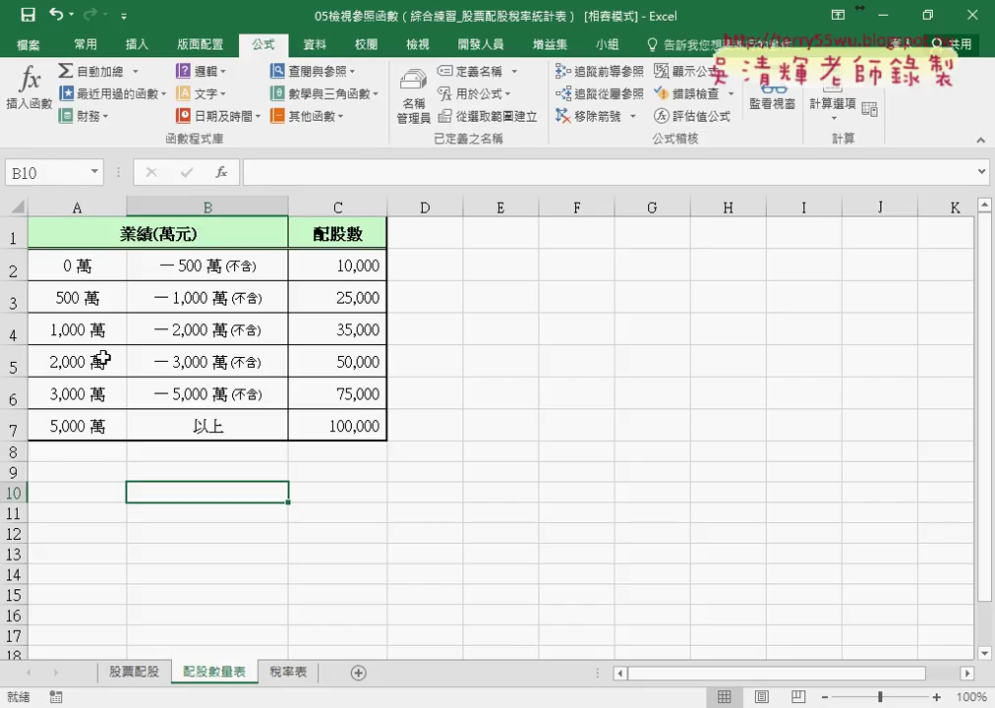
left_click_drag(74, 266, 319, 426)
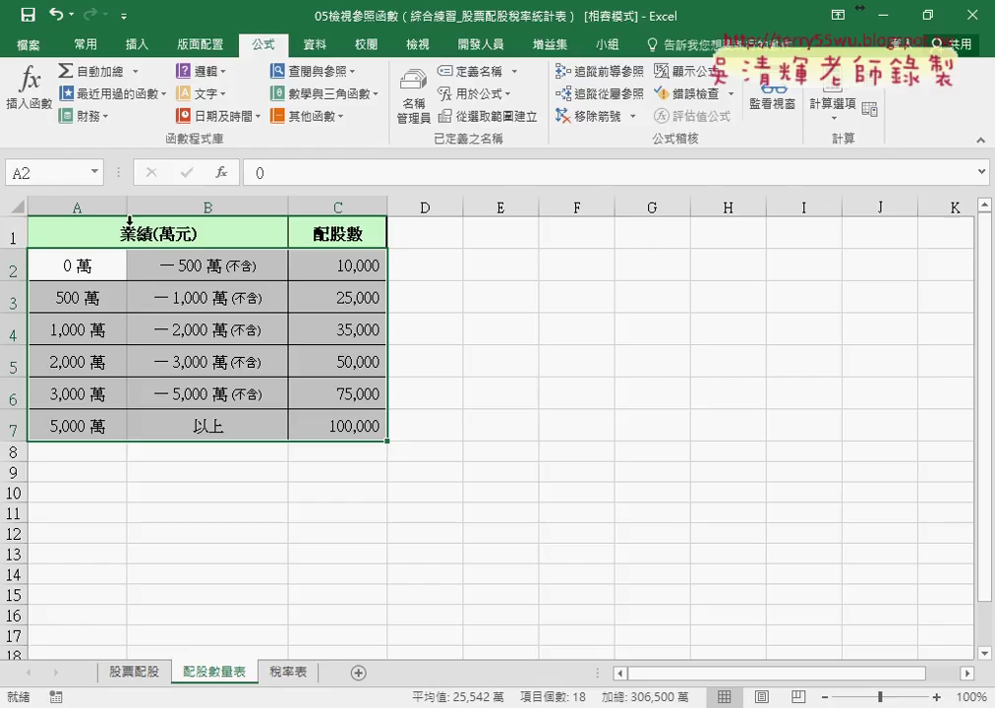
left_click(54, 175)
type("配股數量表")
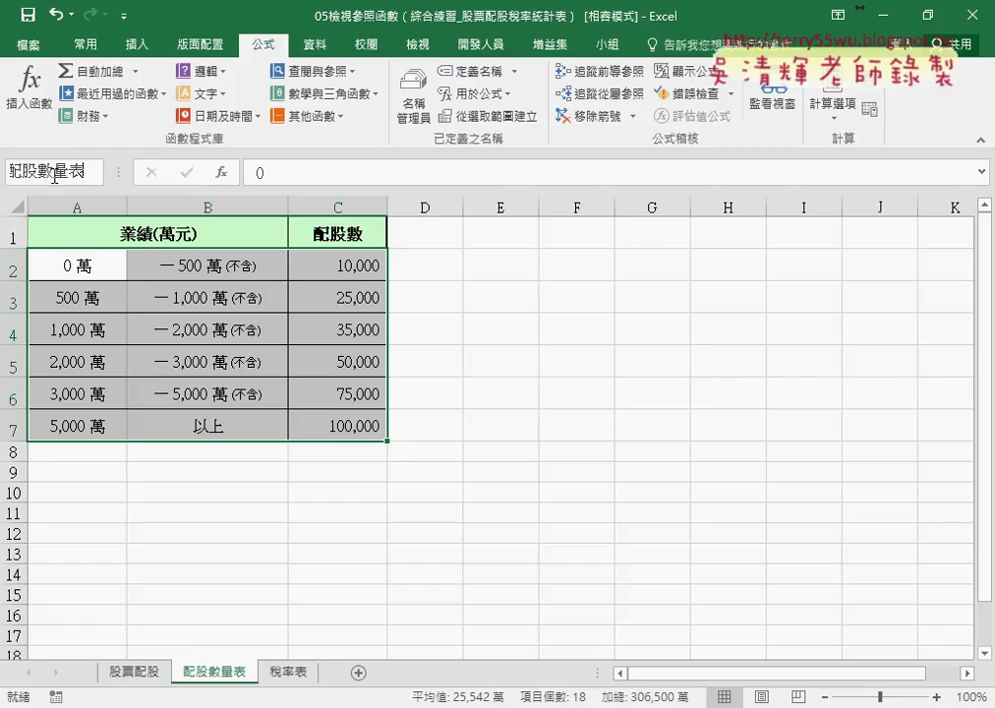
key("Return")
key("Return")
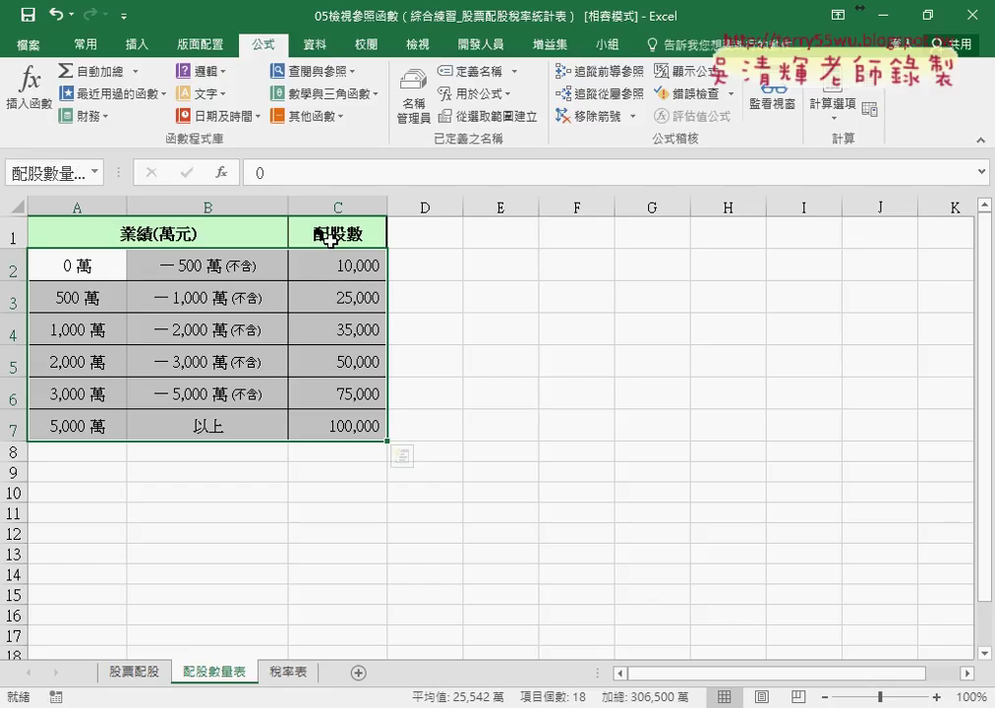
Step: On the 稅率表 sheet, name the range B1:E3 as 稅率表 through the Name Box
left_click(289, 672)
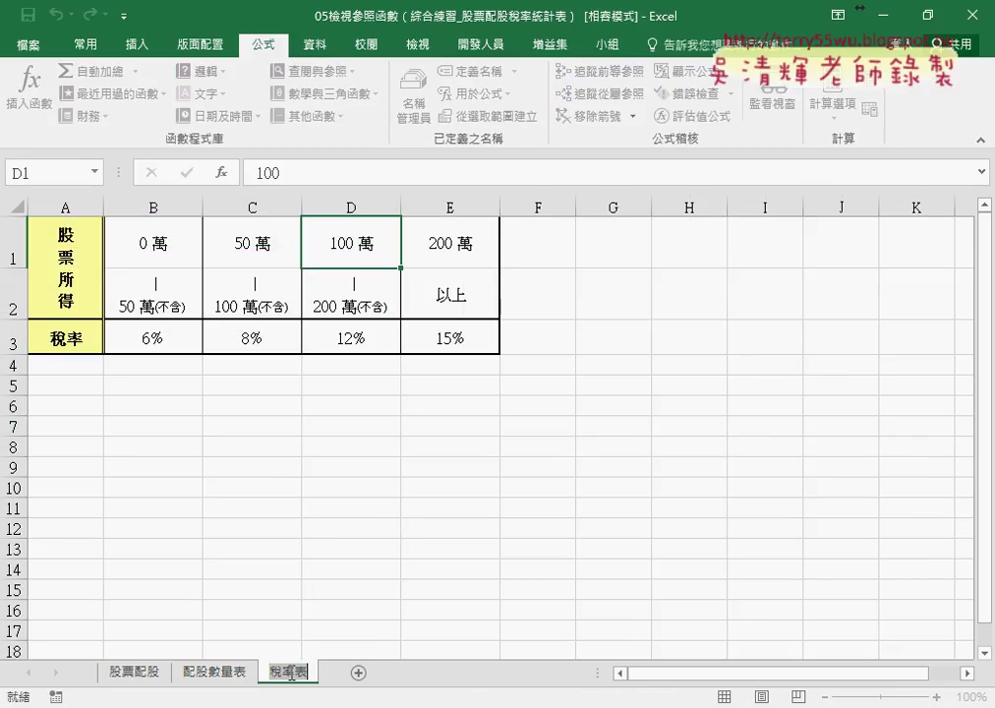
mouse_move(147, 244)
left_mouse_down()
mouse_move(233, 313)
mouse_move(439, 331)
left_mouse_up()
left_click(50, 175)
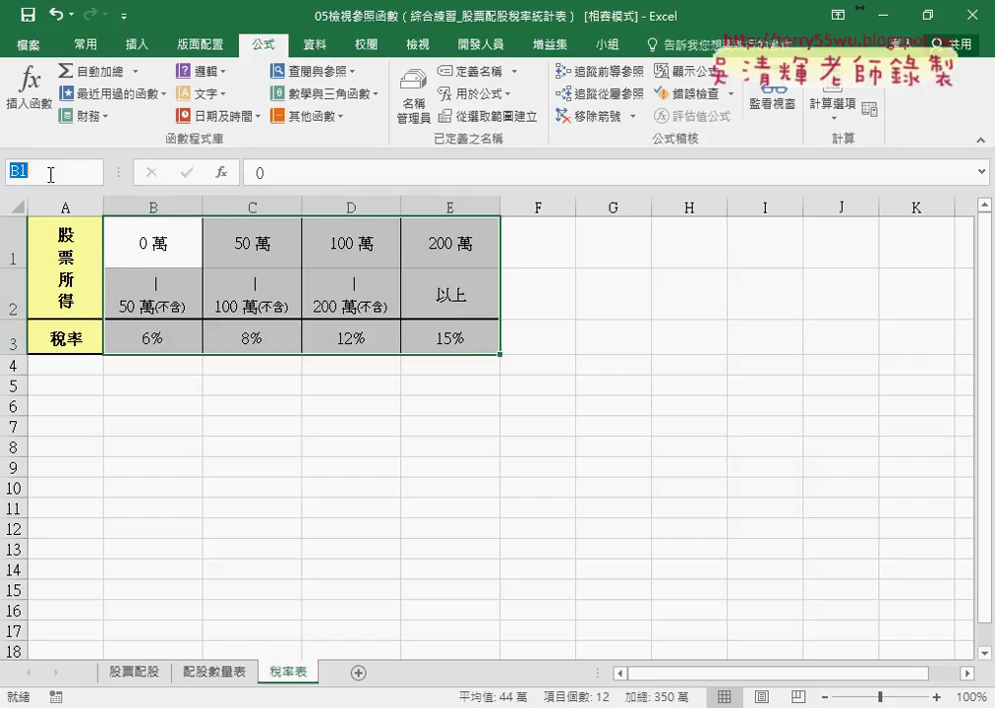
type("稅率表")
key("Return")
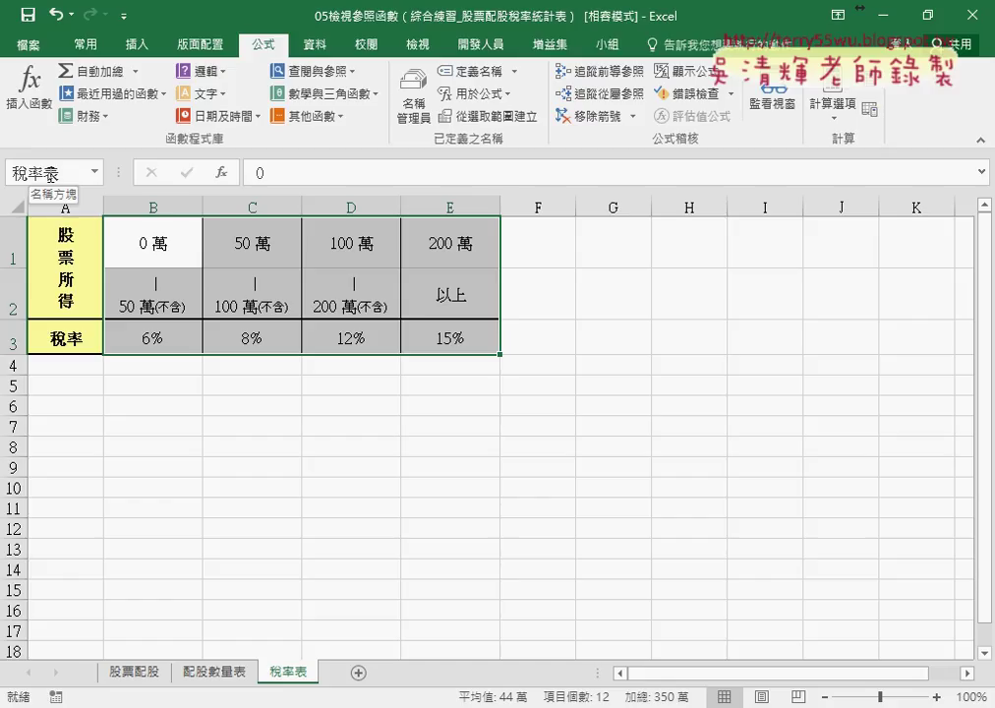
Step: Check in Name Manager that 稅率表 refers to the tax-rate range
left_click(413, 99)
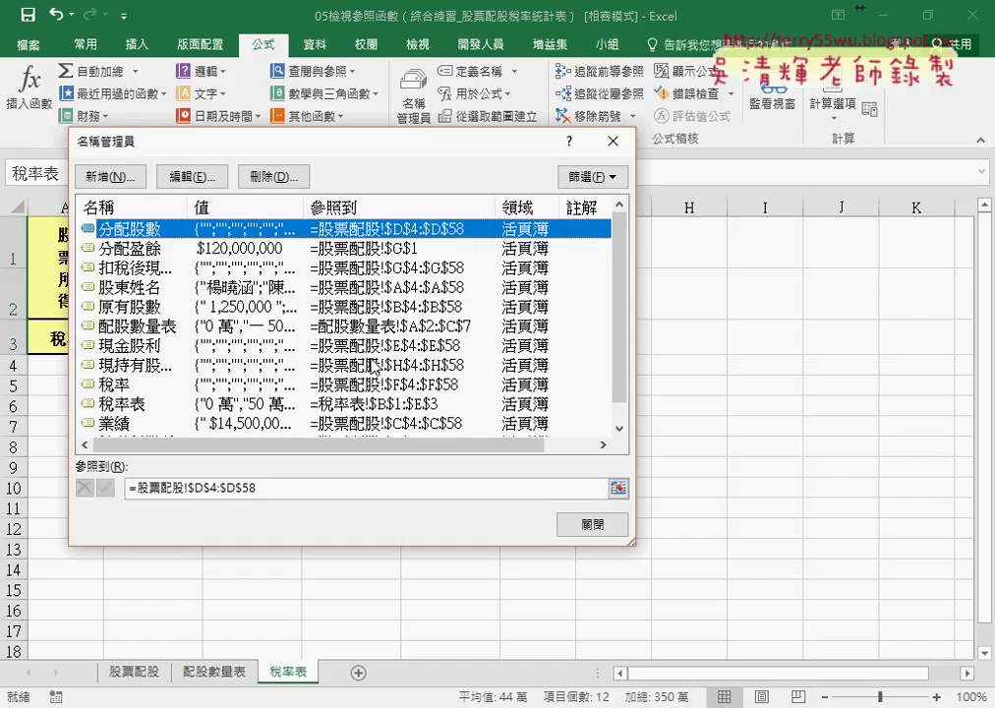
mouse_move(616, 338)
left_mouse_down()
mouse_move(620, 389)
mouse_move(618, 327)
left_mouse_up()
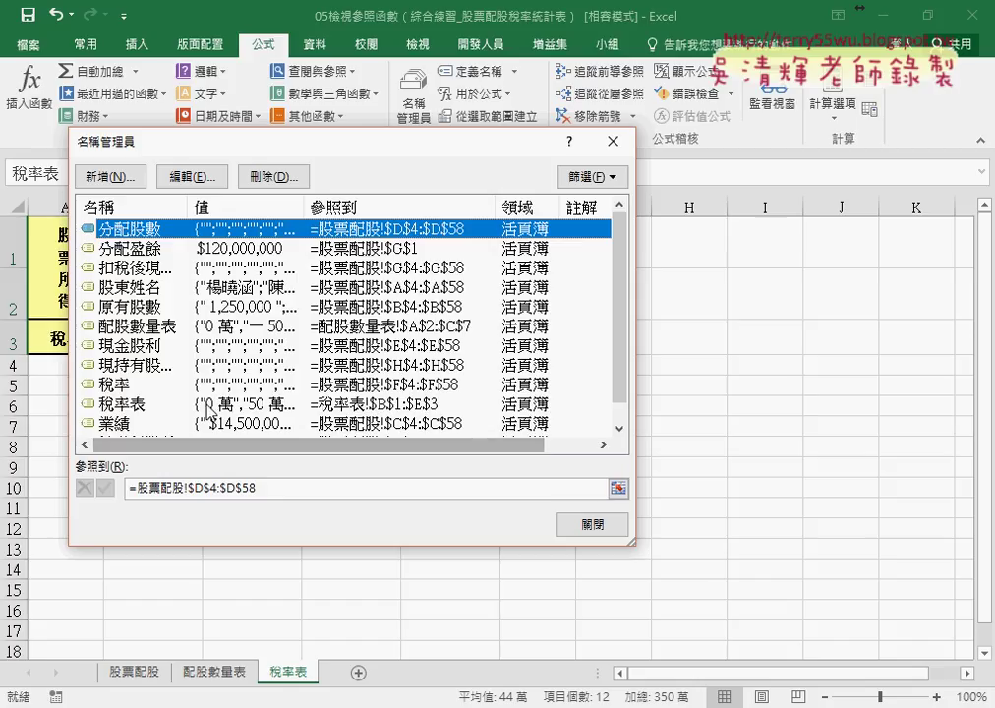
left_click(158, 404)
left_click_drag(318, 139, 440, 147)
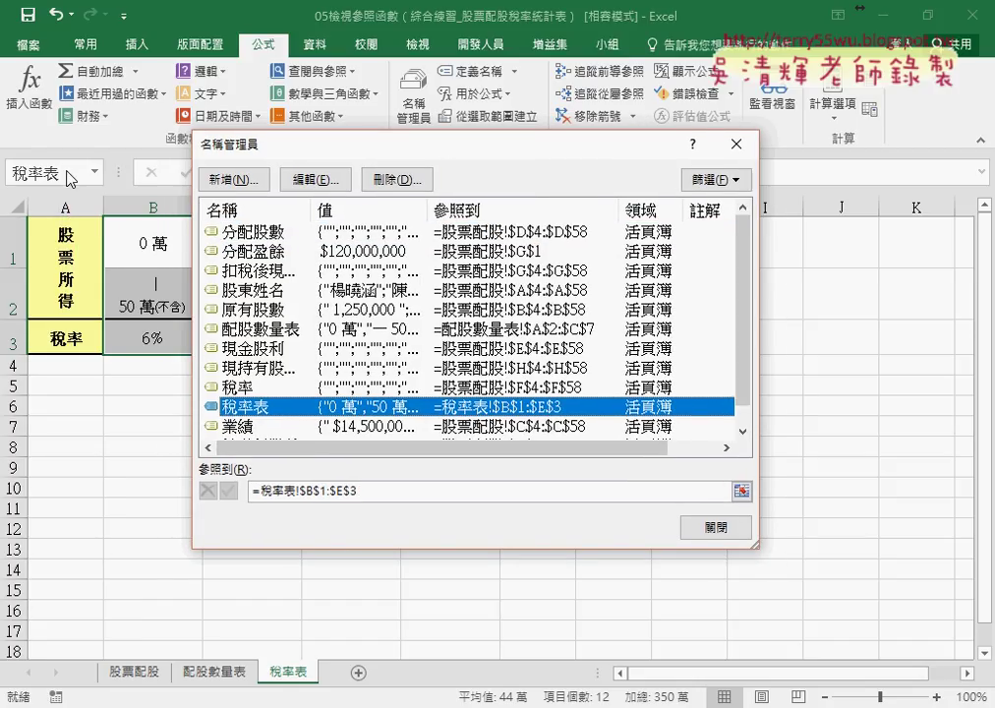
left_click(706, 527)
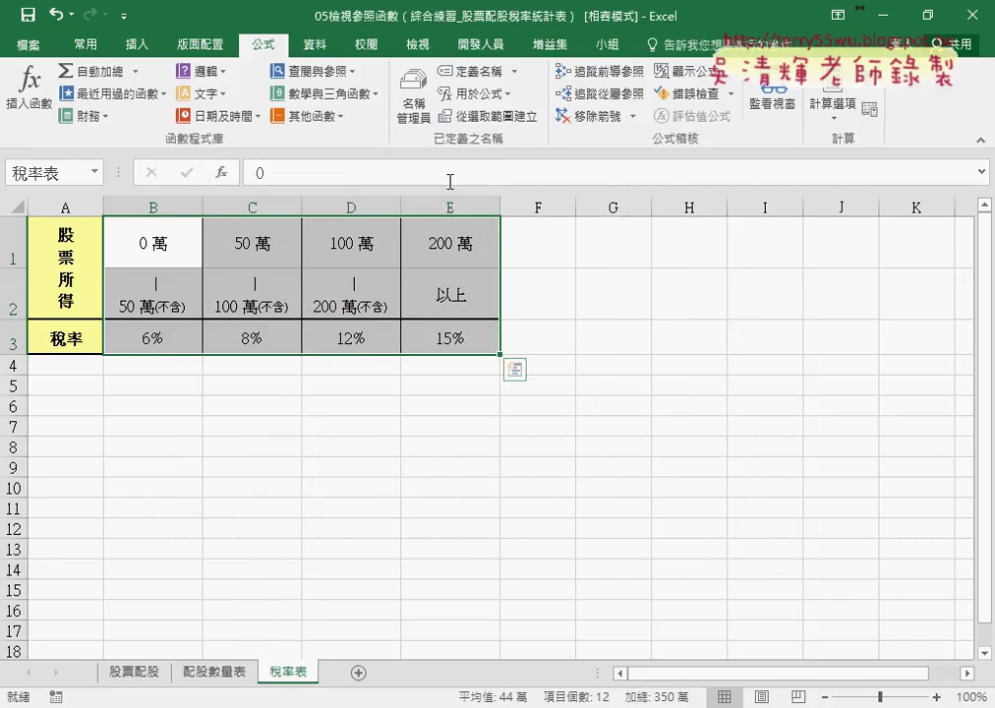
Step: Return to the 股票配股 sheet, recheck the names list, and select cell D4
left_click(134, 671)
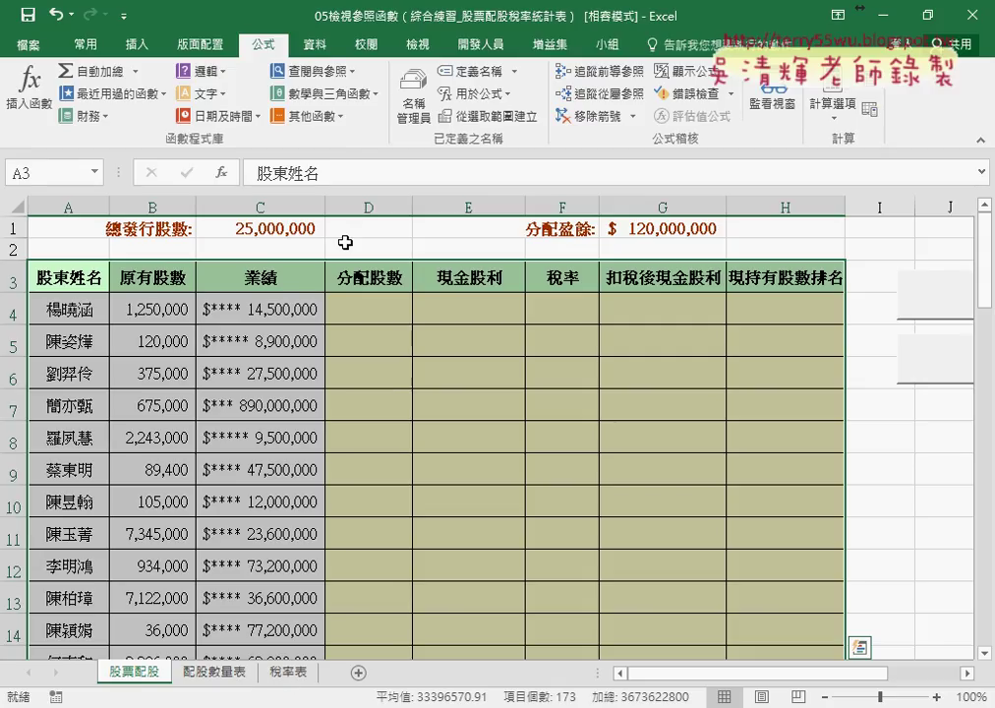
left_click(413, 102)
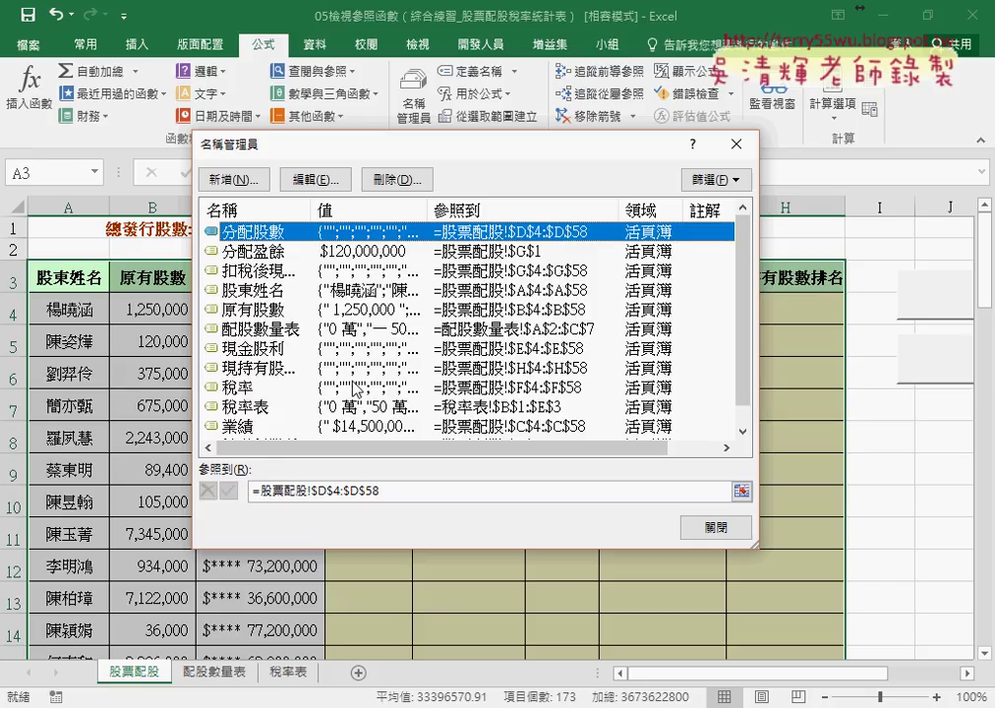
left_click(714, 527)
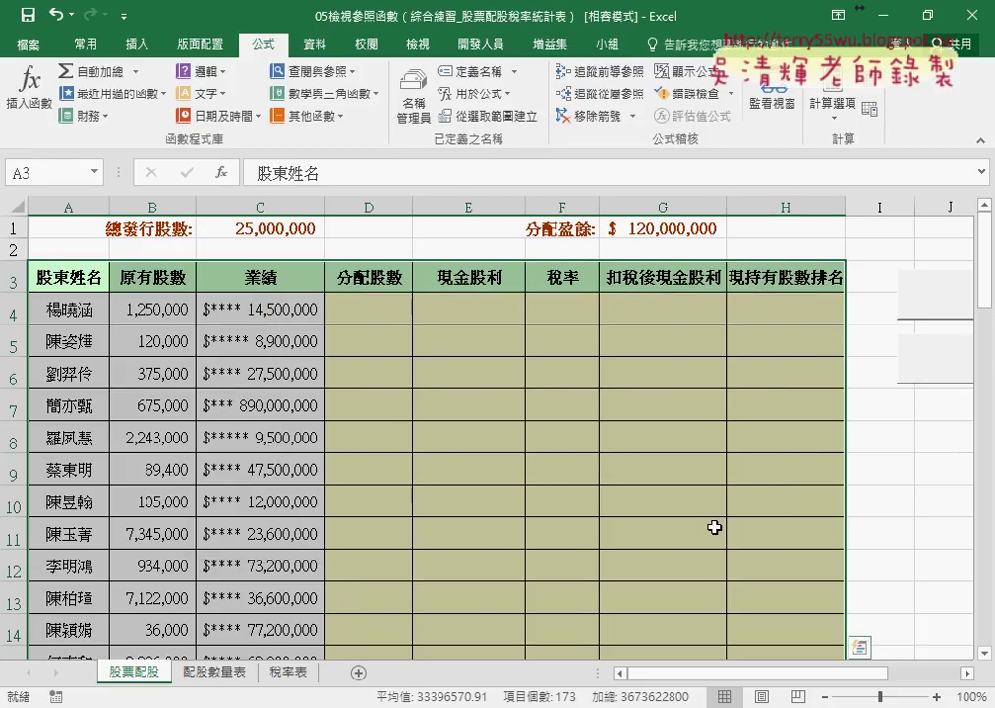
left_click(380, 304)
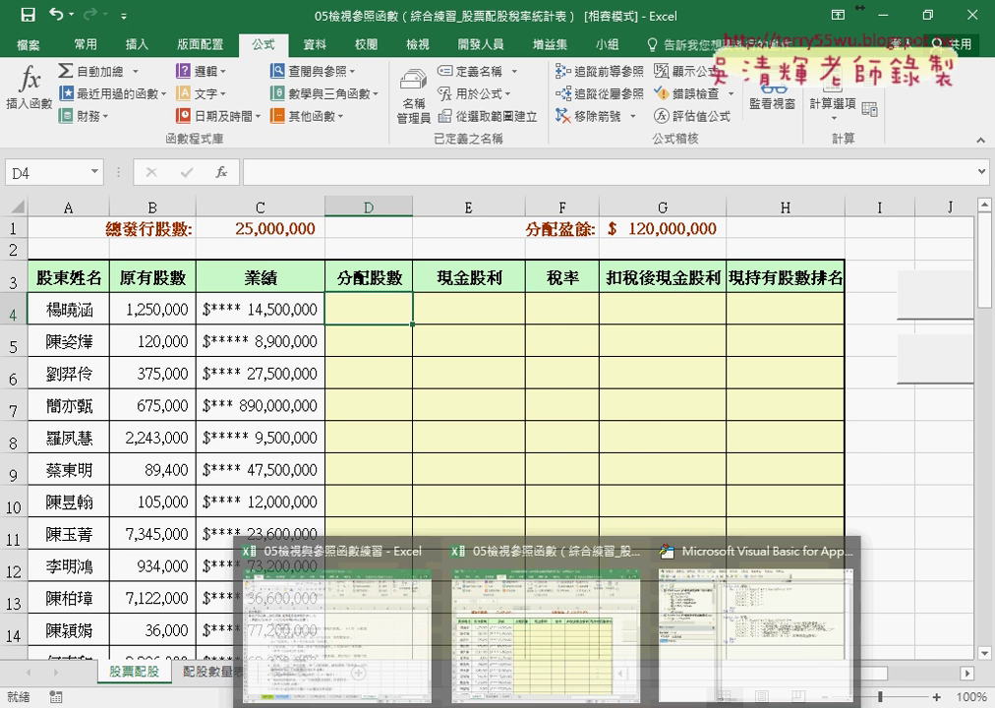
left_click(349, 639)
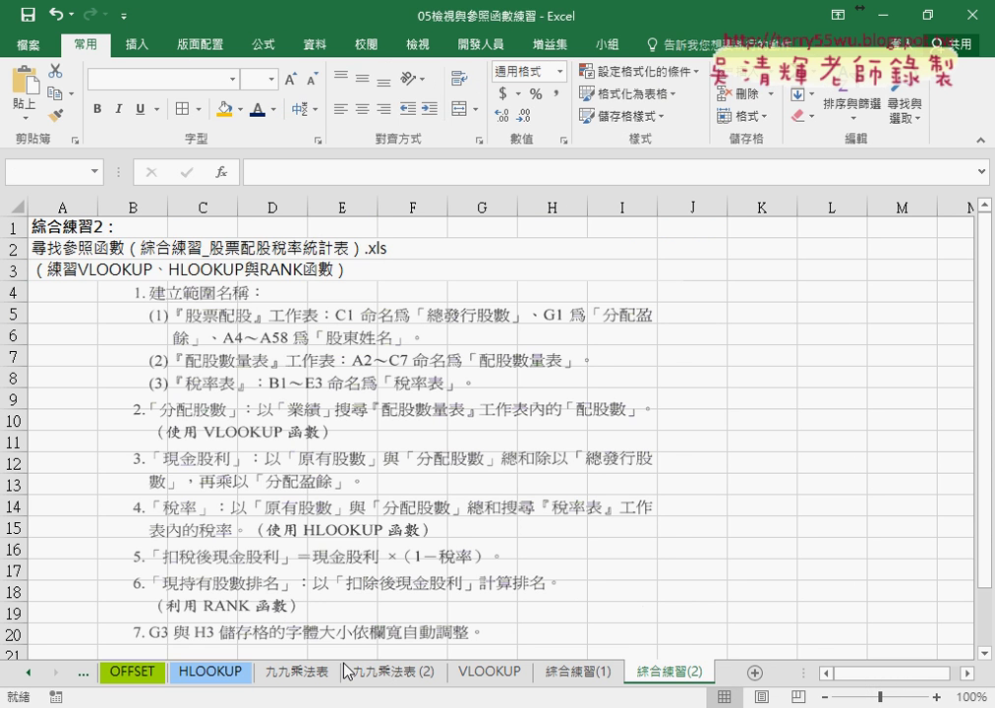
left_click(206, 470)
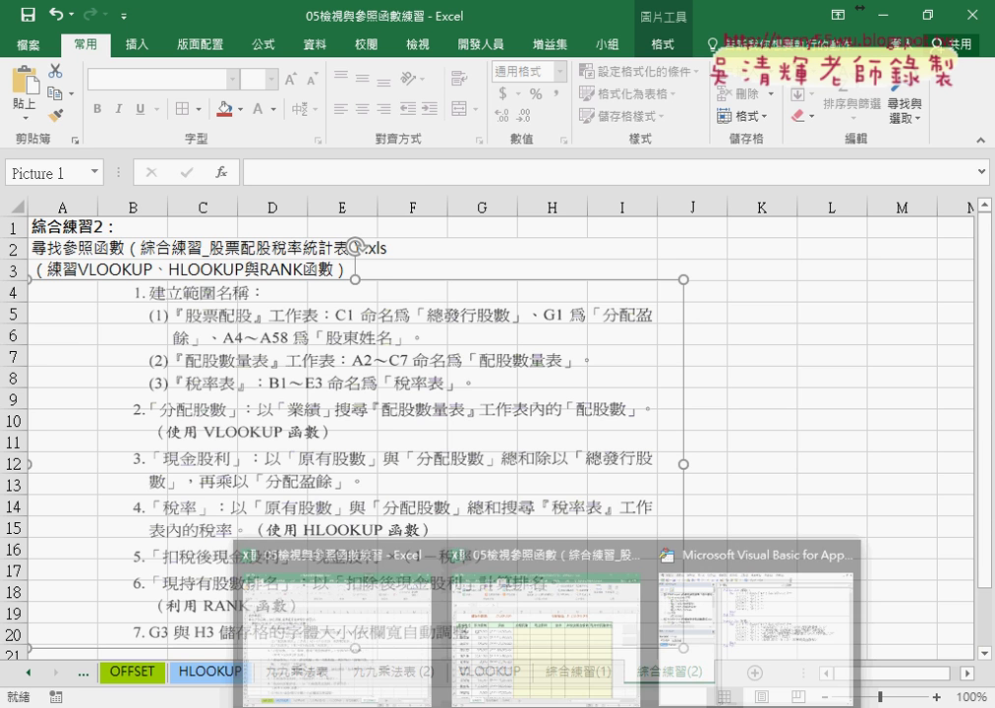
left_click(568, 664)
left_click(273, 307)
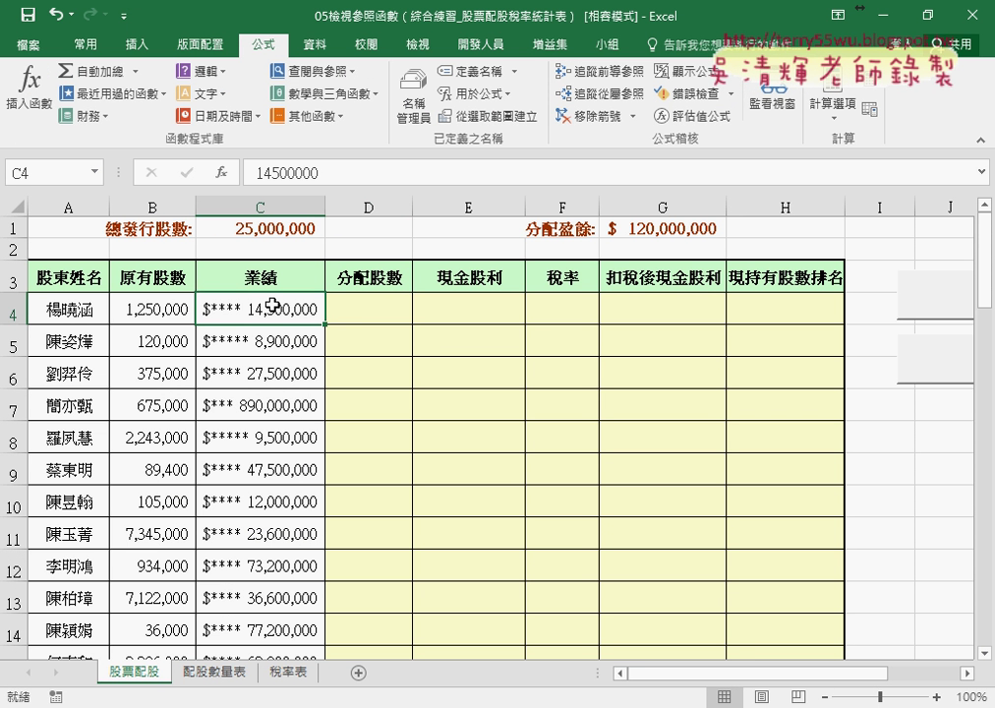
left_click(366, 310)
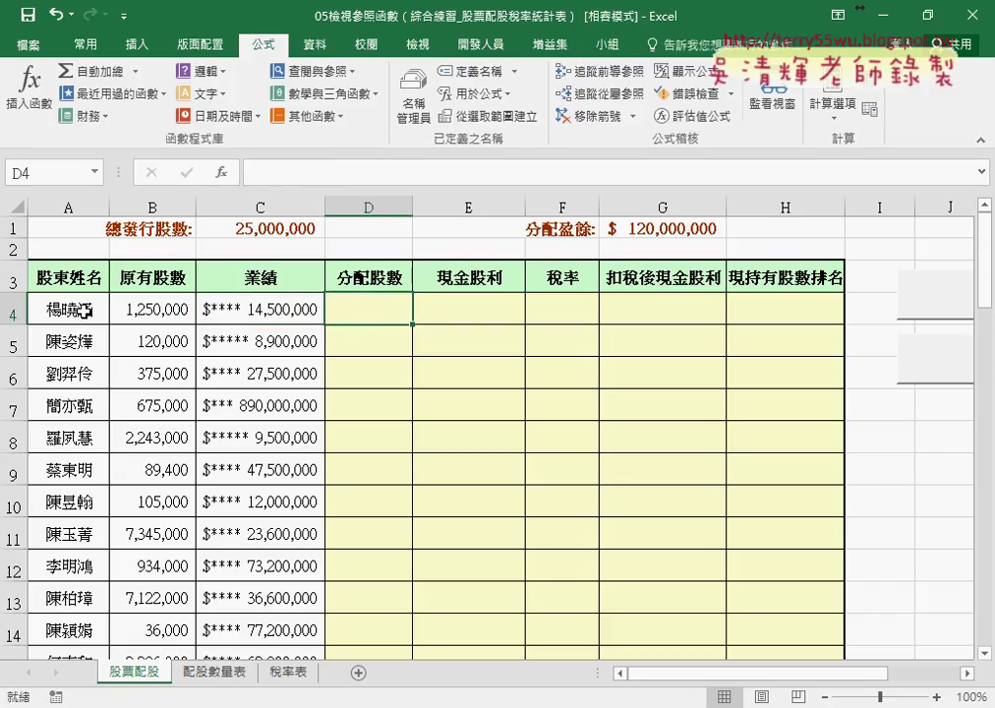
left_click(313, 310)
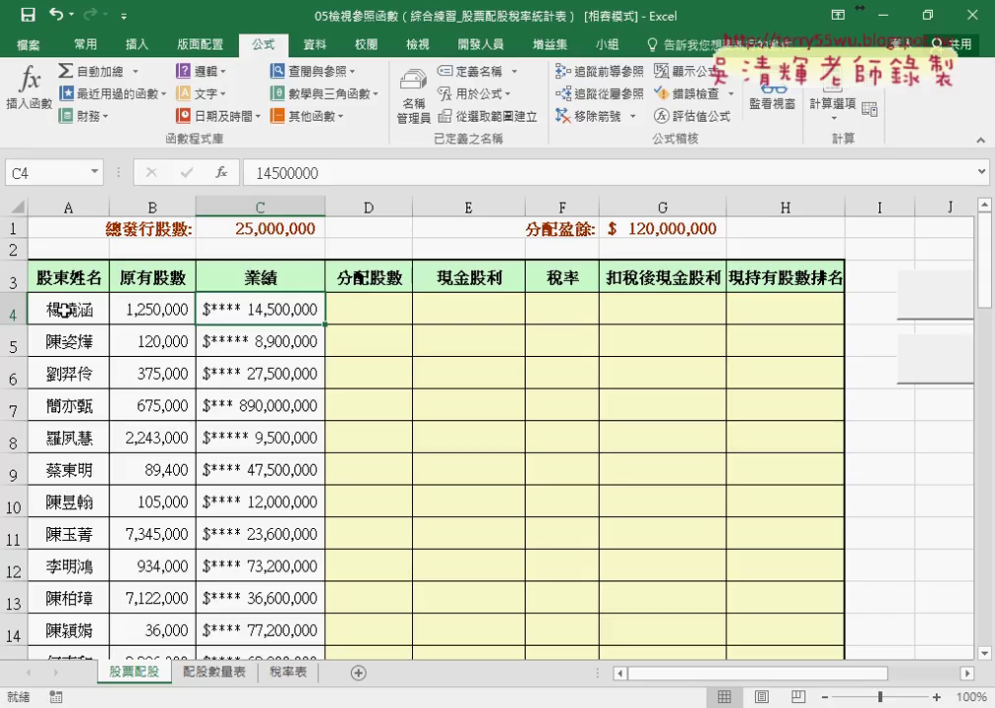
left_click(224, 673)
left_click_drag(74, 265, 74, 425)
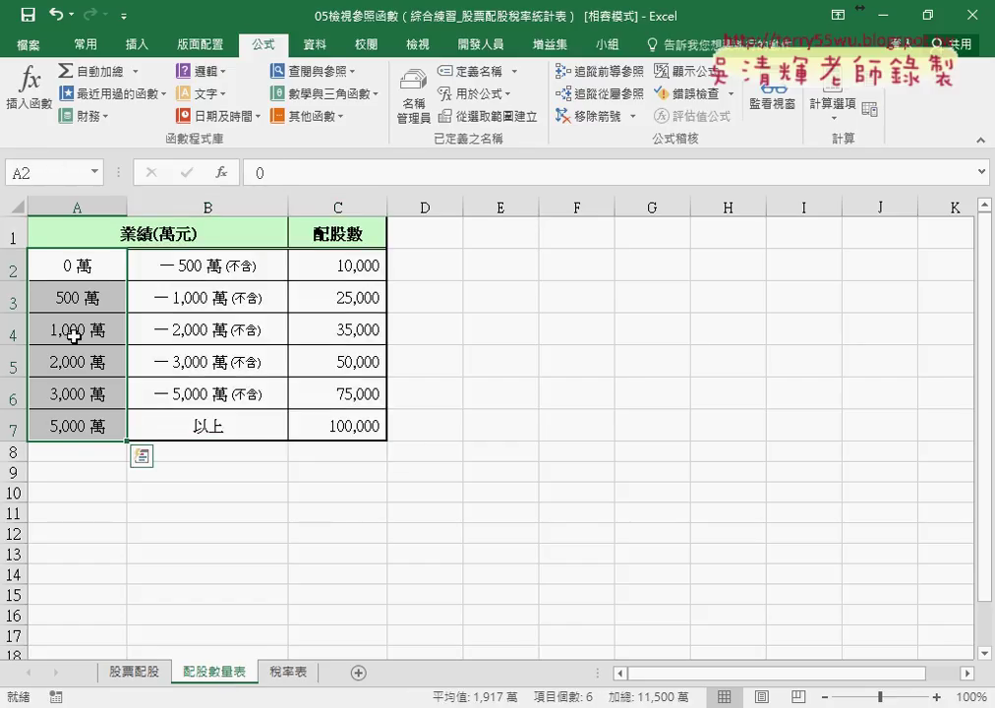
left_click(216, 333)
left_click(352, 334)
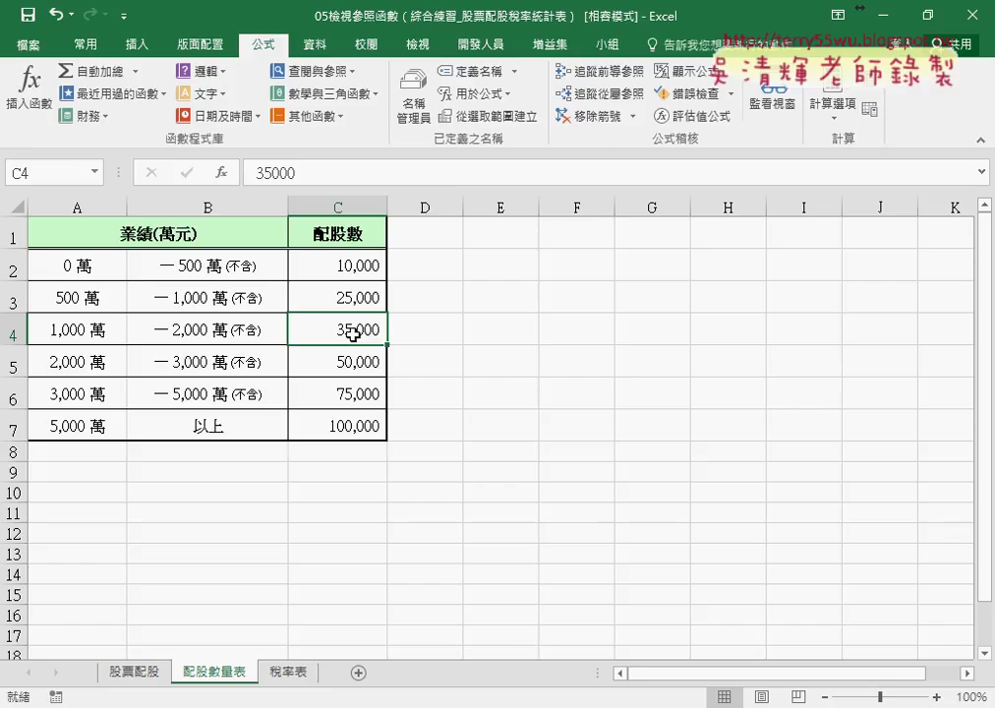
left_click(133, 672)
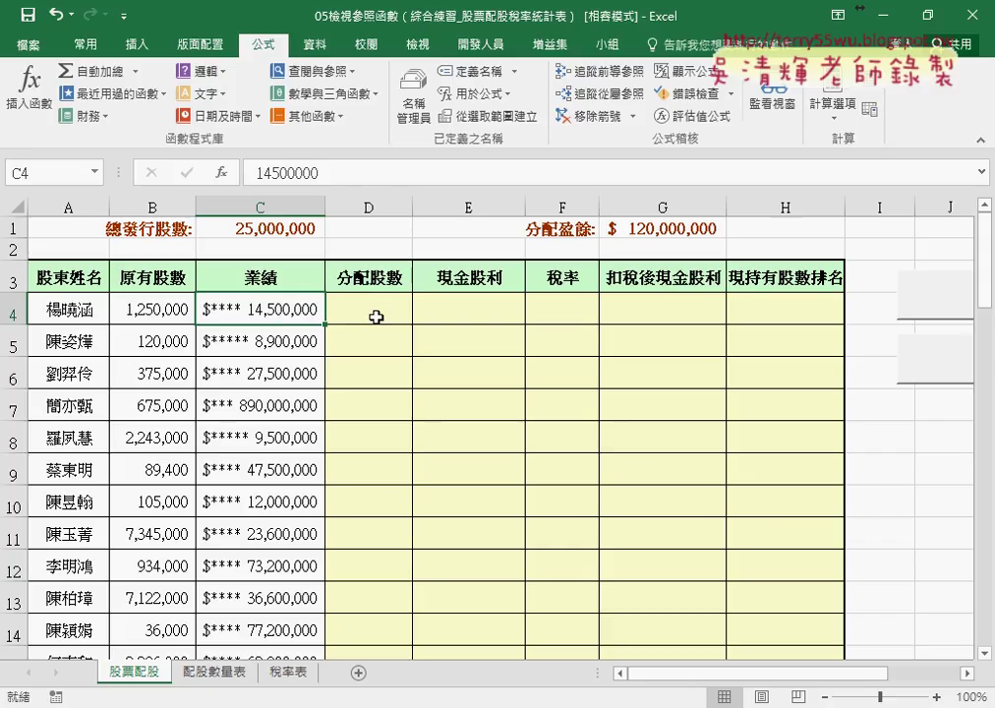
left_click(376, 317)
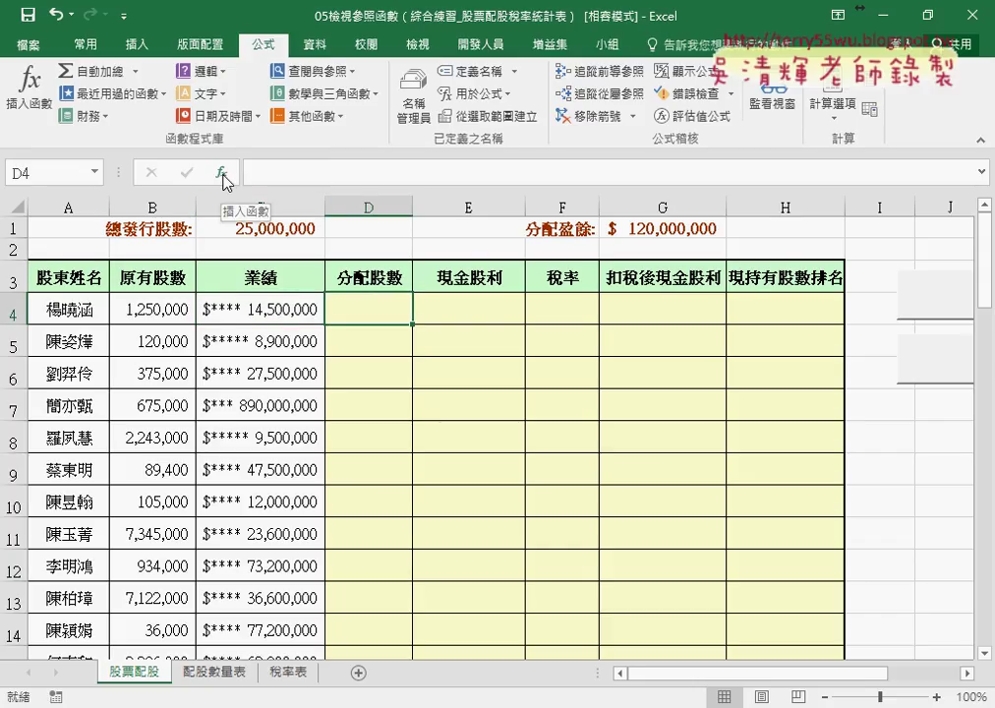
left_click(217, 673)
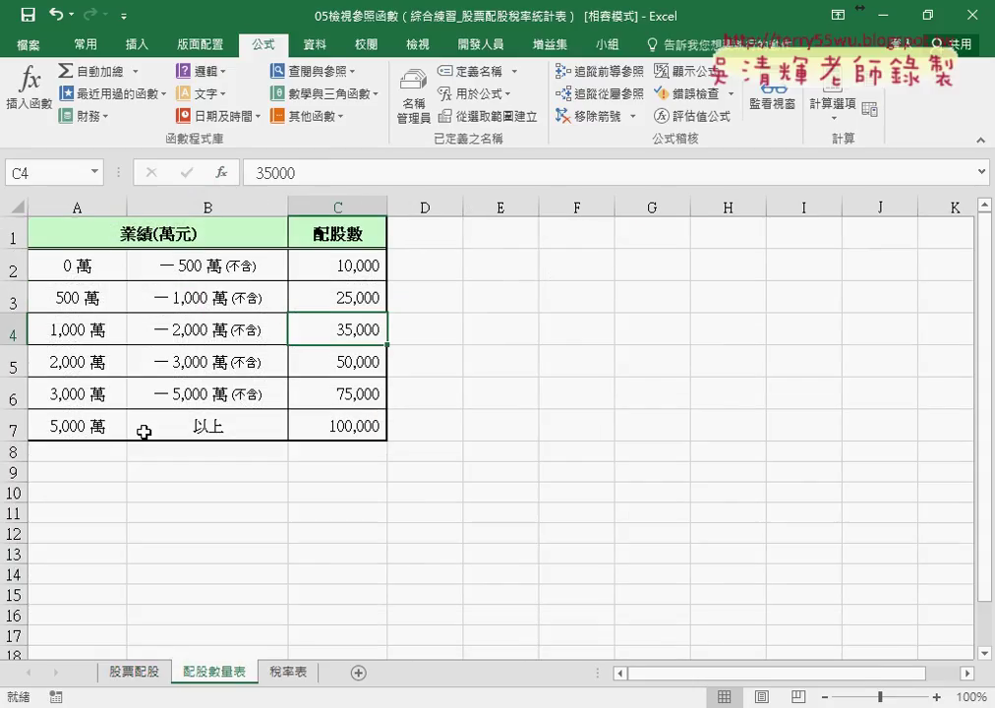
left_click(85, 207)
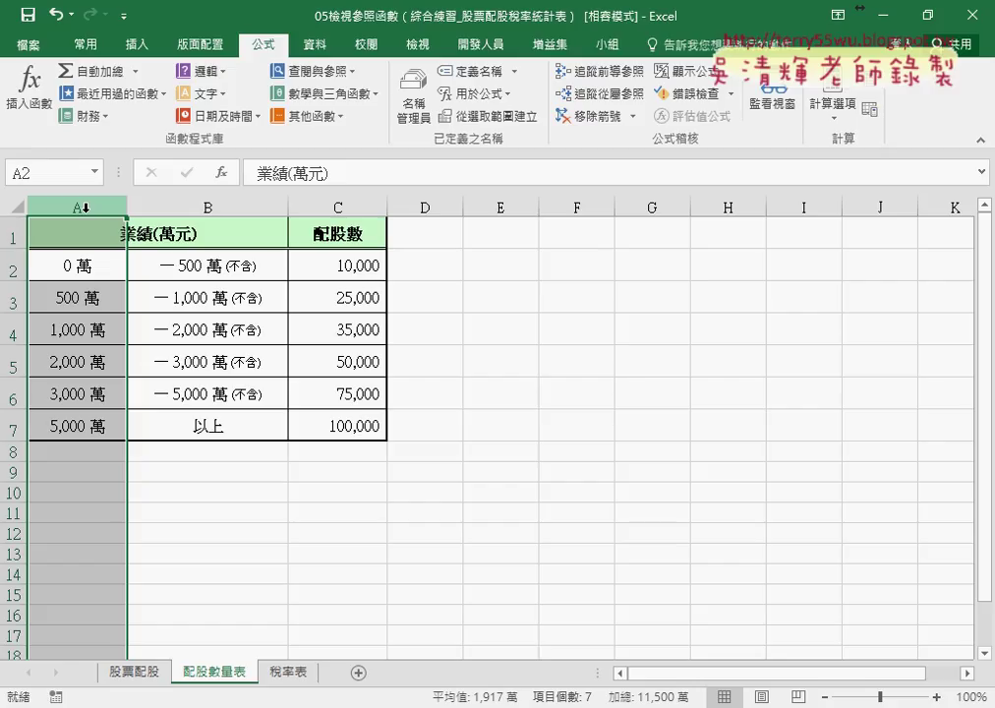
left_click(126, 675)
Step: Start a VLOOKUP in D4 with lookup value C4/10000 and table array 配股數量表
key("shift+F3")
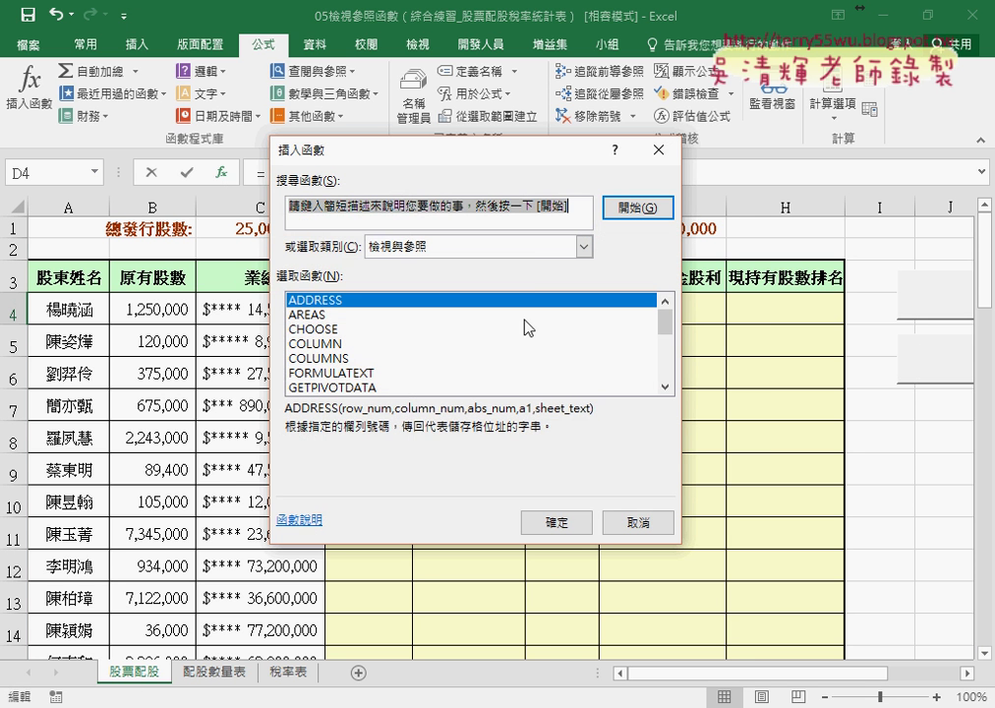
left_click_drag(666, 340, 667, 369)
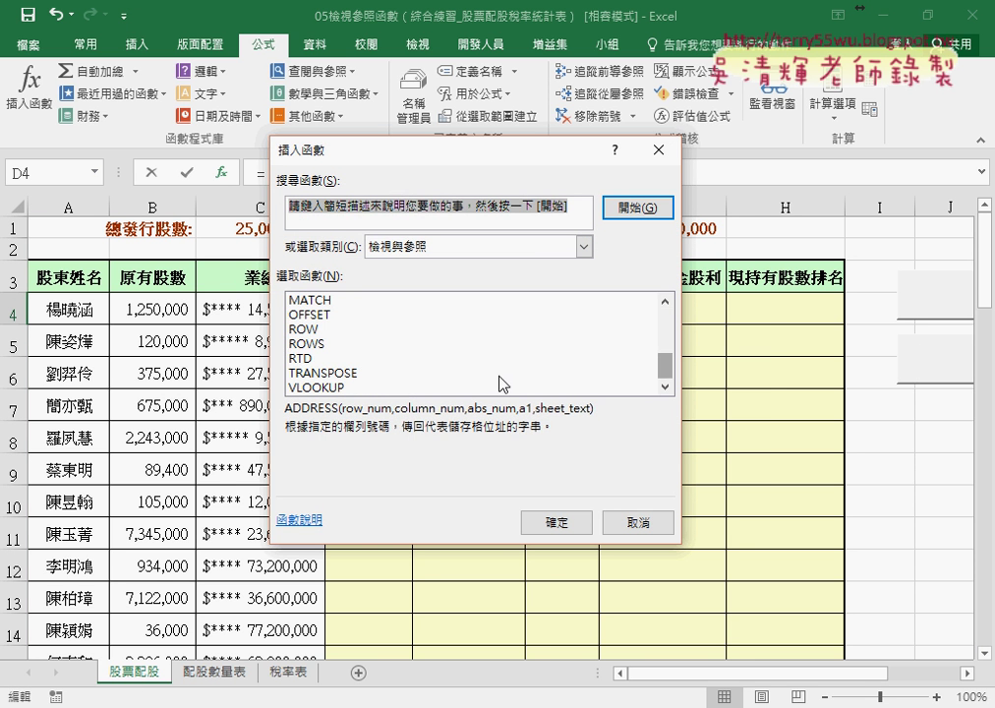
double_click(334, 387)
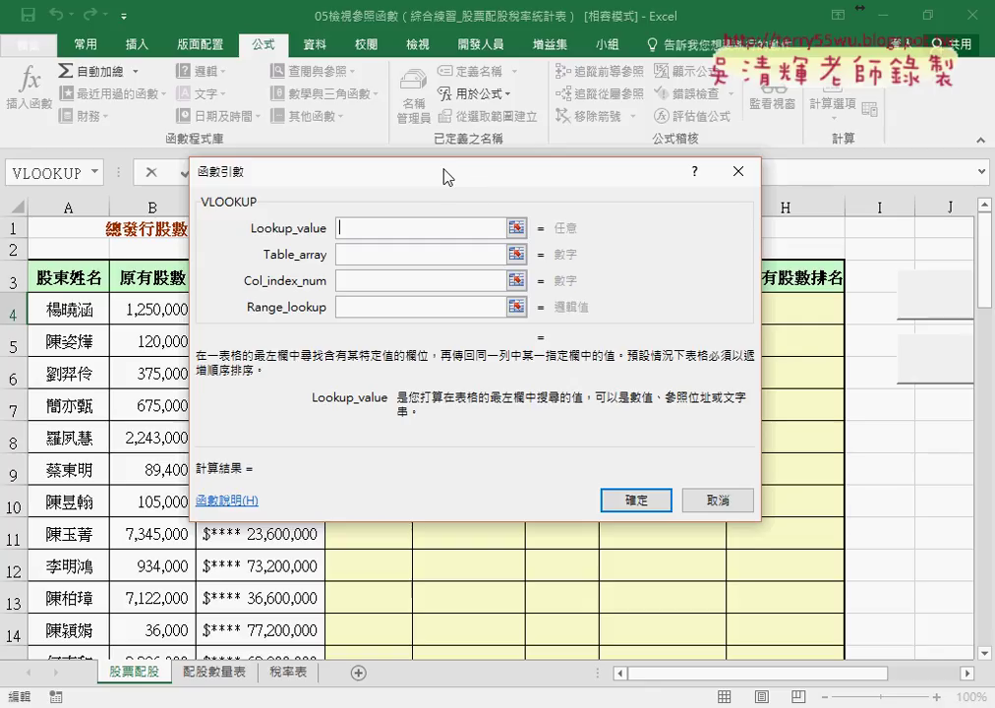
left_click_drag(445, 173, 607, 185)
left_click(313, 309)
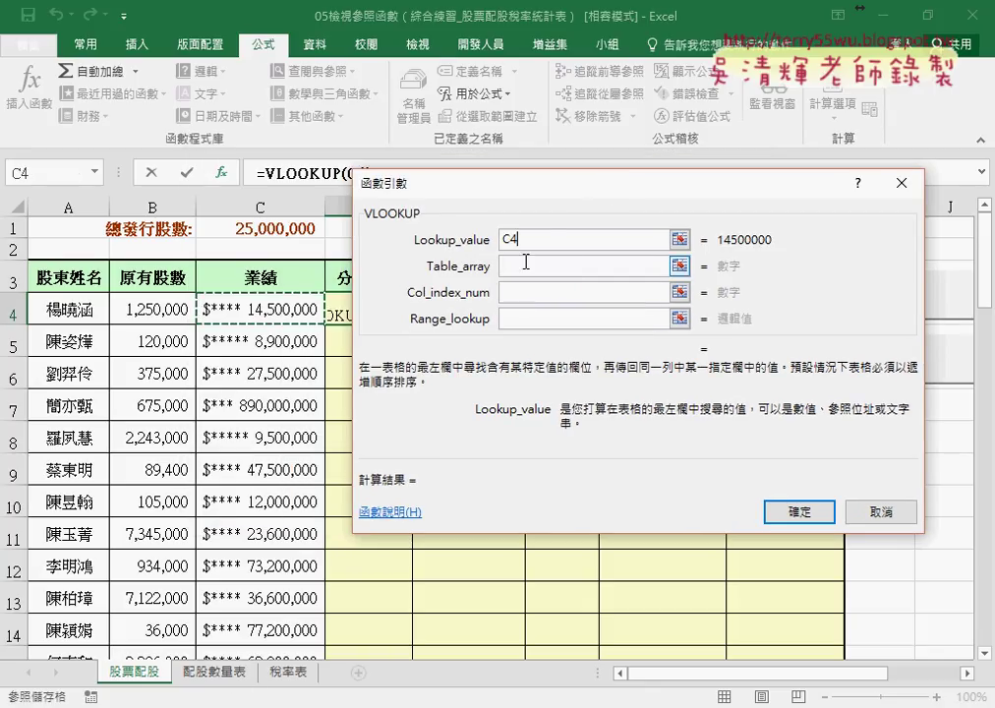
type("/")
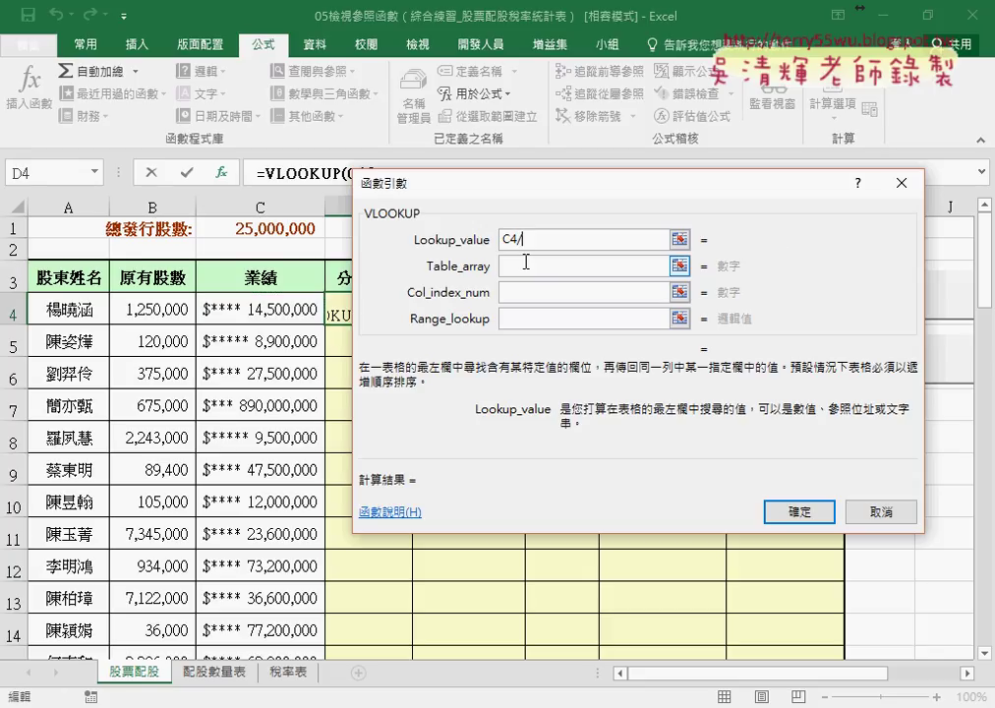
type("10000")
left_click(532, 267)
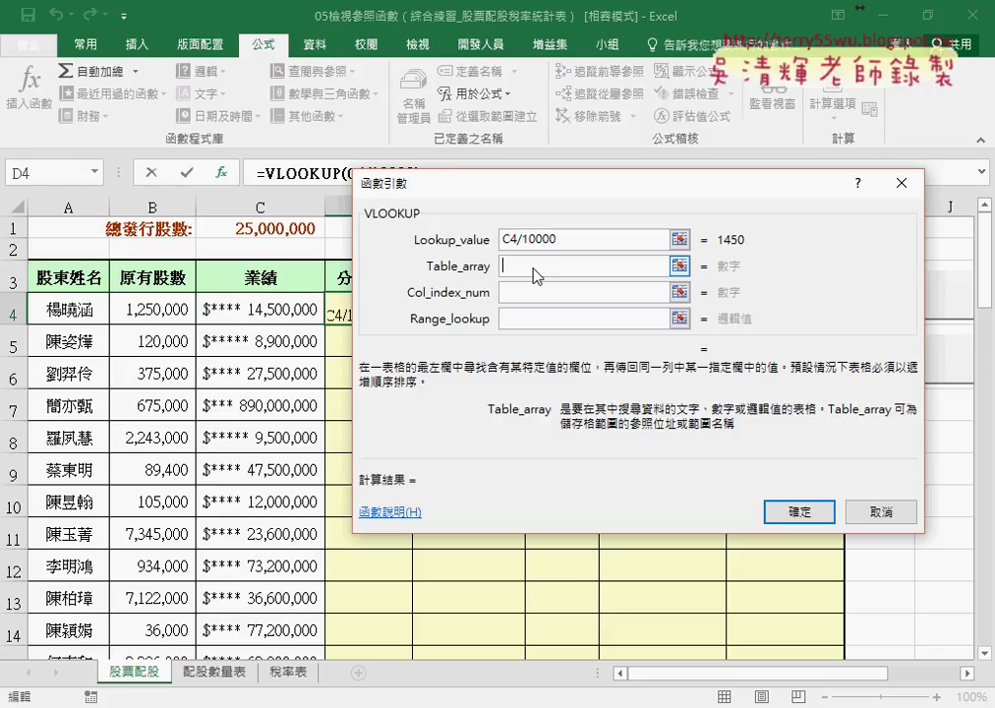
key("F3")
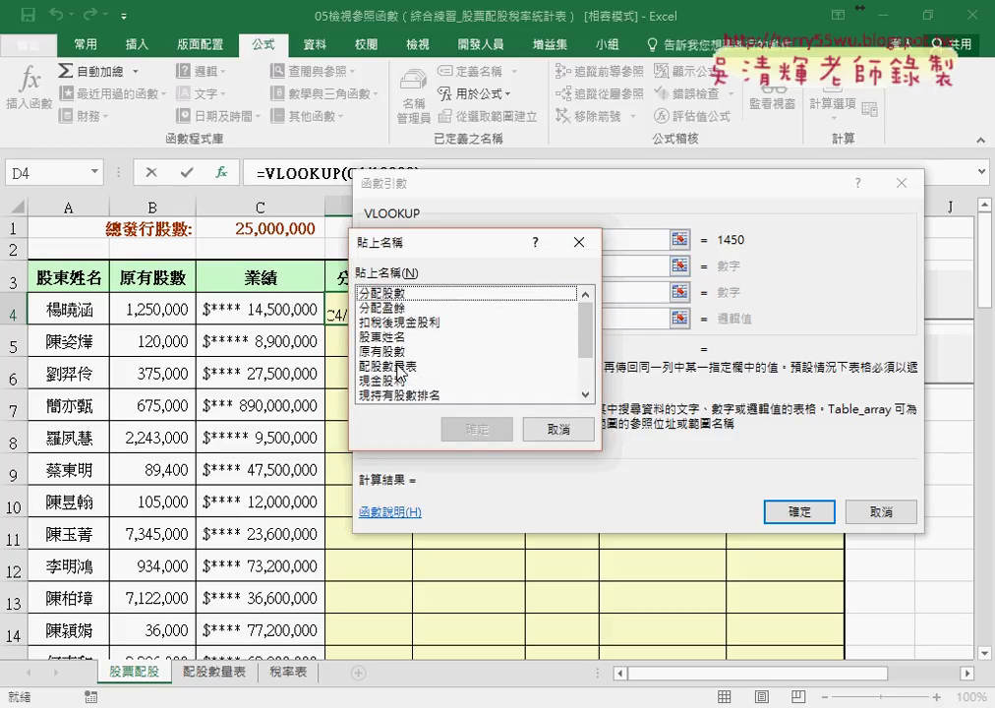
double_click(400, 366)
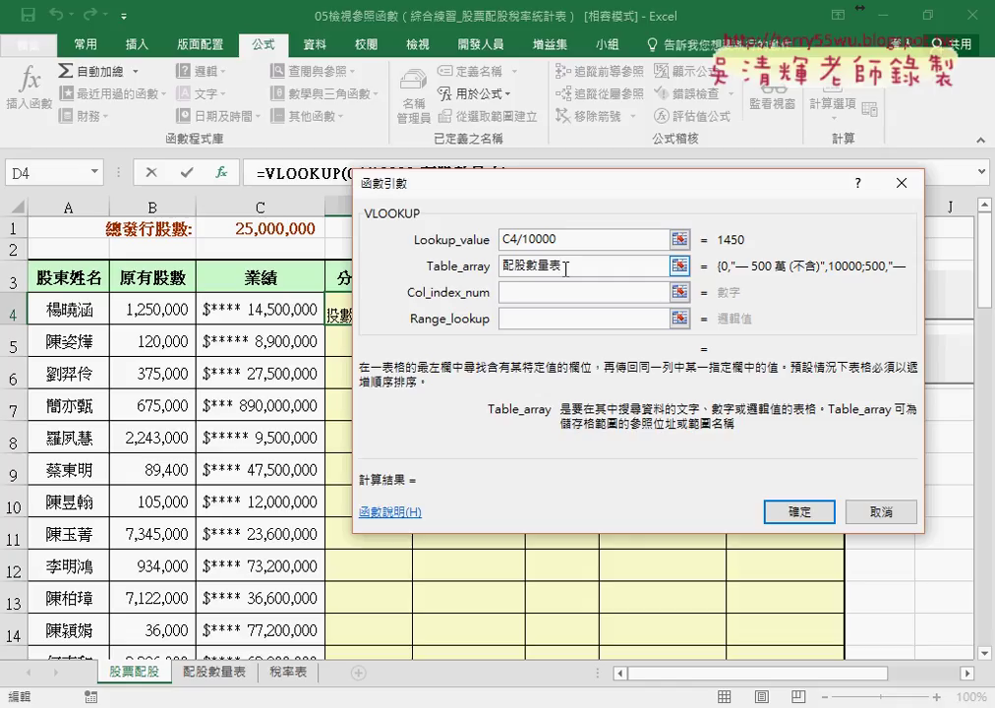
Step: Set column 3 and range lookup 1, then fill the formula down the 分配股數 column
left_click(512, 293)
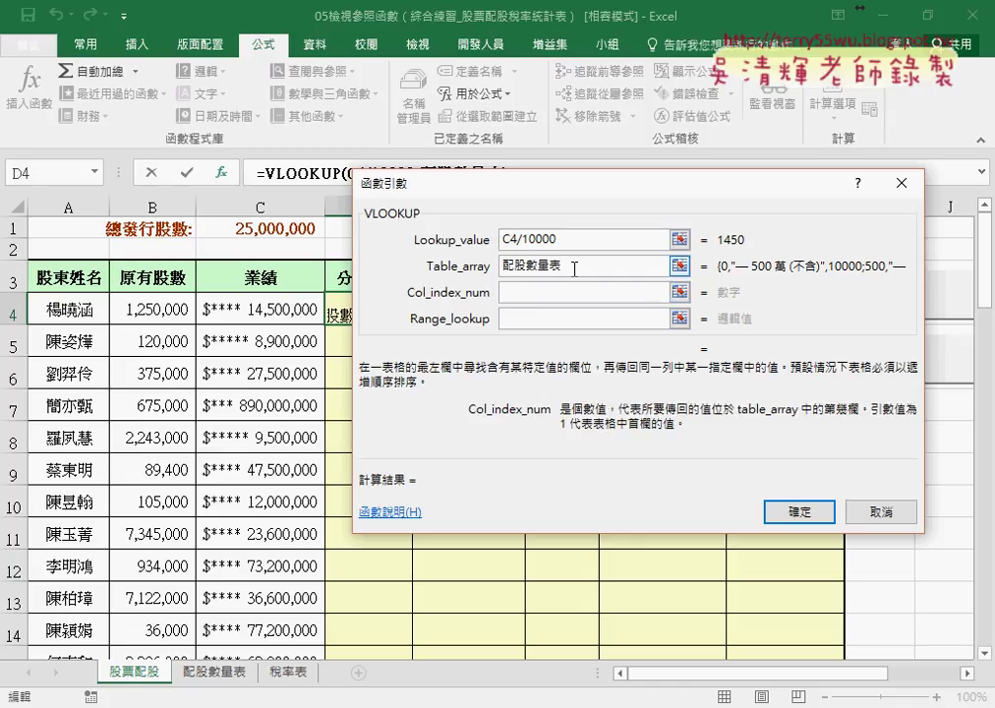
left_click(575, 268)
left_click_drag(531, 184, 693, 188)
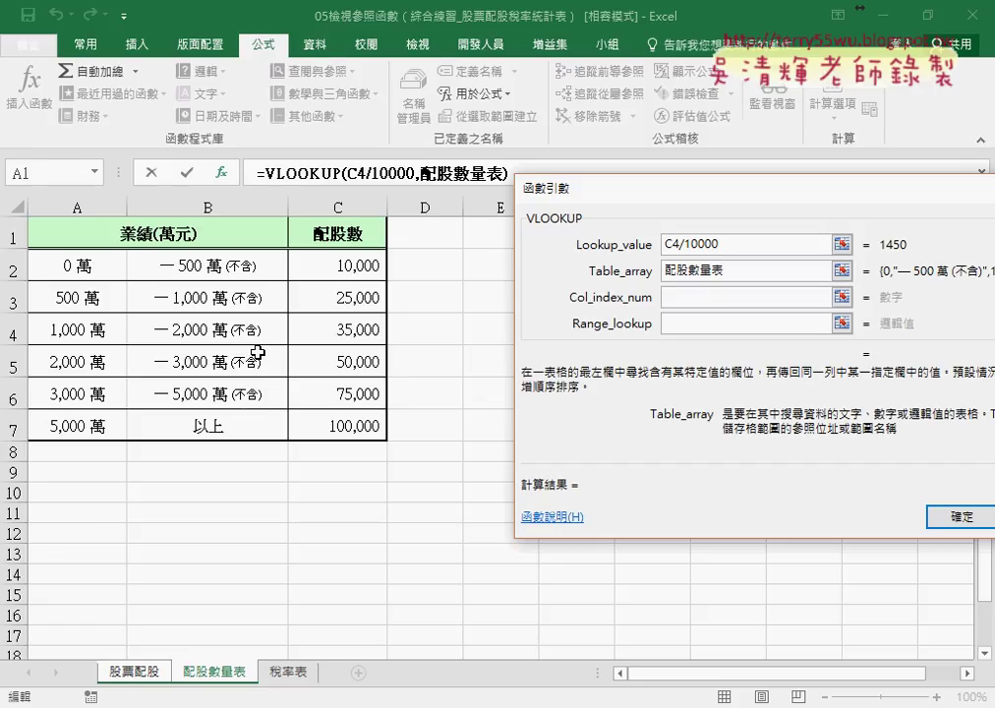
left_click(699, 297)
type("3")
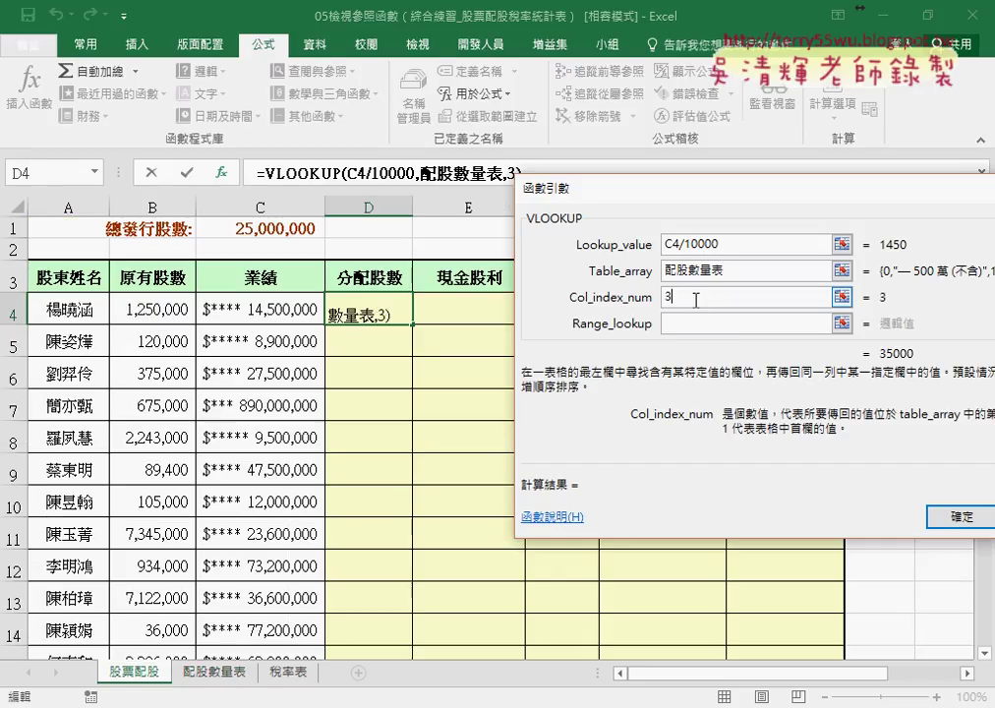
left_click(697, 326)
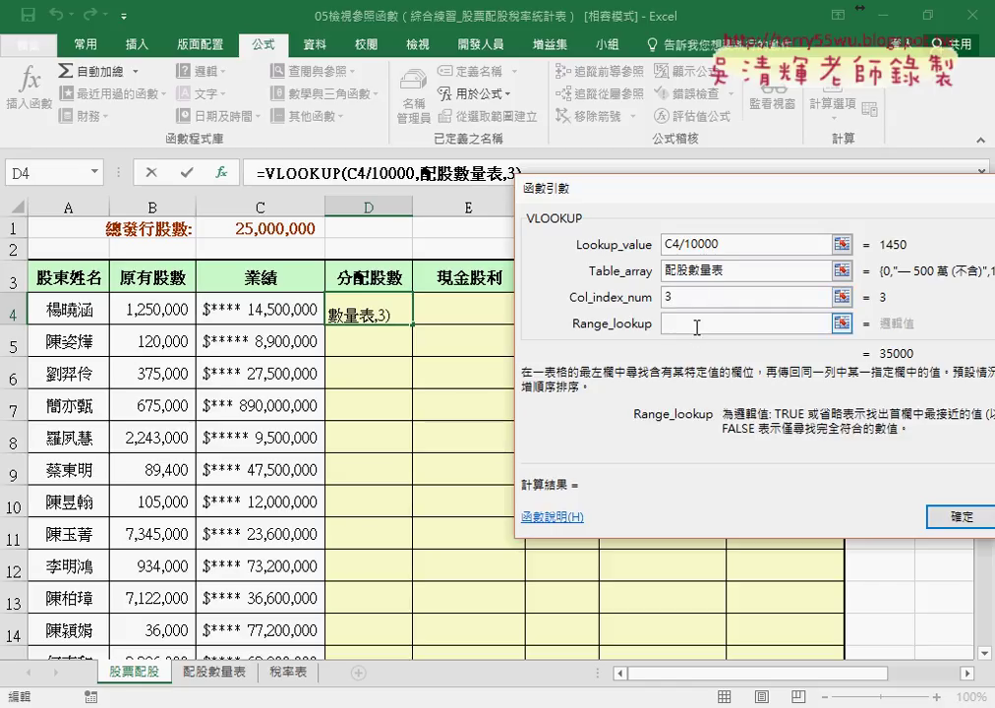
type("1")
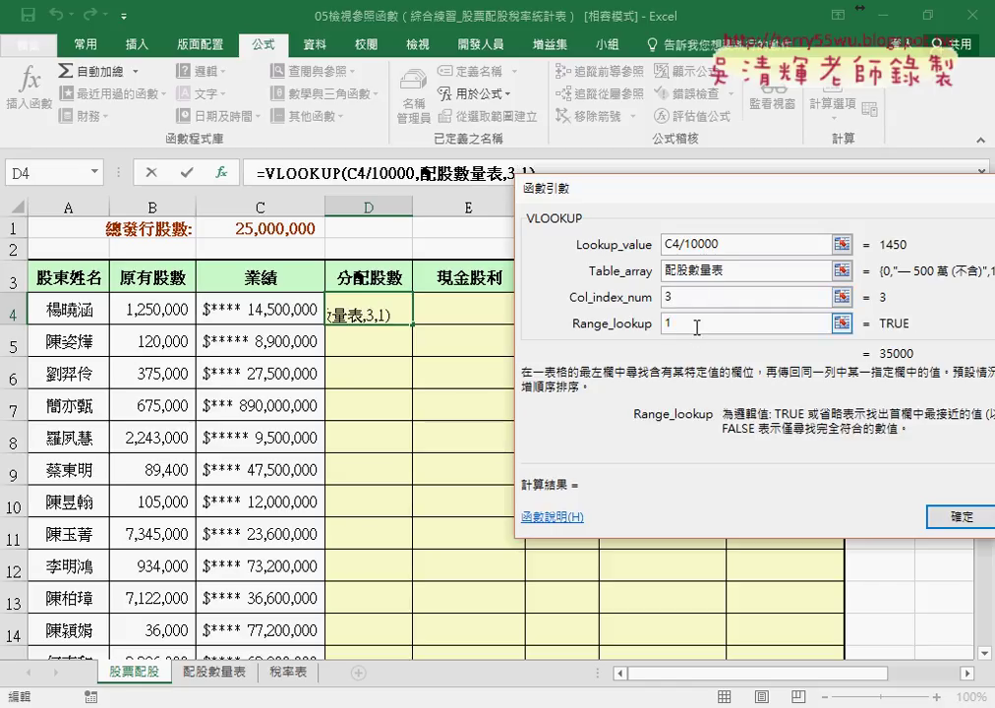
double_click(701, 272)
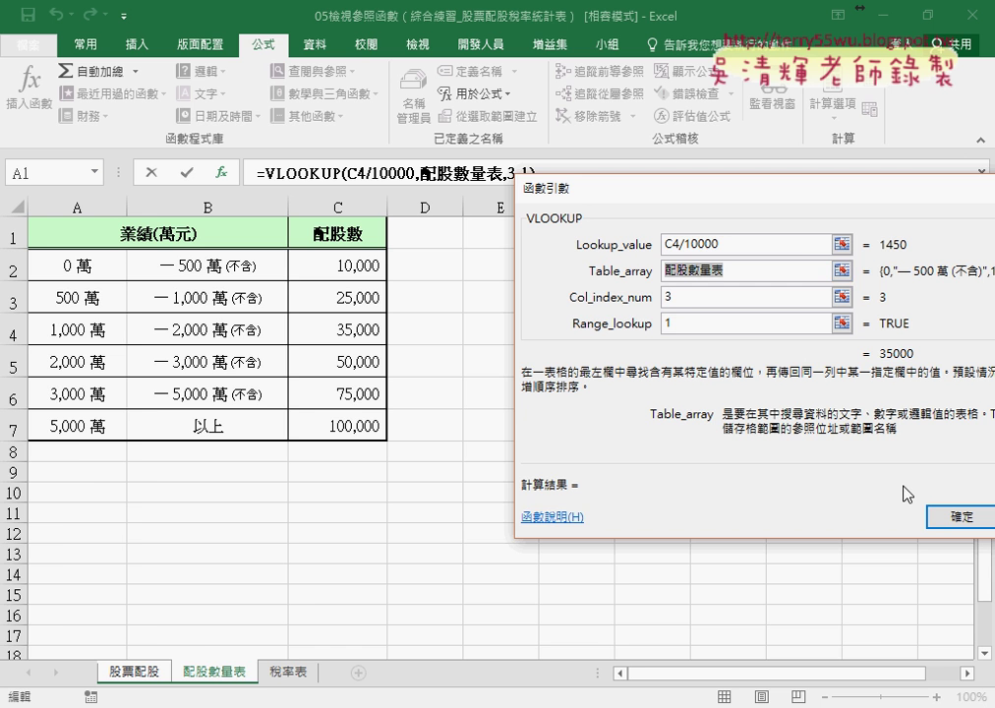
left_click(952, 516)
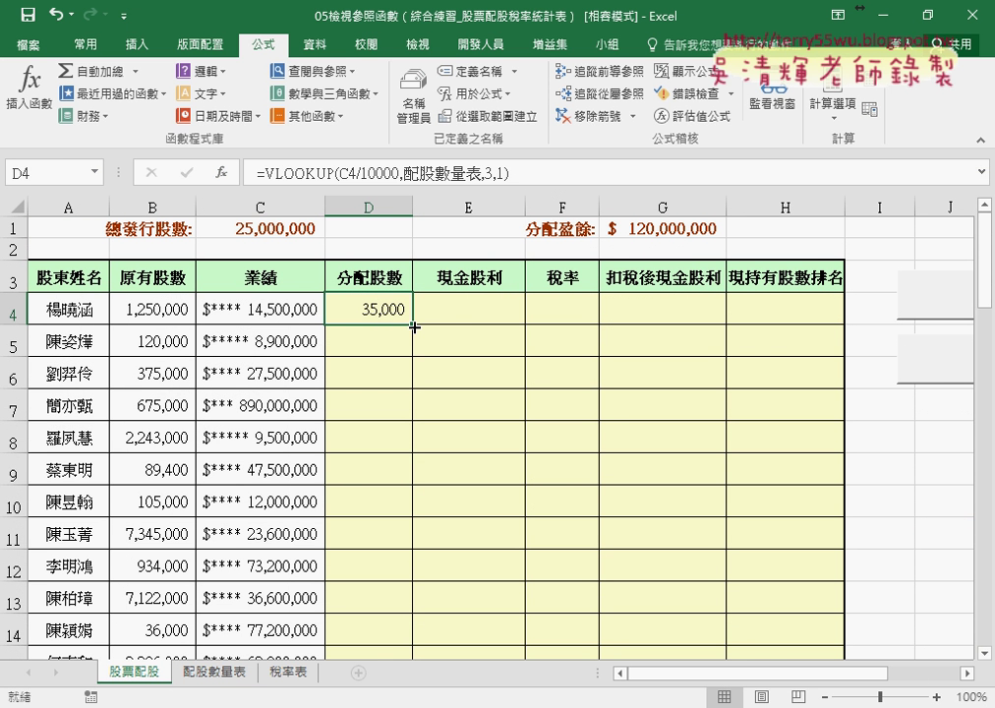
double_click(414, 328)
left_click(485, 320)
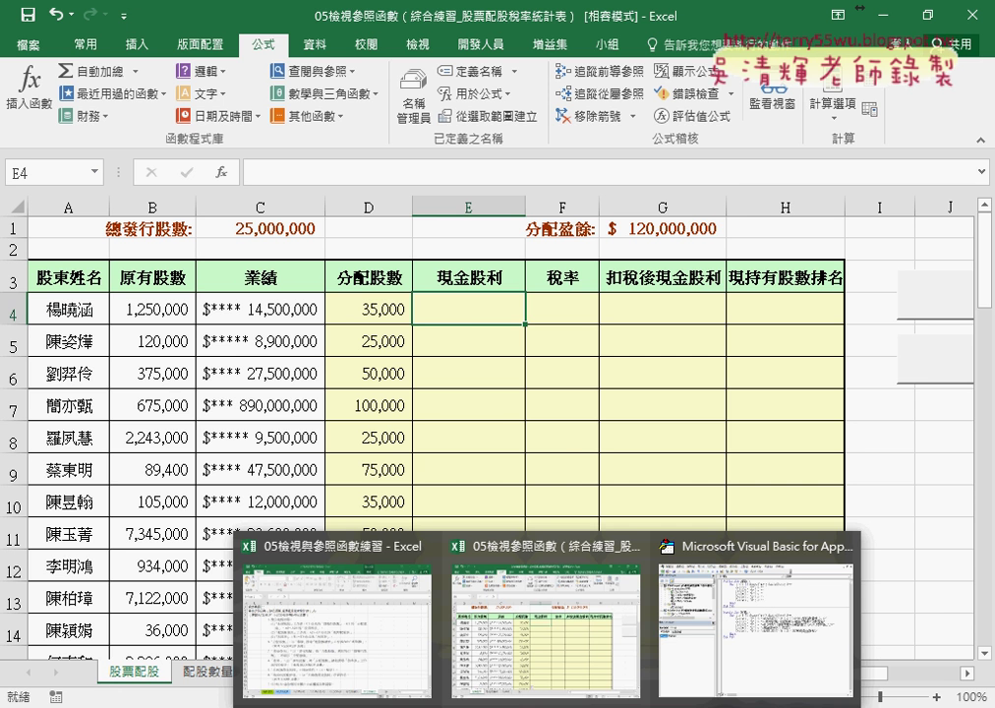
Step: Mark up item 3's cash-dividend formula in the 綜合練習(2) instructions, then clear the ink
left_click(389, 661)
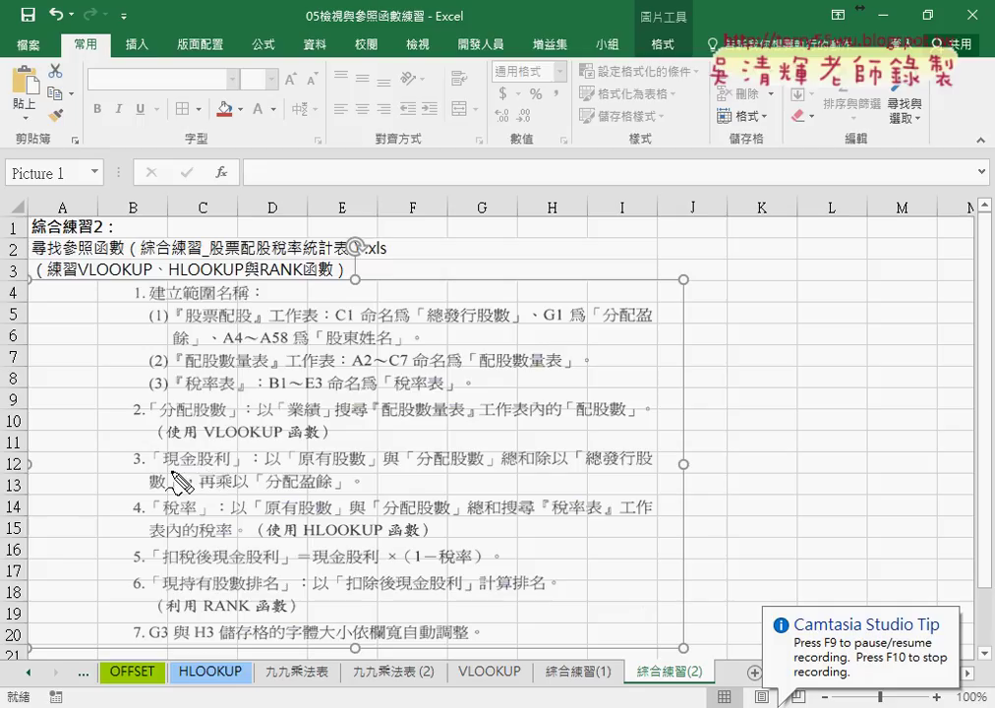
left_click_drag(169, 473, 233, 470)
left_click_drag(308, 443, 305, 466)
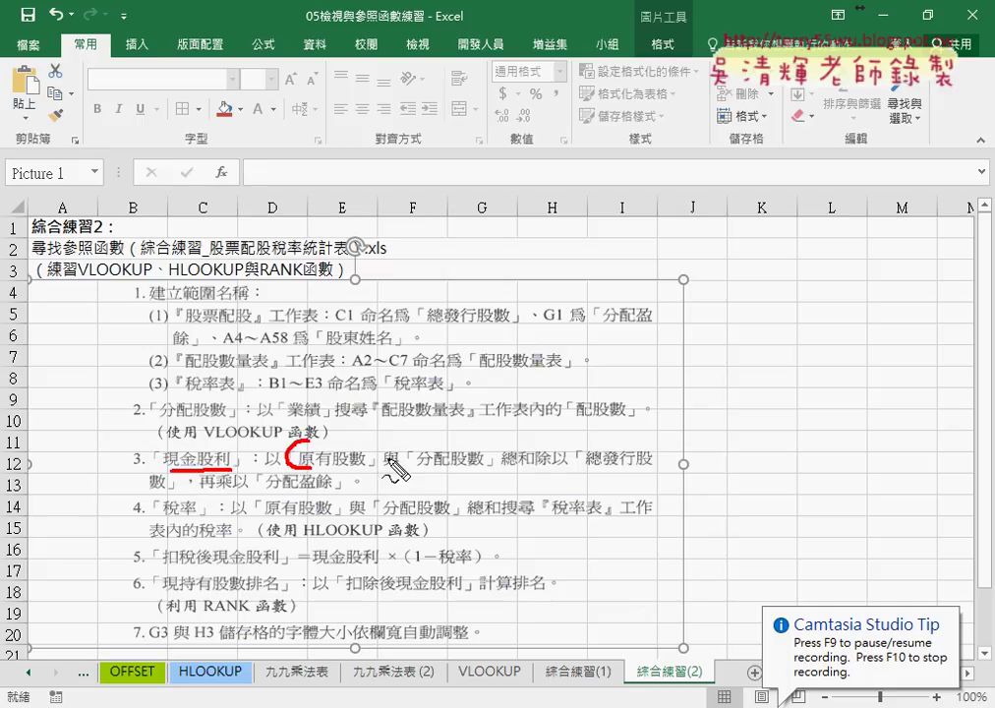
mouse_move(386, 458)
left_mouse_down()
mouse_move(410, 458)
mouse_move(398, 472)
left_mouse_up()
mouse_move(489, 440)
left_mouse_down()
mouse_move(486, 480)
mouse_move(477, 464)
left_mouse_up()
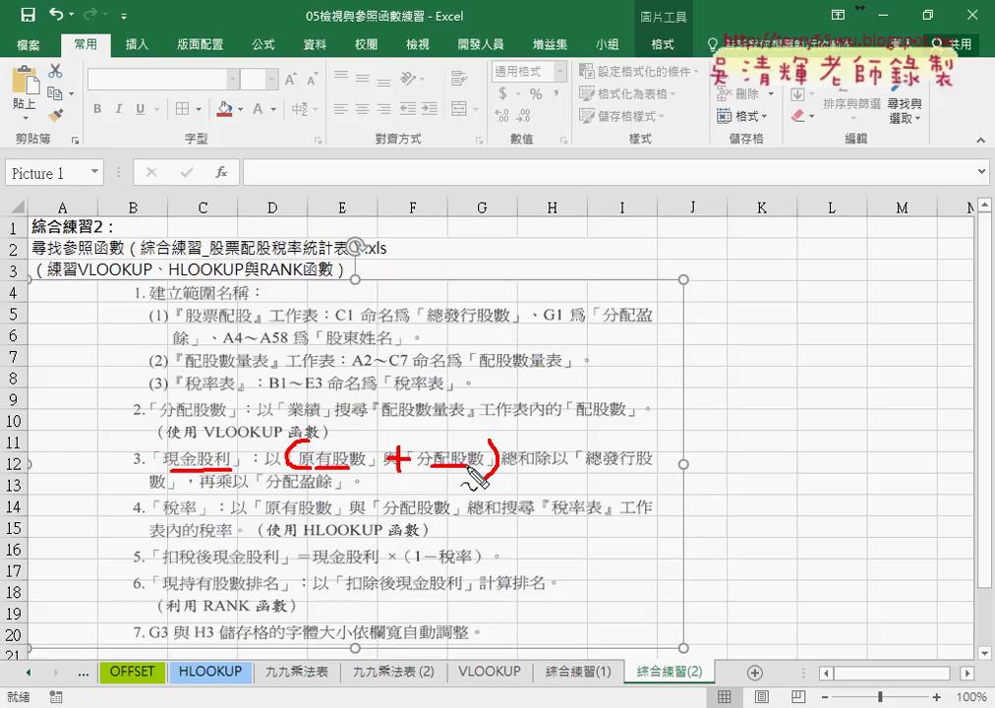
left_click_drag(561, 425, 509, 482)
left_click_drag(578, 470, 649, 470)
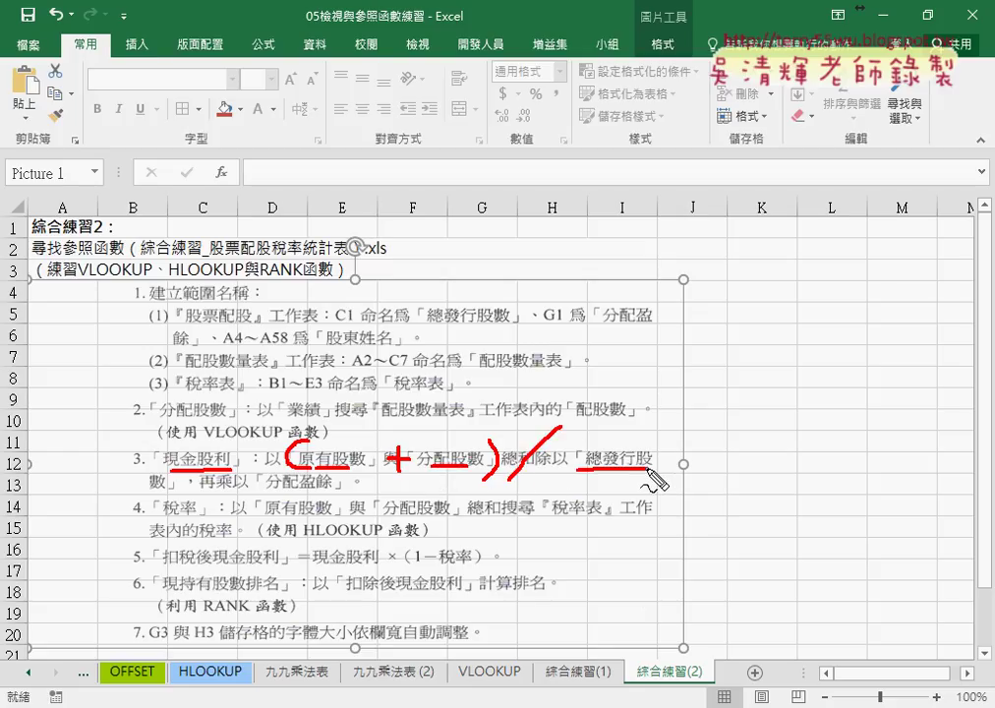
mouse_move(205, 476)
left_mouse_down()
mouse_move(233, 475)
mouse_move(209, 491)
mouse_move(230, 492)
left_mouse_up()
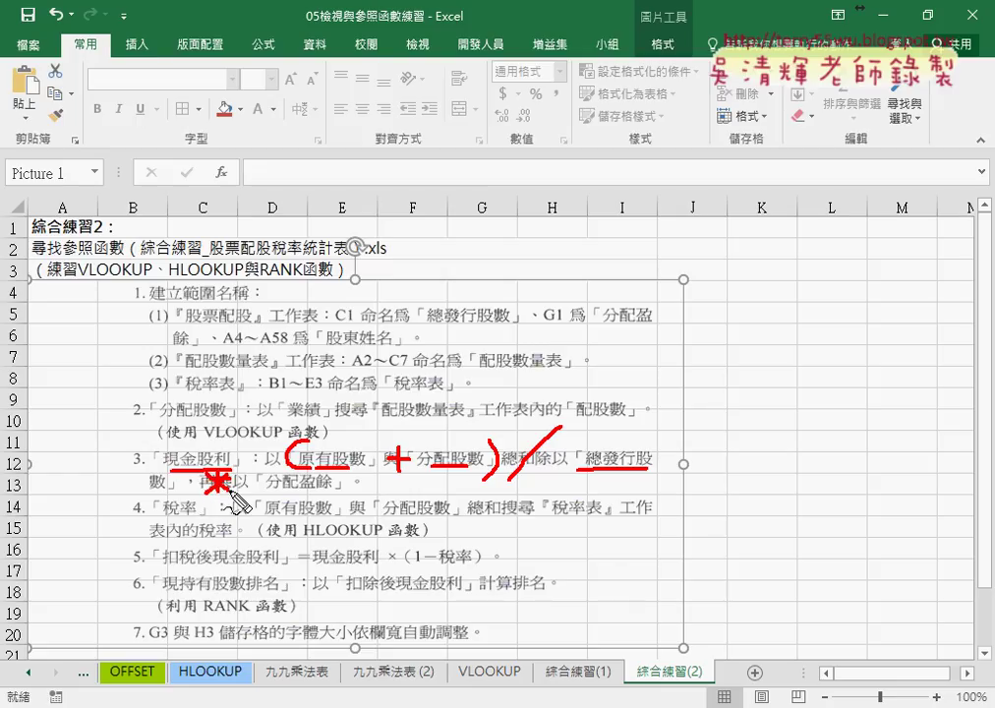
key("Escape")
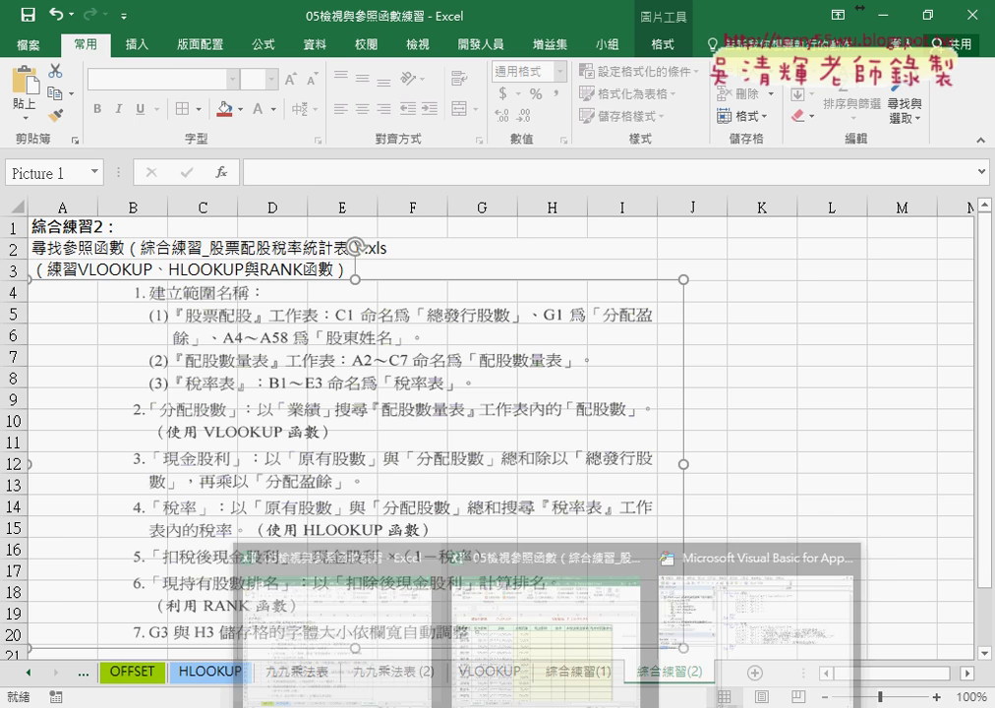
Step: Start E4's formula by pasting the names 原有股數 and 分配股數 with F3
left_click(555, 686)
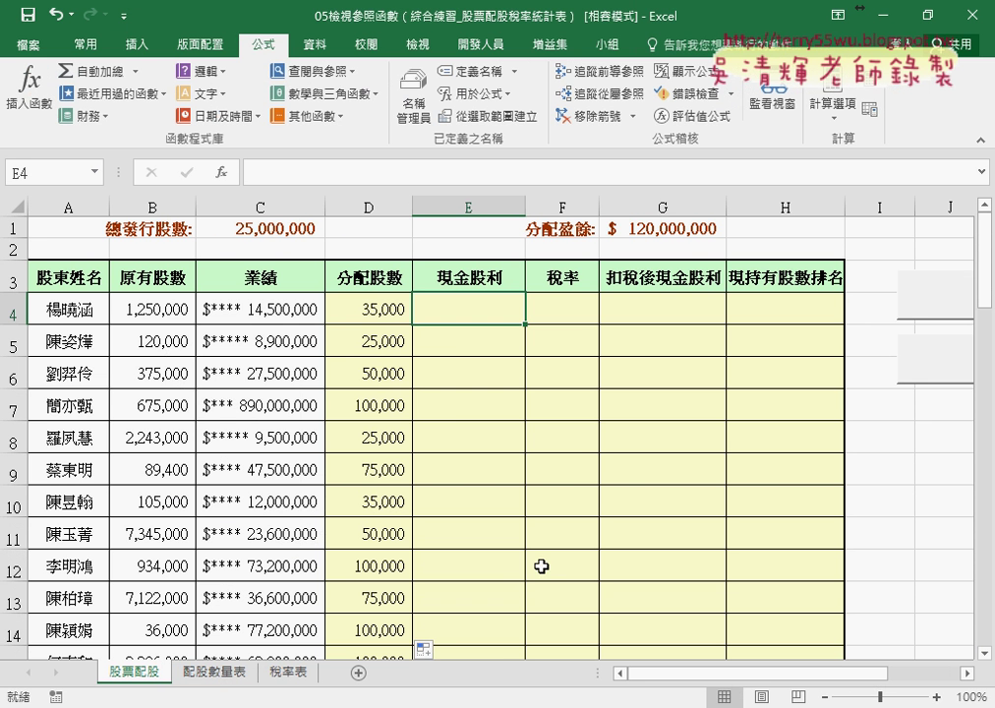
left_click(291, 170)
type("=")
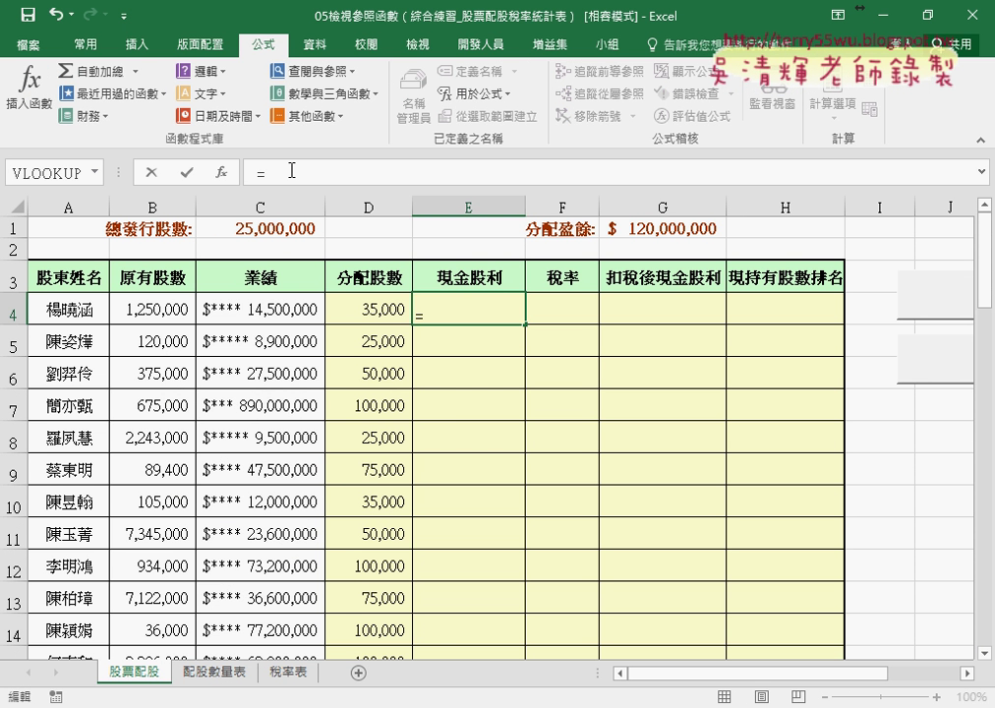
key("F3")
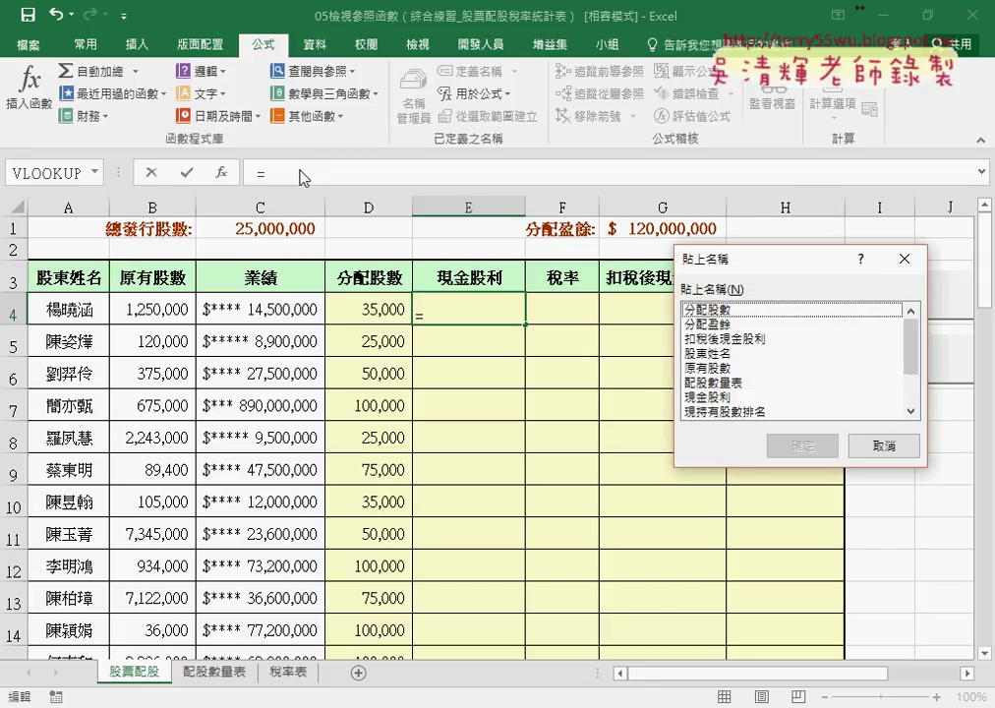
left_click(727, 367)
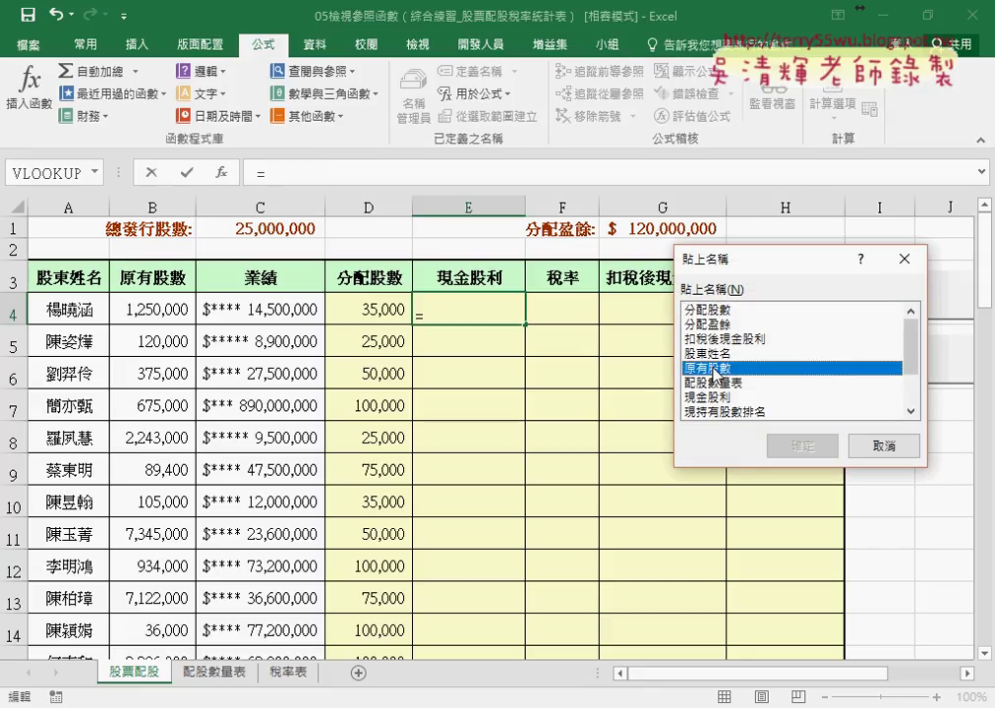
left_click(802, 447)
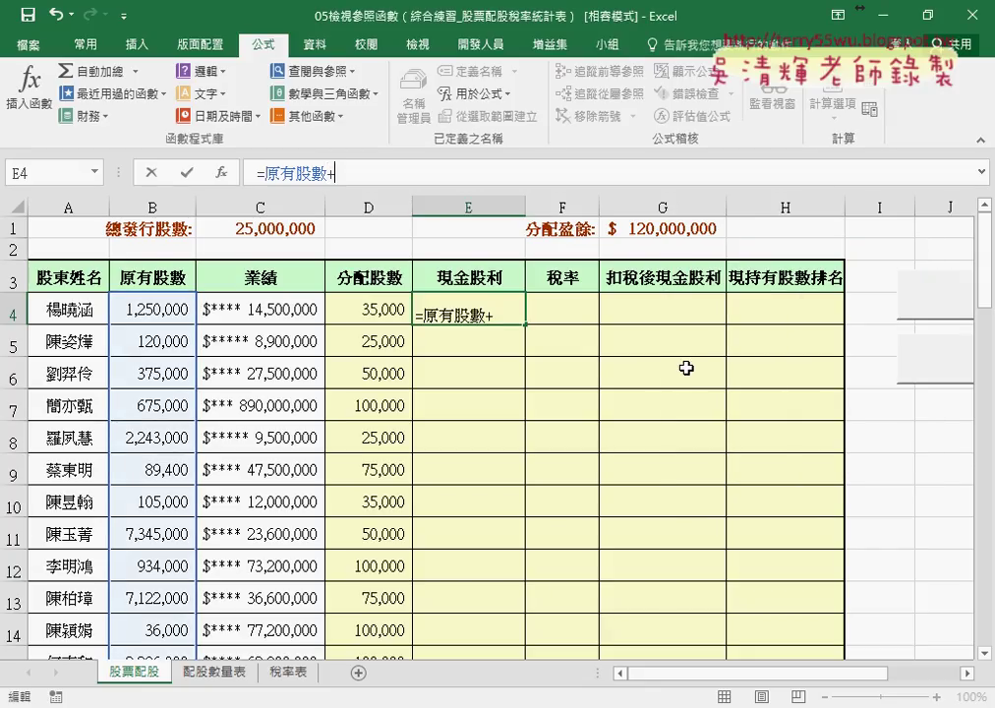
key("F3")
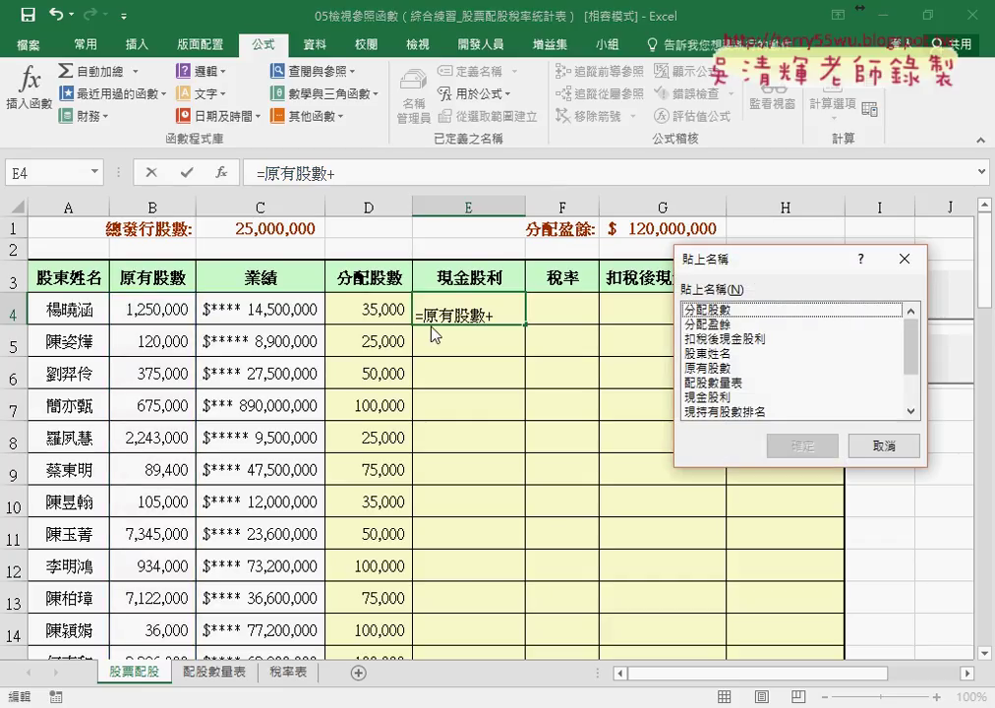
double_click(703, 310)
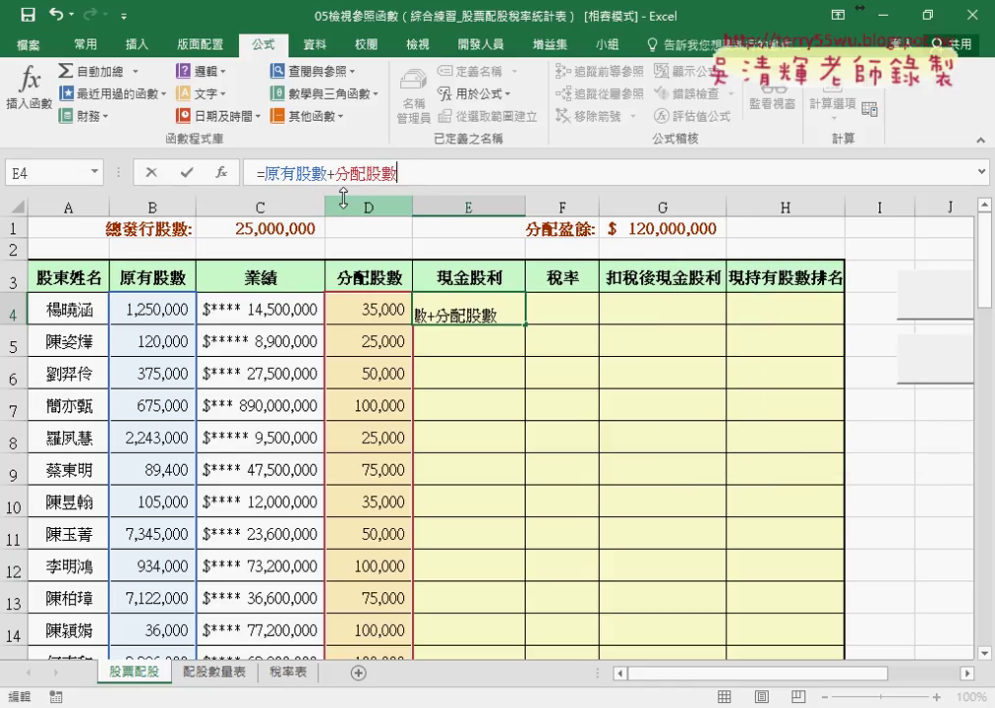
Step: Complete it as =(原有股數+分配股數)/總發行股數*分配盈餘 and fill it down the 現金股利 column
left_click(270, 174)
type("(")
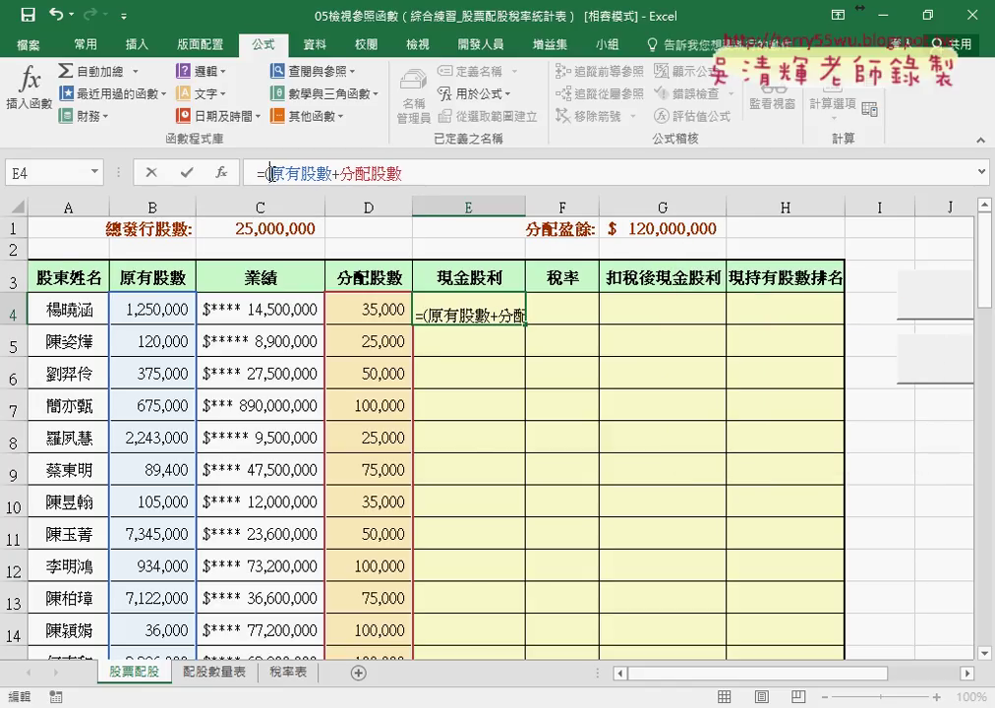
left_click(434, 173)
type(")/")
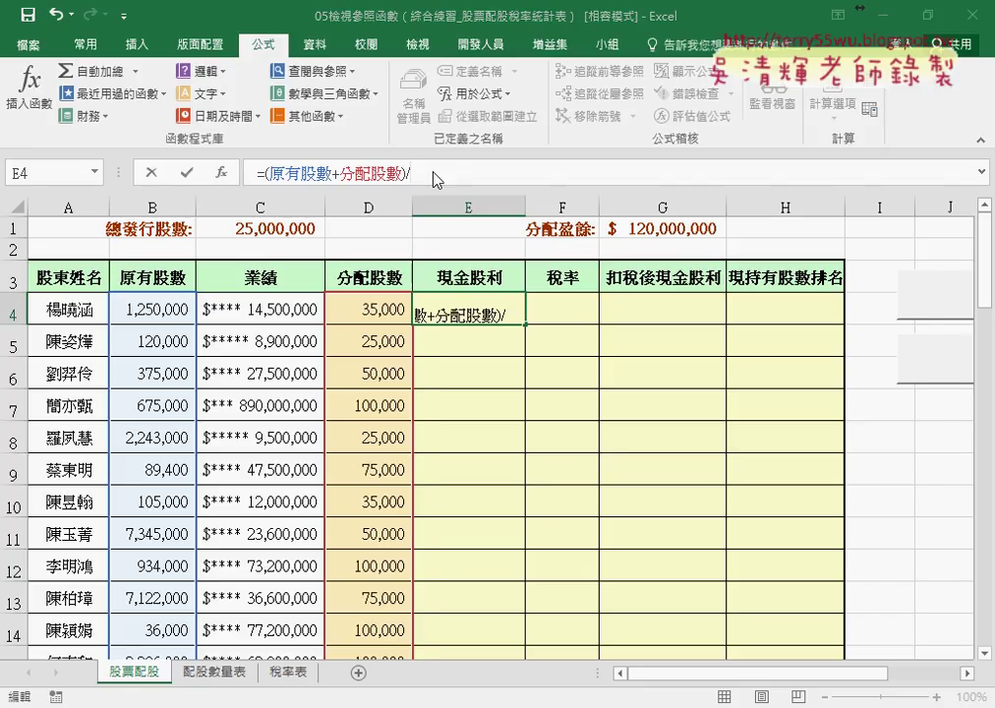
key("F3")
left_click_drag(910, 344, 911, 400)
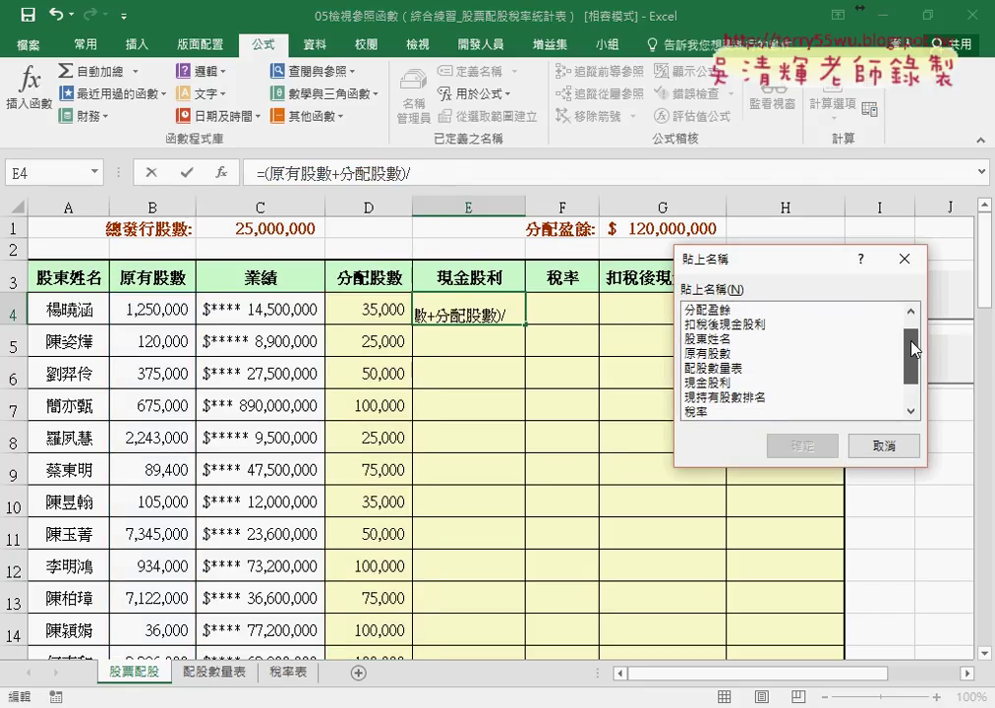
double_click(721, 411)
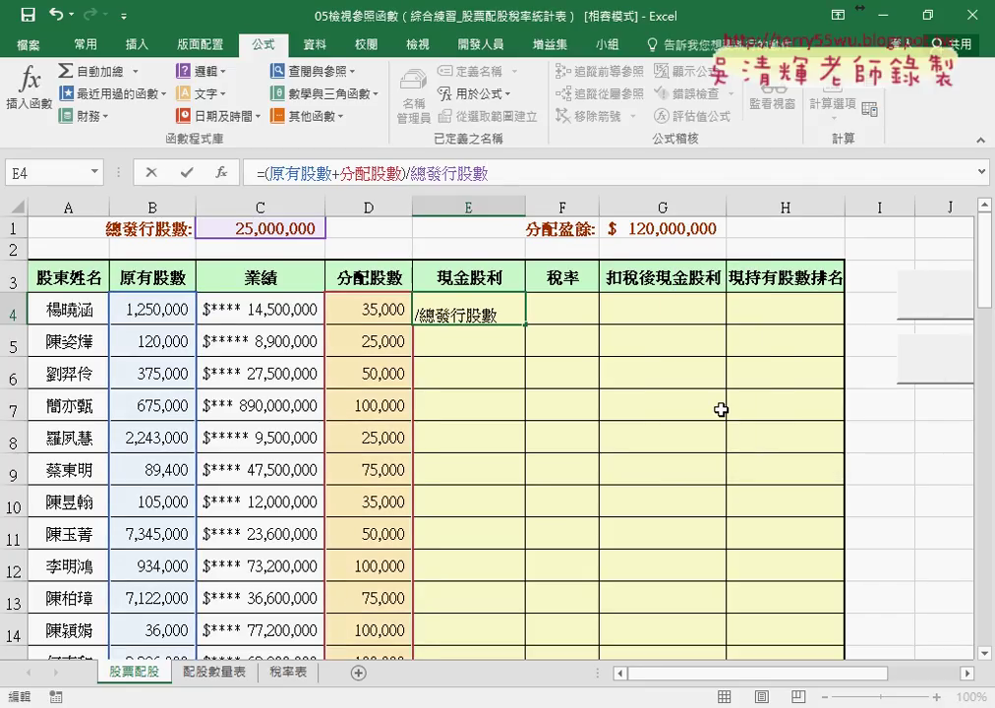
key("F3")
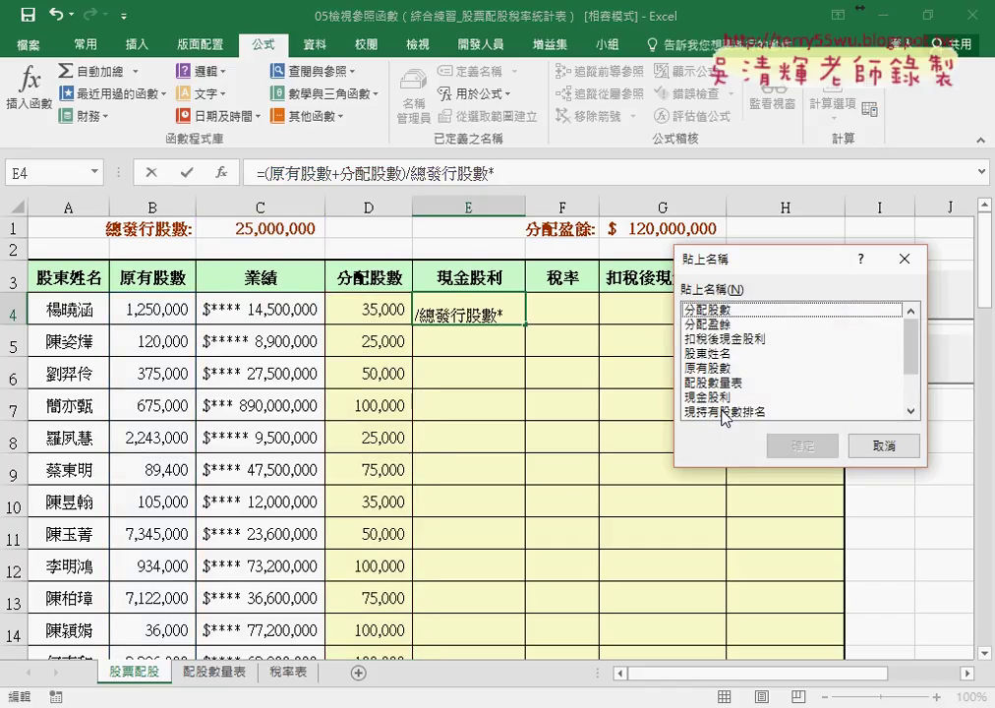
left_click(729, 325)
double_click(729, 325)
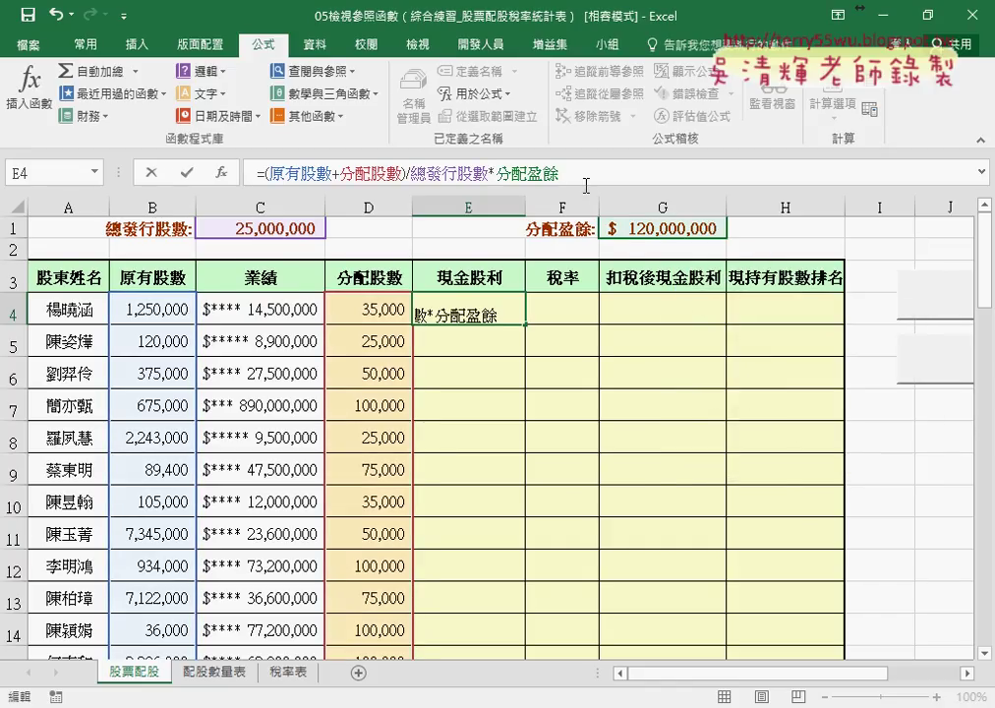
left_click_drag(581, 175, 265, 181)
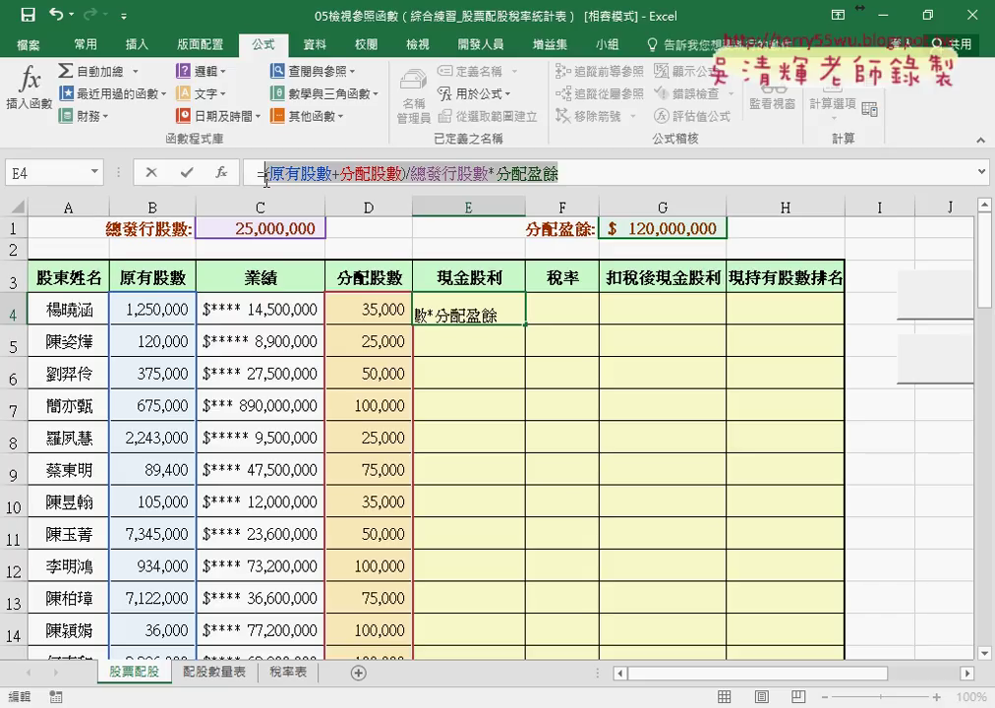
left_click(188, 172)
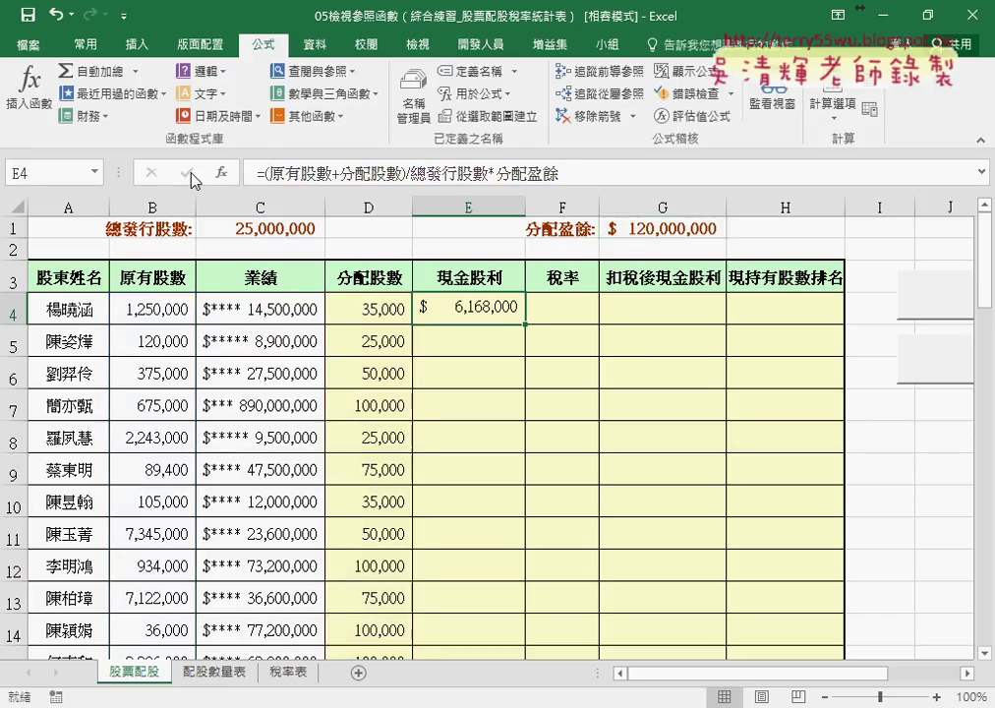
double_click(524, 324)
Step: Review E4's formula without changing it, then view the 稅率表 brackets at 6%, 8%, 12% and 15%
left_click(563, 313)
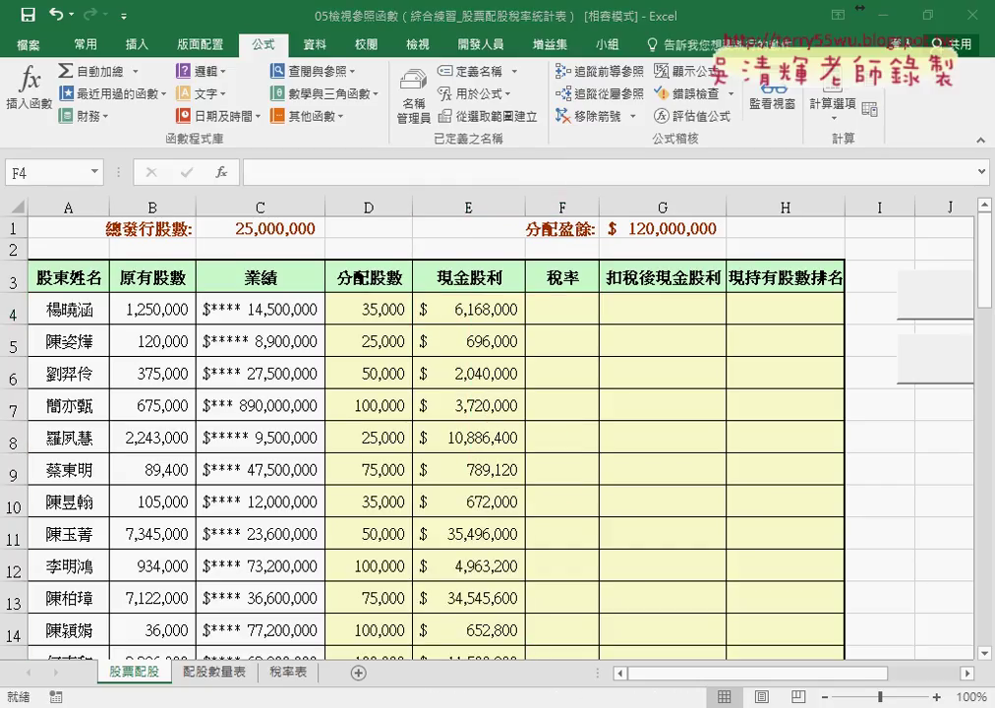
left_click(393, 671)
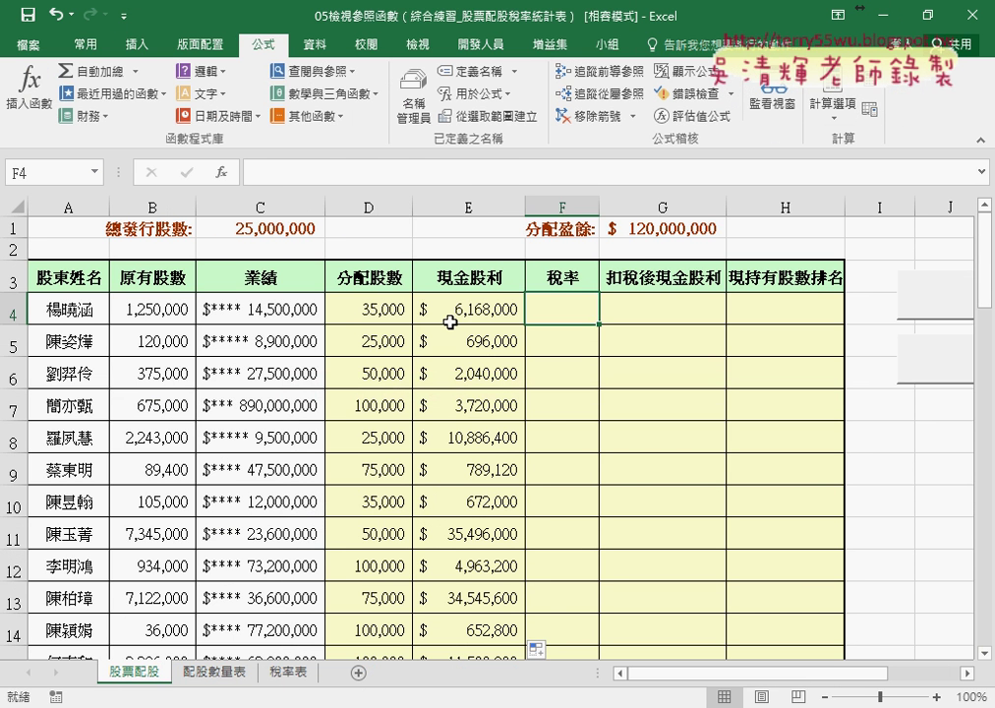
left_click(450, 321)
left_click_drag(264, 169, 400, 169)
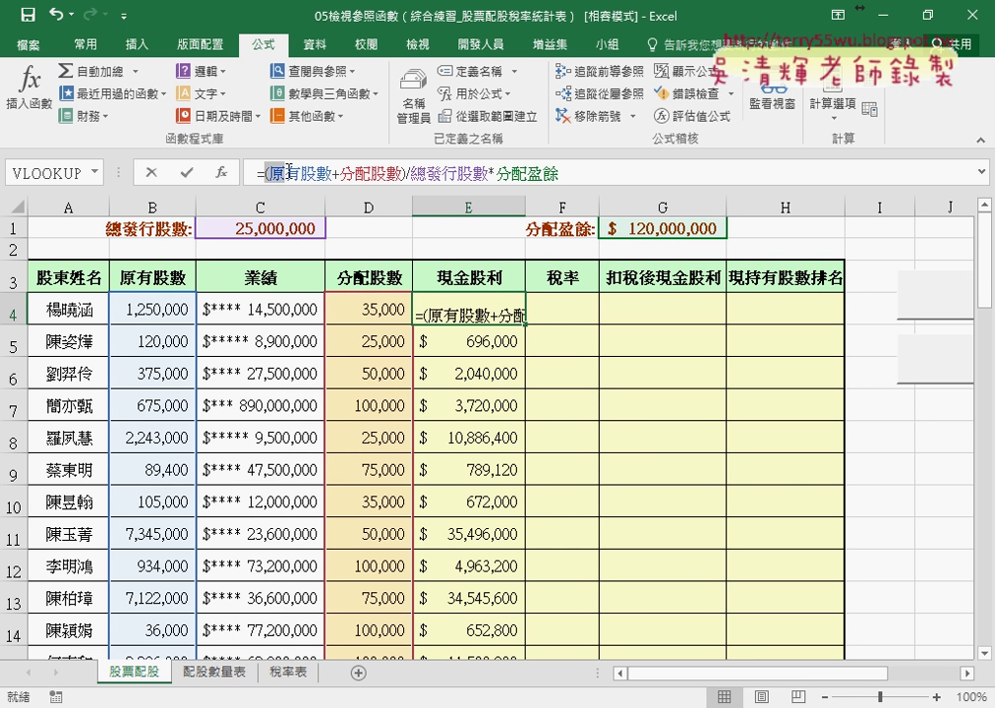
right_click(408, 173)
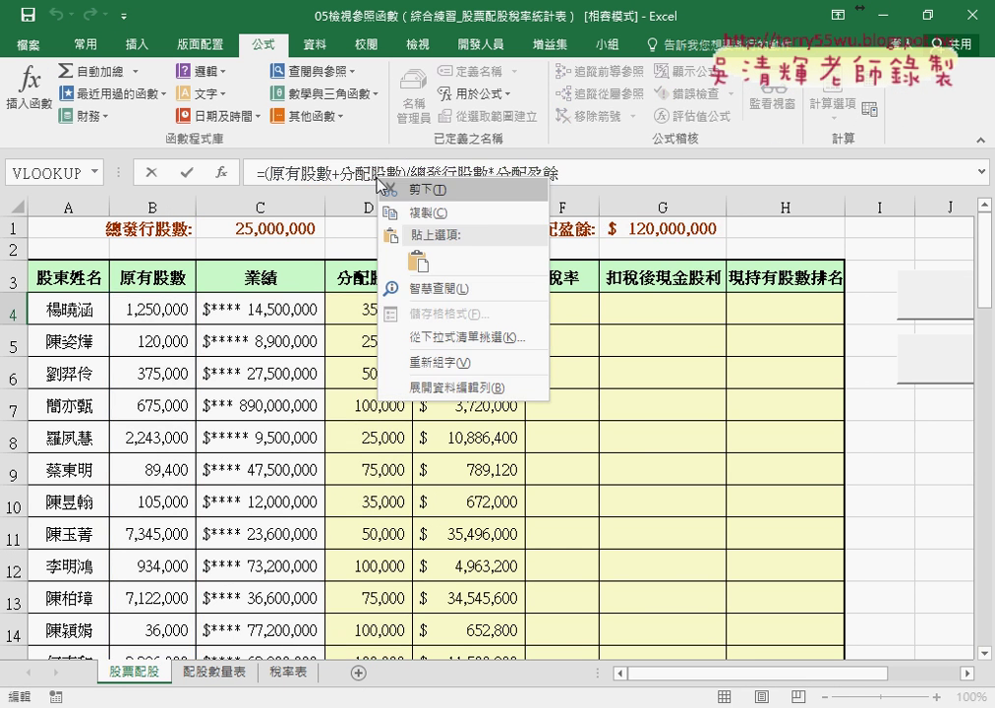
key("Escape")
left_click(151, 174)
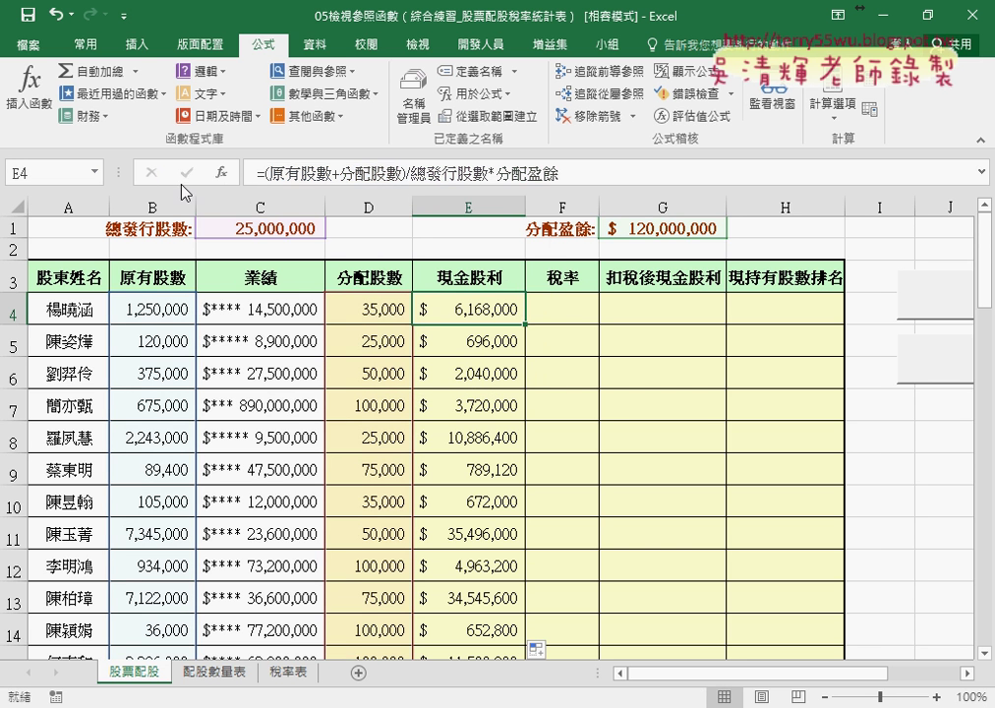
left_click(570, 305)
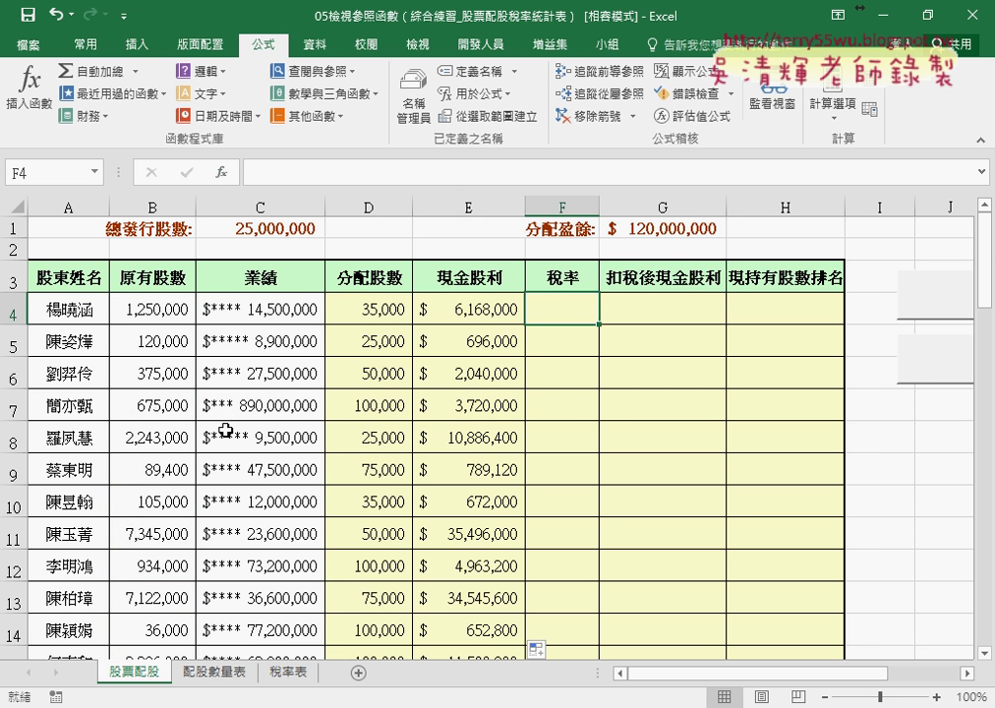
left_click(288, 673)
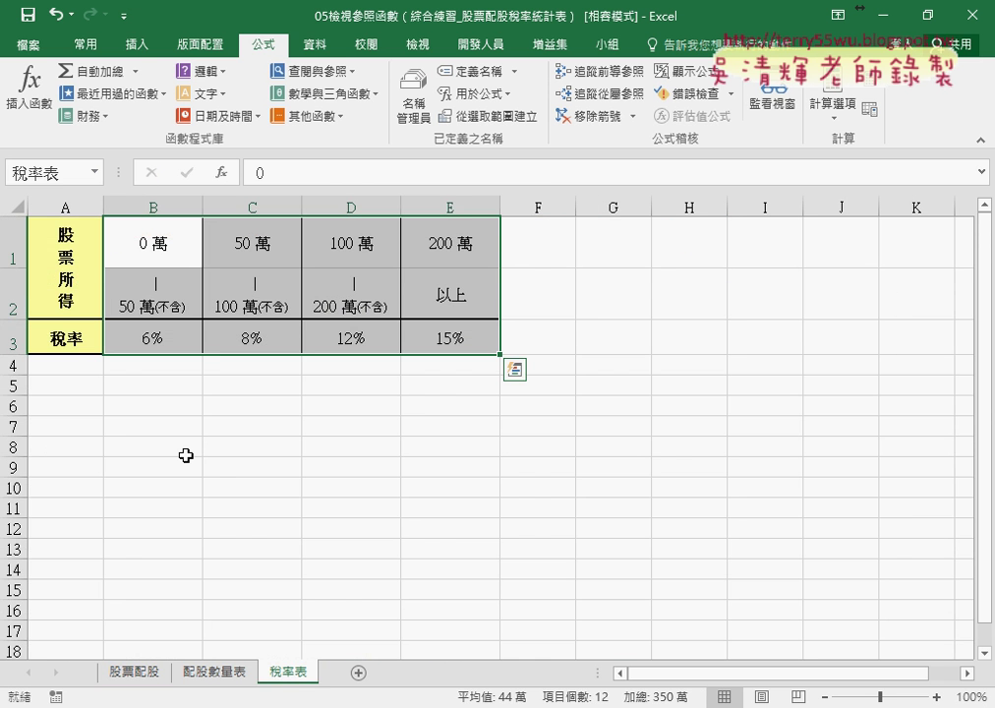
Step: In F4, start an HLOOKUP whose lookup value is (原有股數+分配股數)/10000
left_click(148, 672)
left_click(222, 172)
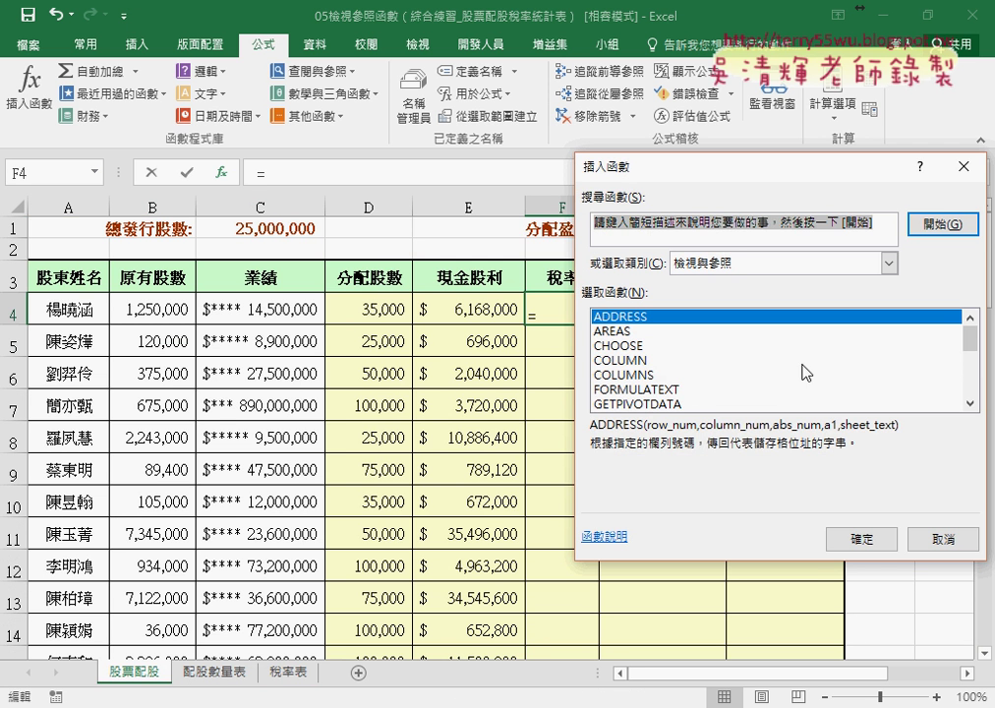
left_click_drag(690, 170, 424, 171)
left_click_drag(701, 332, 701, 347)
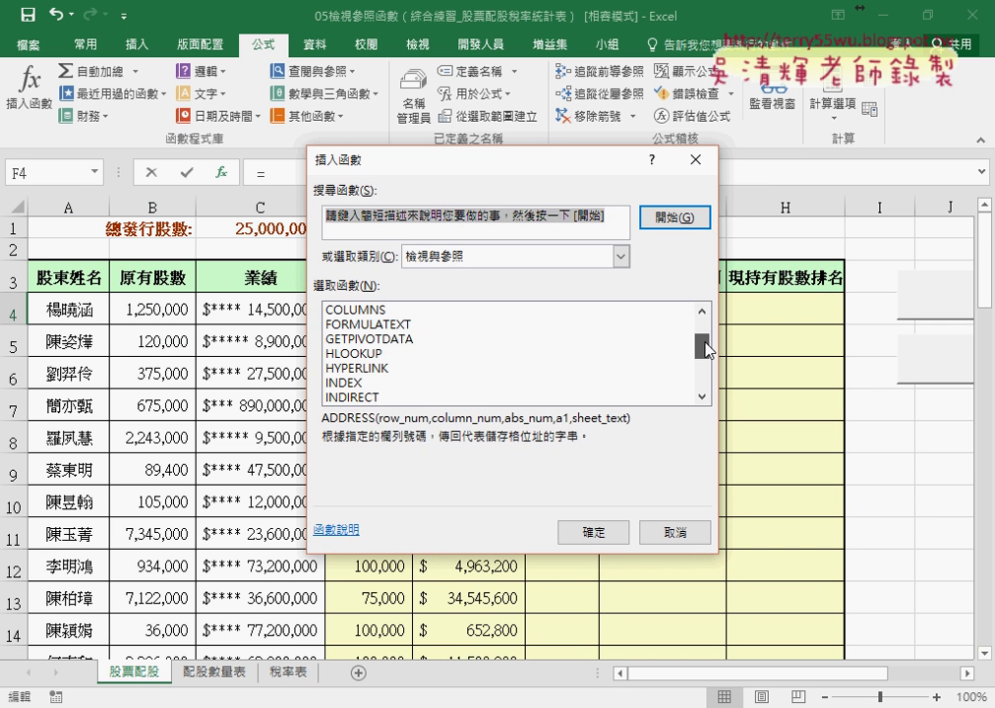
double_click(379, 356)
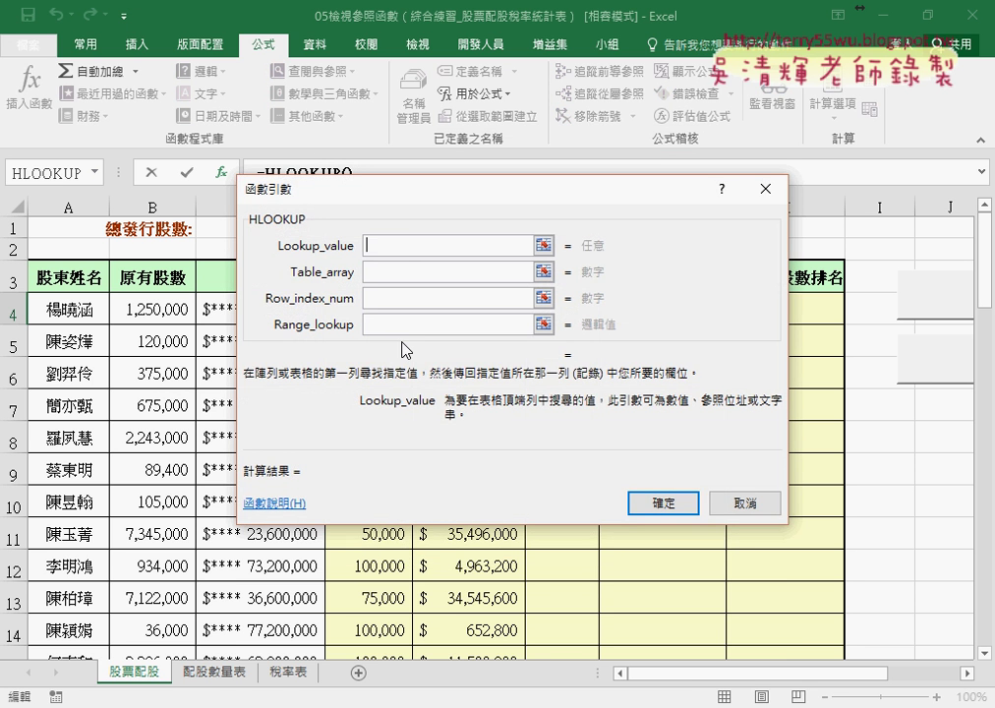
left_click_drag(402, 204, 398, 370)
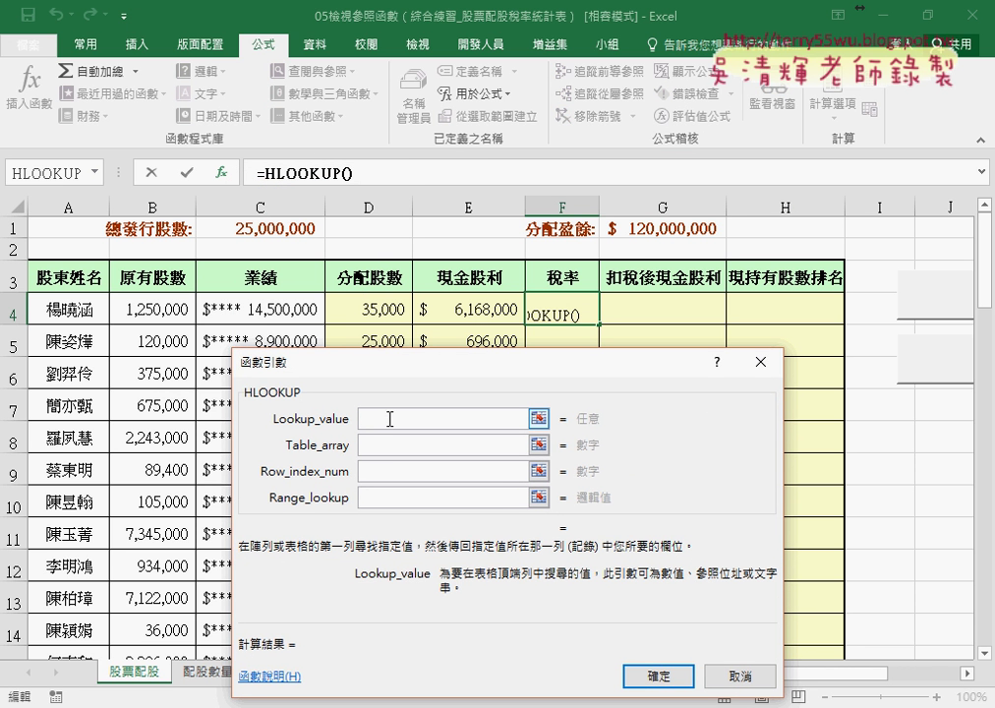
right_click(389, 418)
left_click(433, 473)
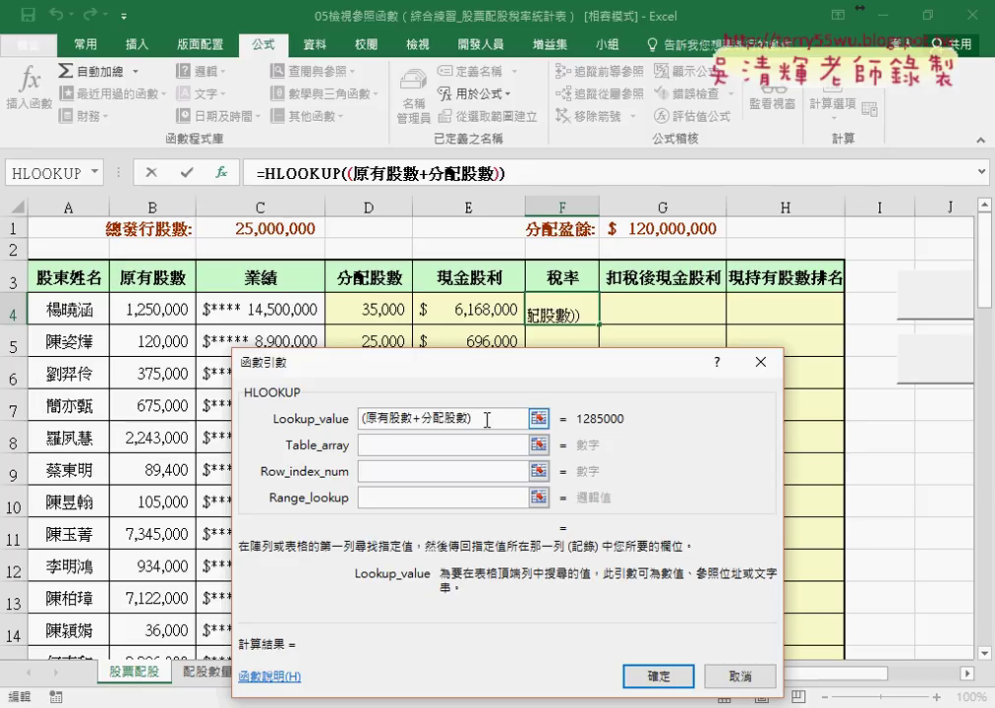
type("/")
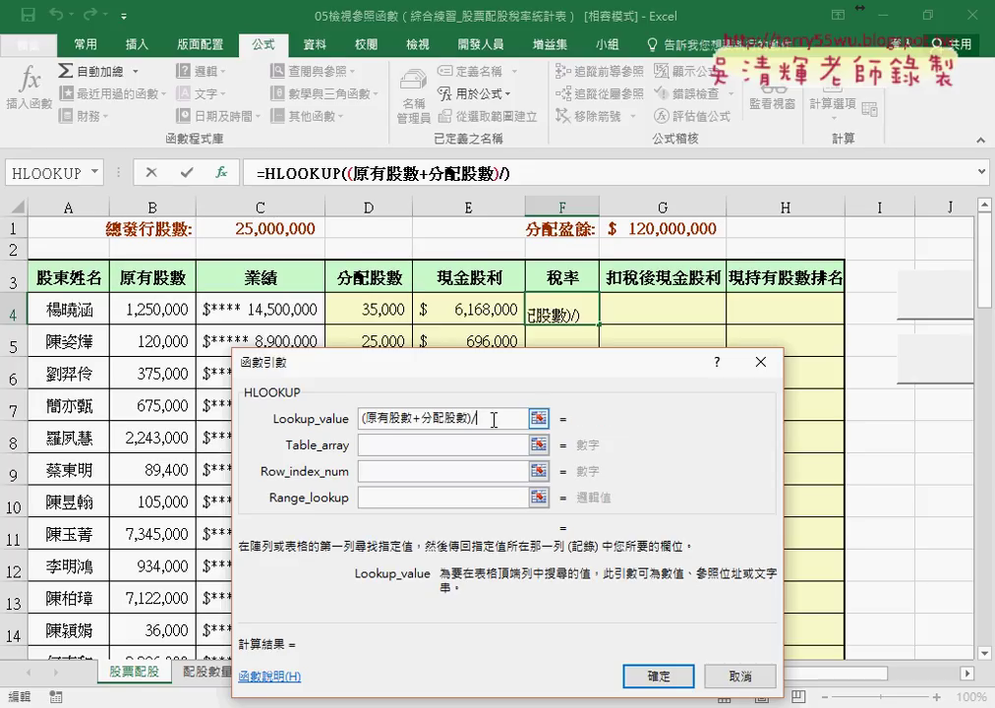
type("10000")
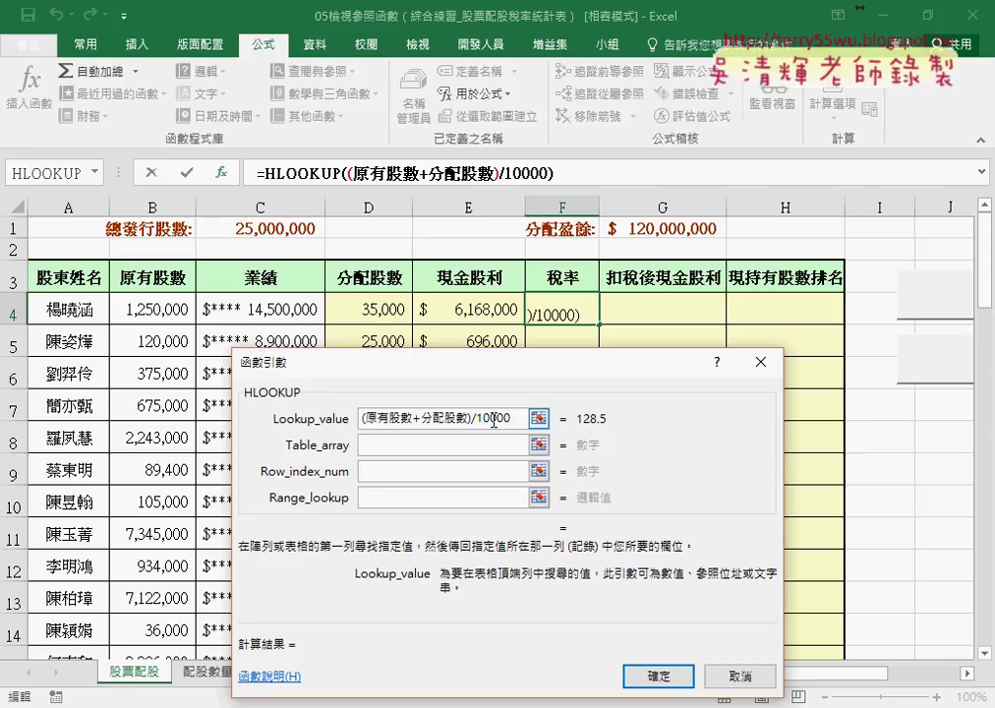
Step: Set HLOOKUP's table array to 稅率表, row index 3 and range lookup 1, and confirm
left_click(427, 444)
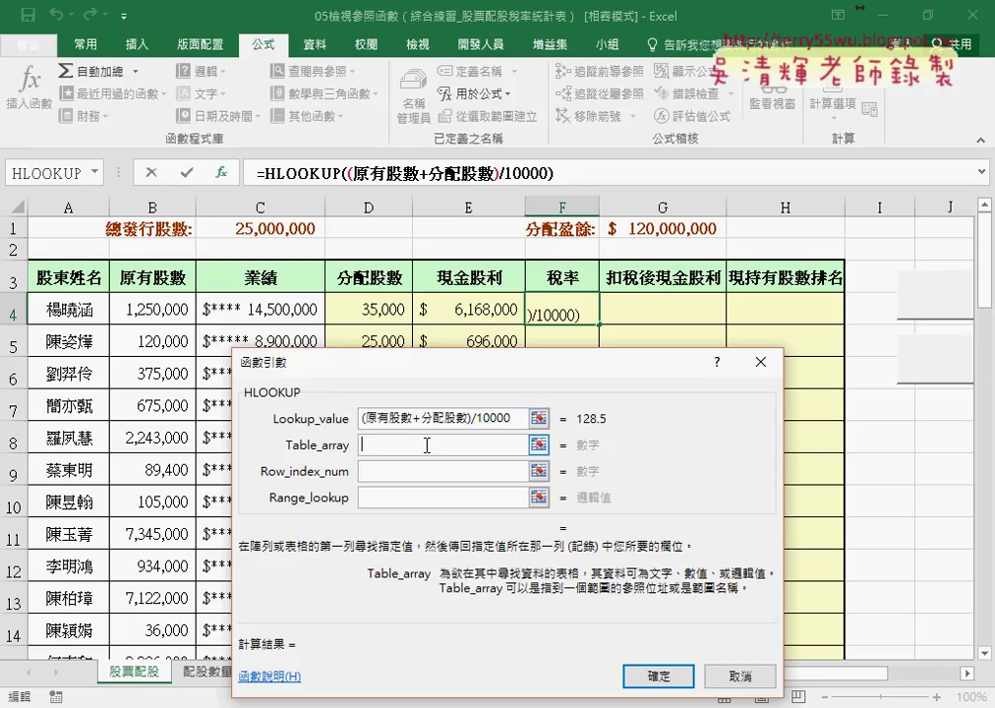
key("F3")
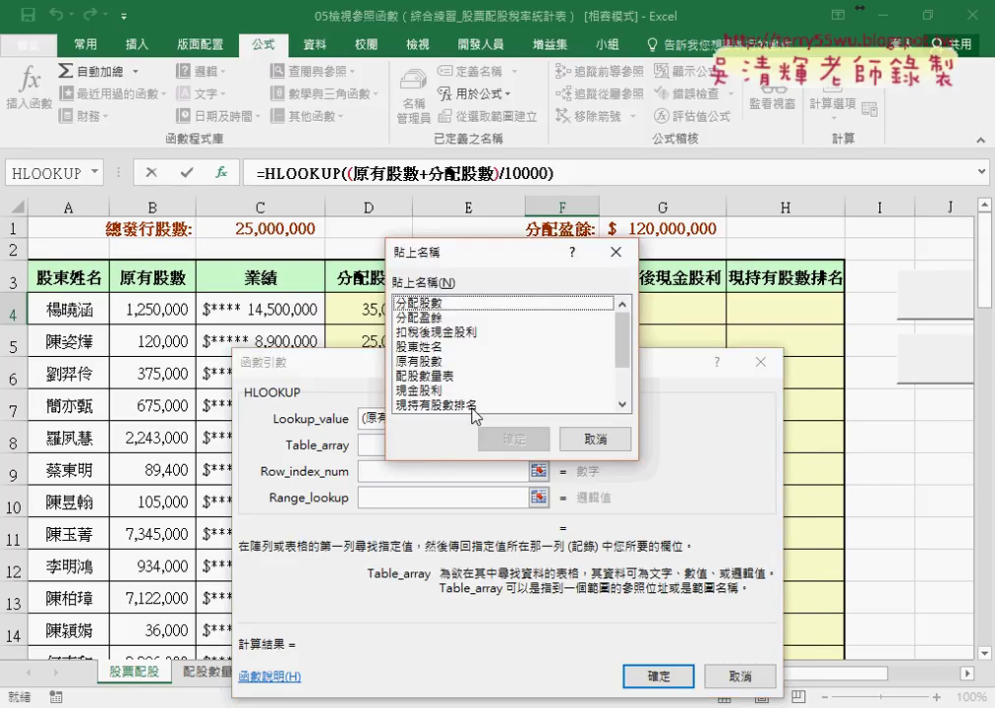
scroll(627, 349, "down", 1)
scroll(627, 349, "down", 2)
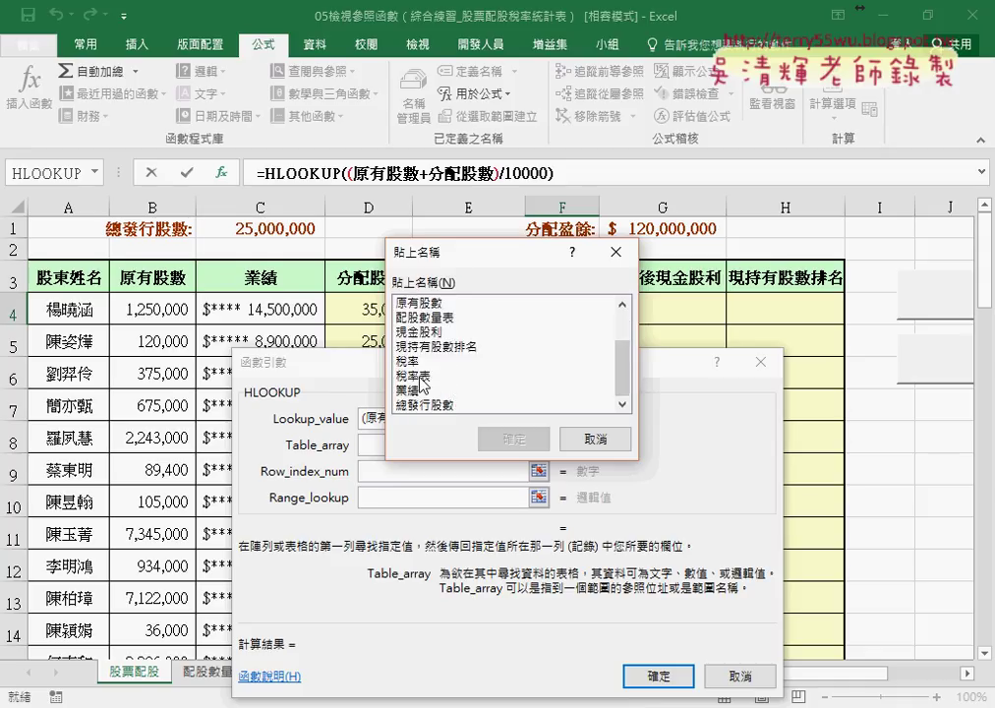
double_click(423, 377)
left_click(374, 473)
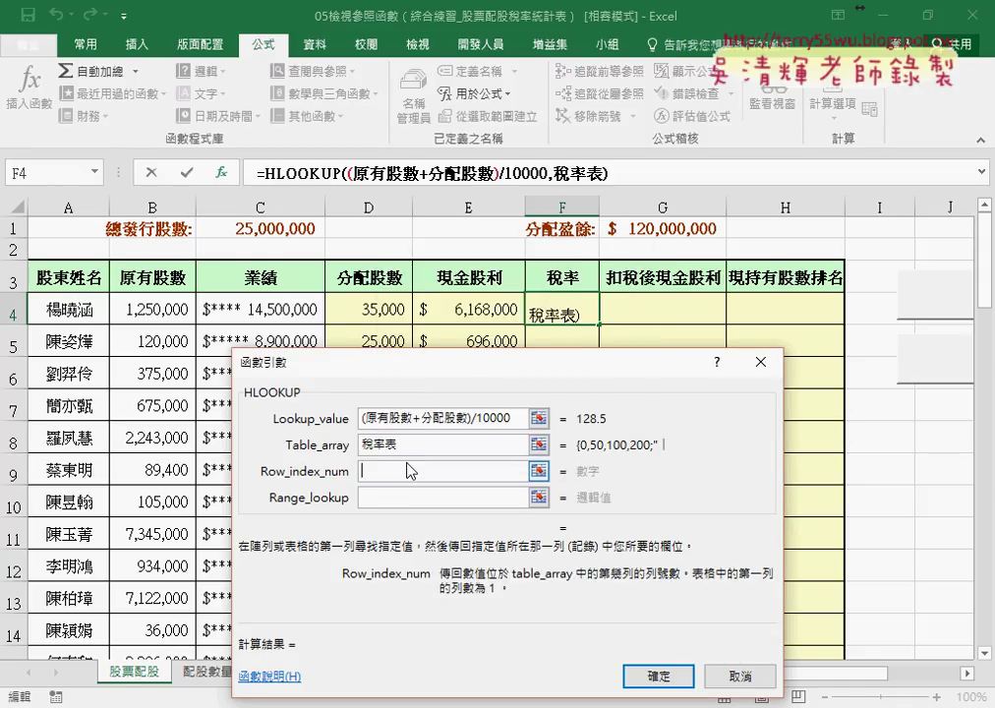
left_click(409, 451)
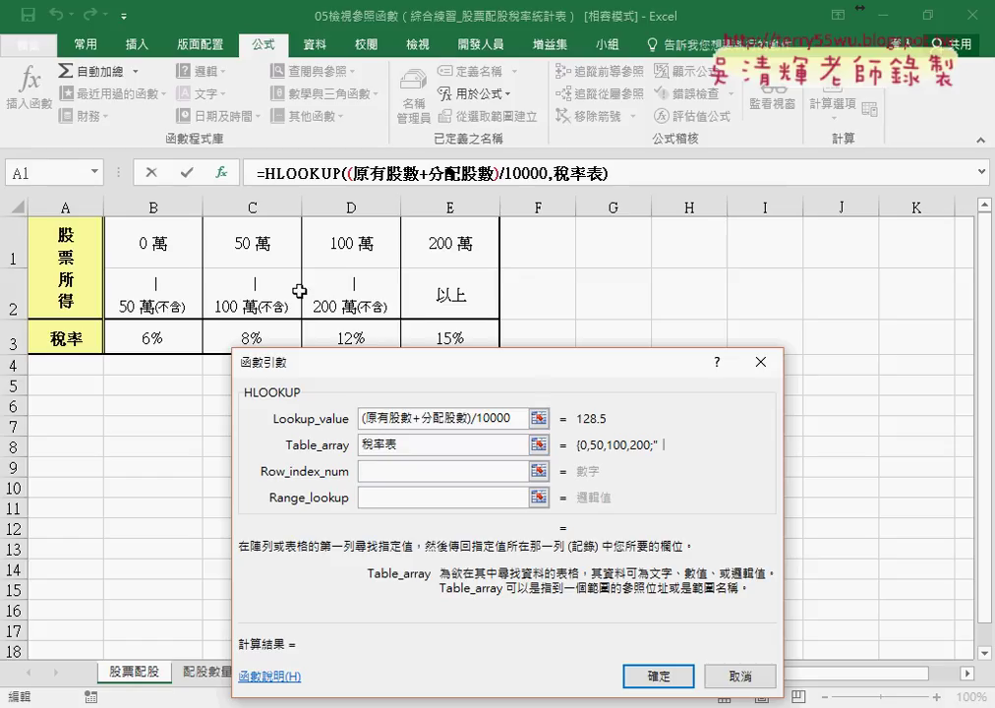
left_click(404, 472)
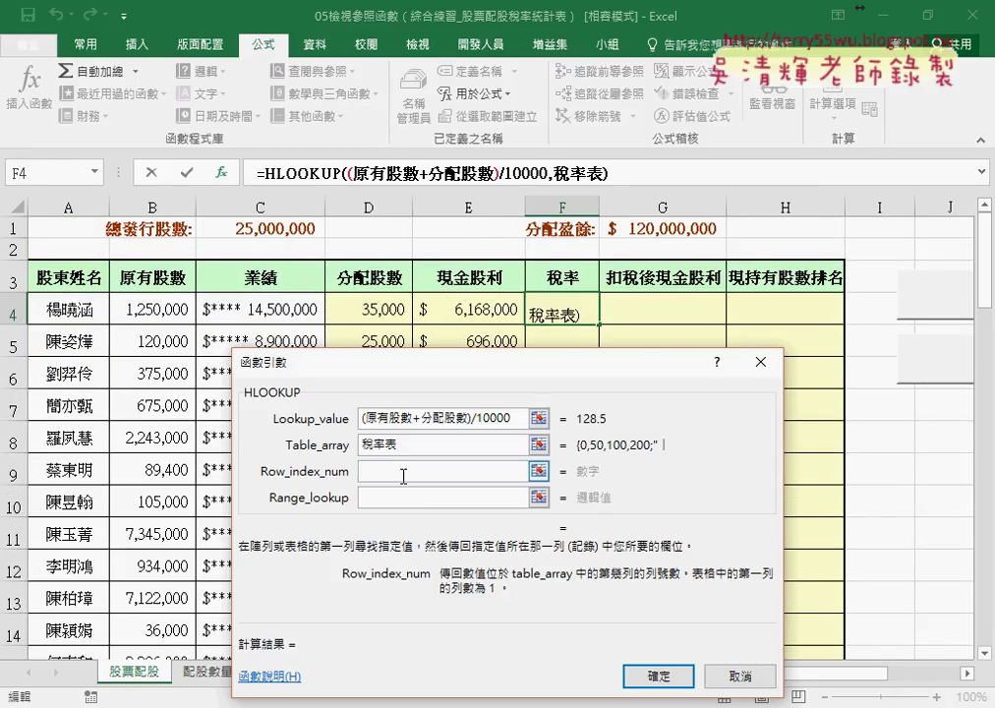
type("3")
left_click(403, 496)
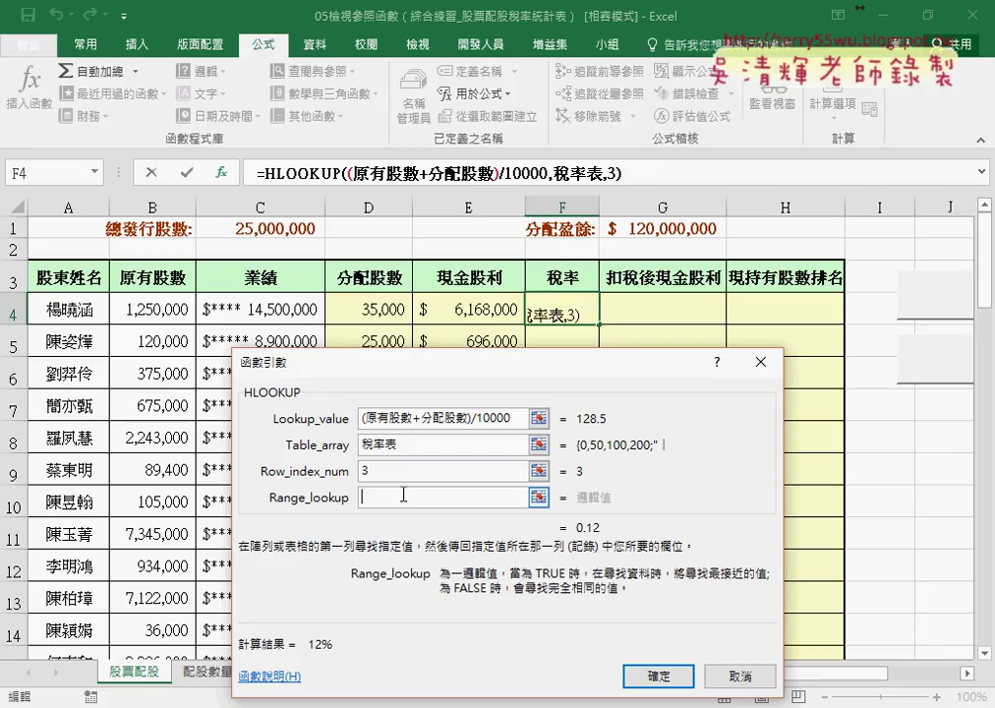
type("1")
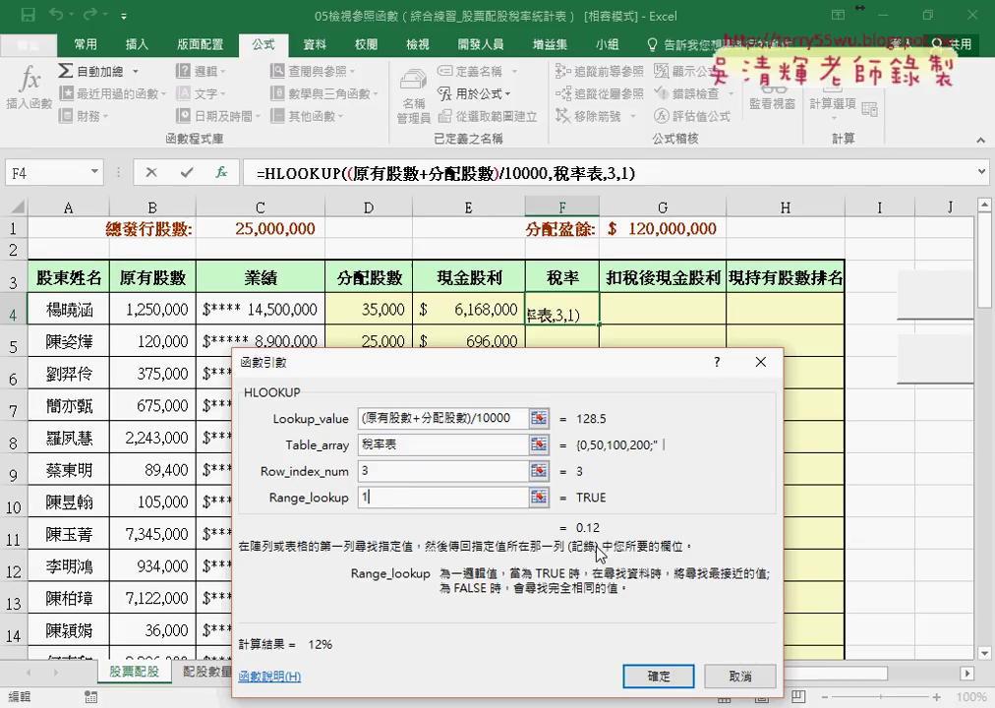
left_click(654, 676)
Step: Copy the HLOOKUP tax-rate formula down the whole 稅率 column
double_click(599, 325)
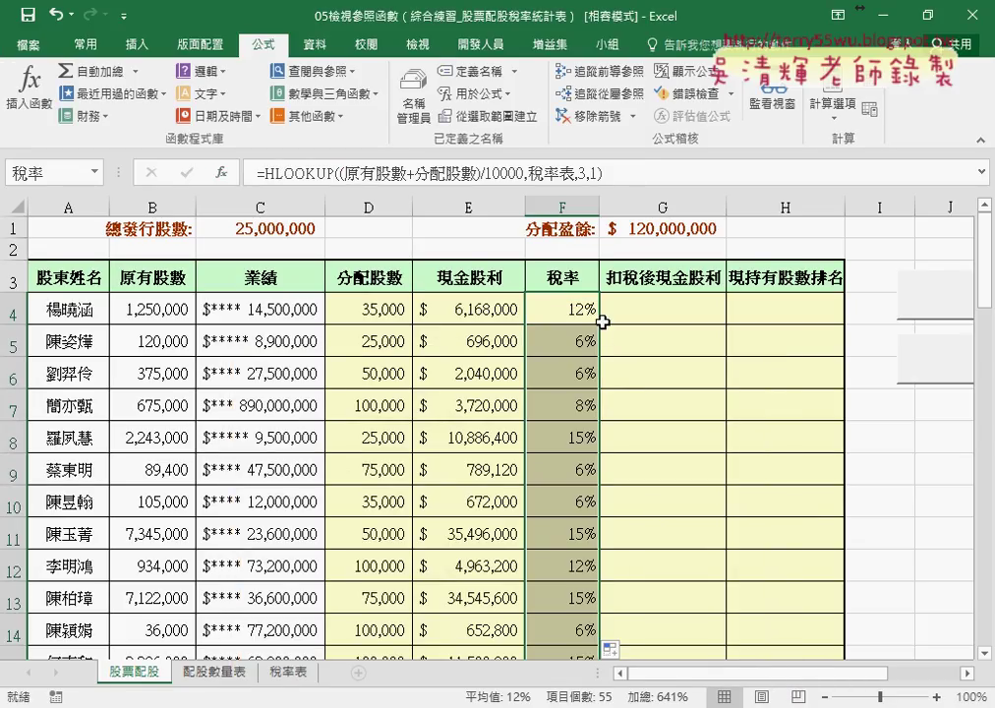
left_click(651, 310)
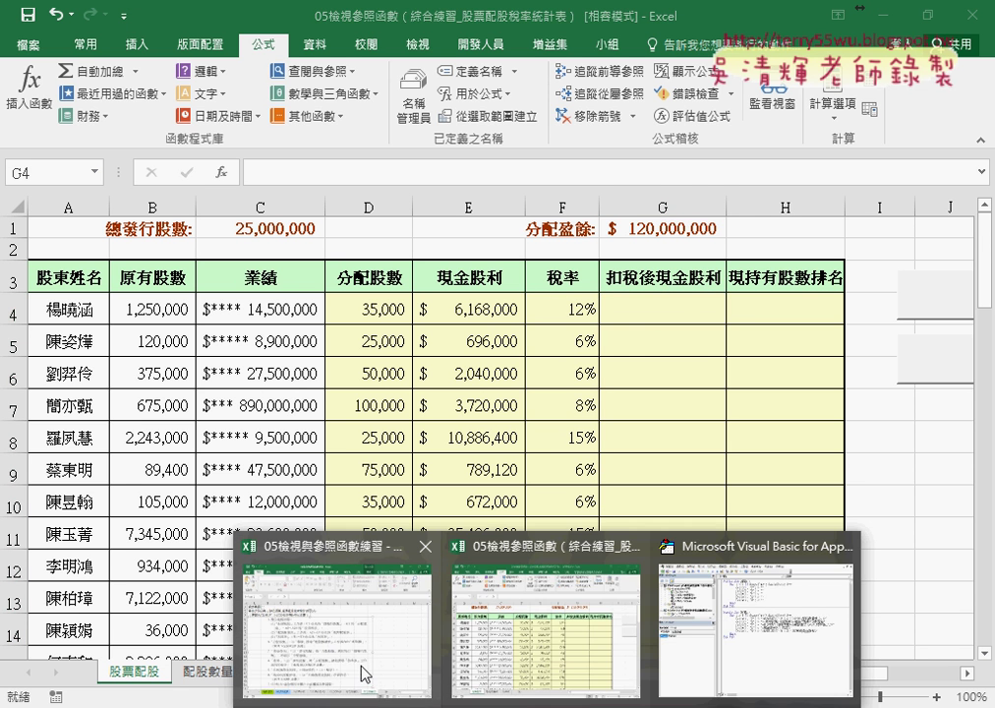
left_click(367, 637)
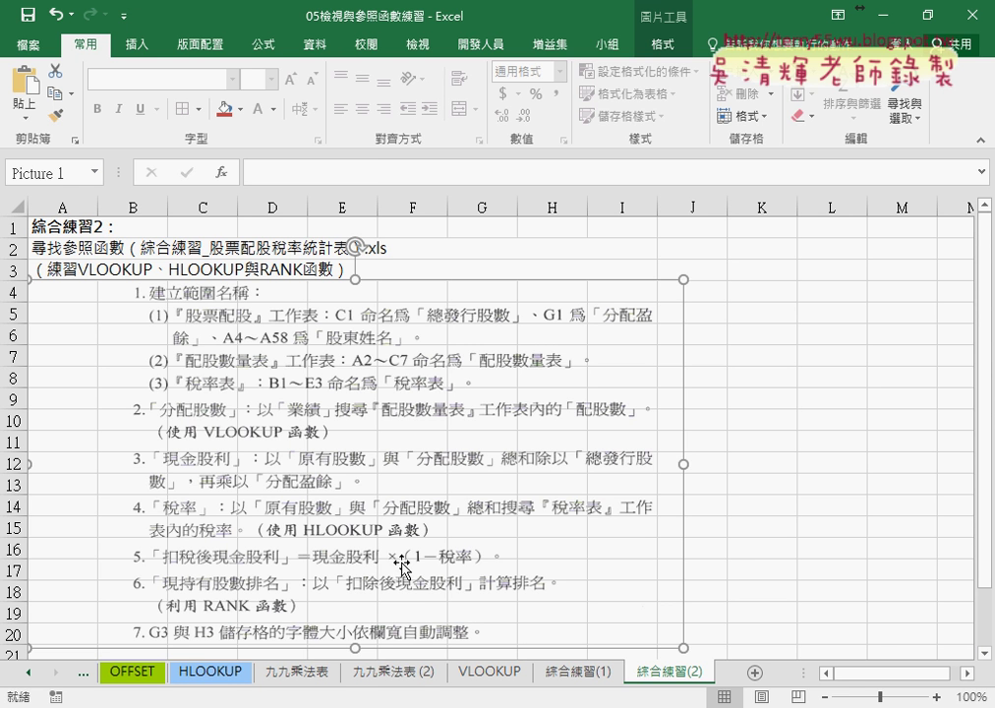
Step: In G4, build a formula from the pasted names 現金股利 and 稅率 as =現金股利*1-稅率
left_click(883, 18)
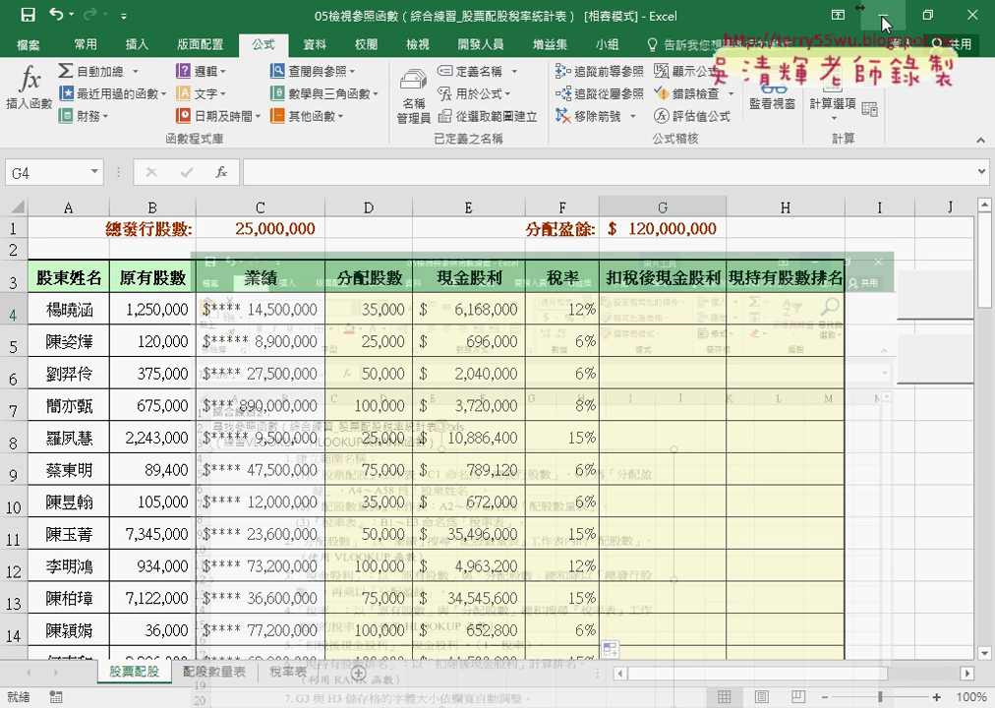
type("=")
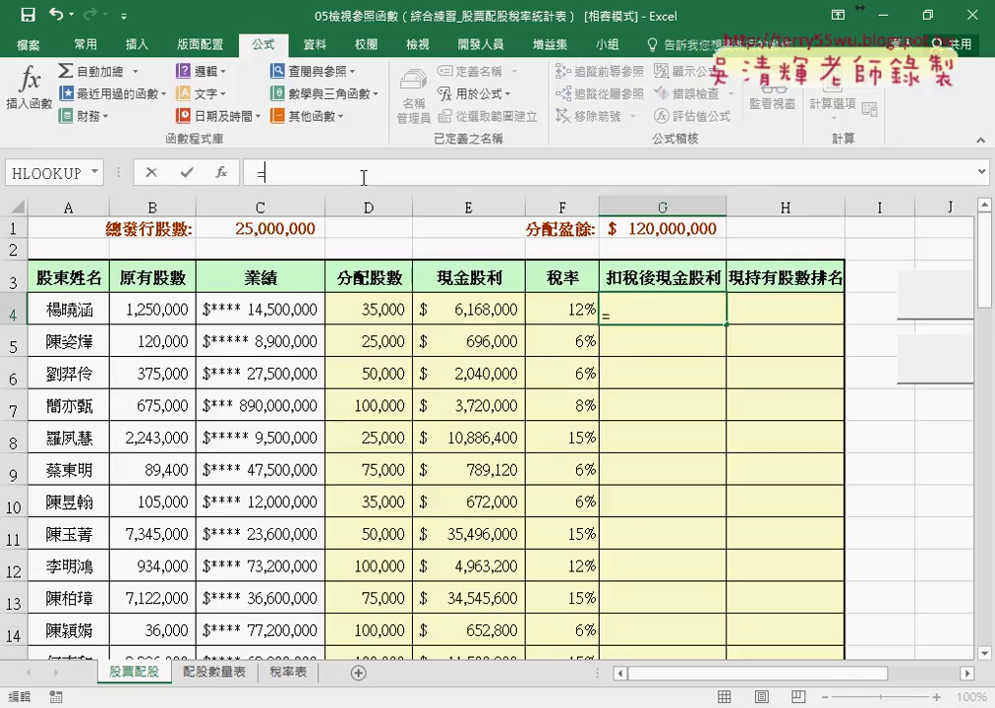
key("F3")
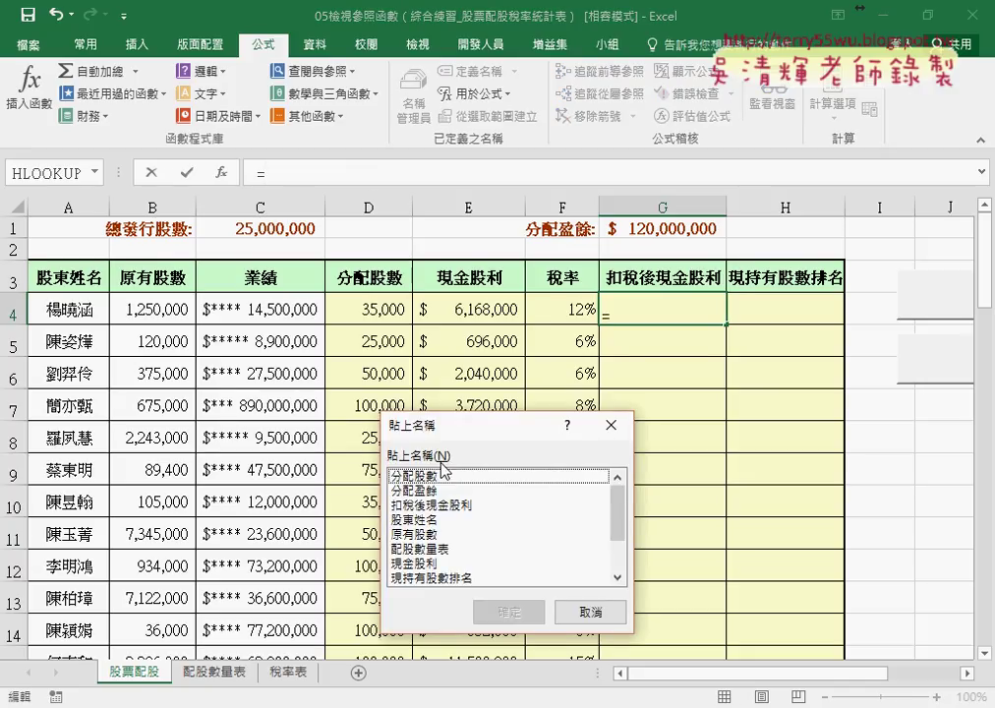
double_click(446, 562)
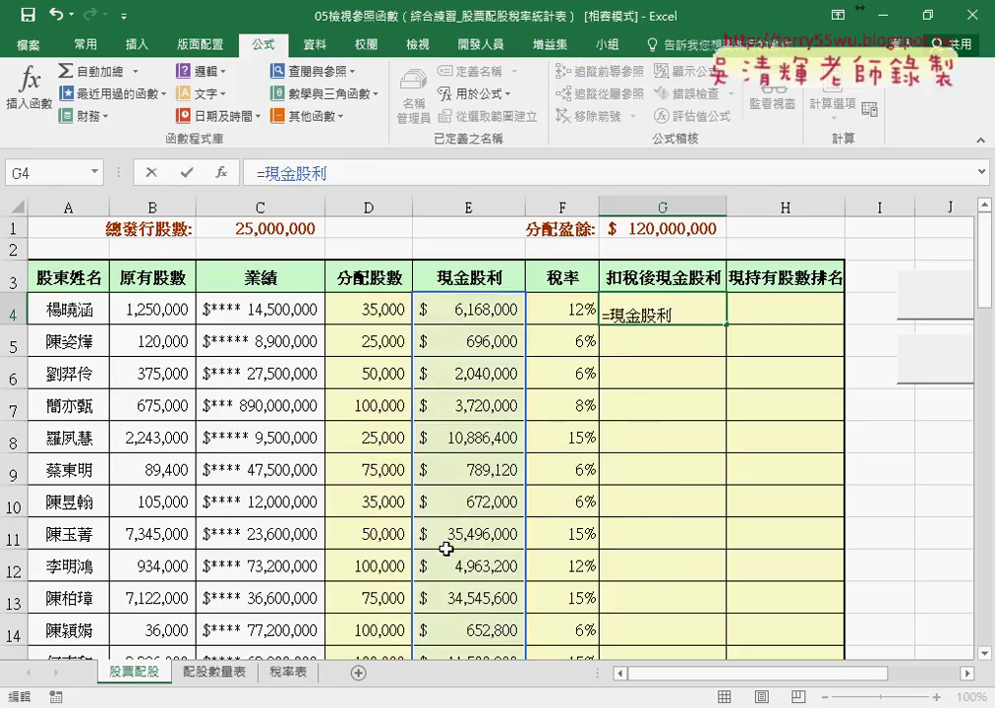
type("*")
type("1-")
key("F3")
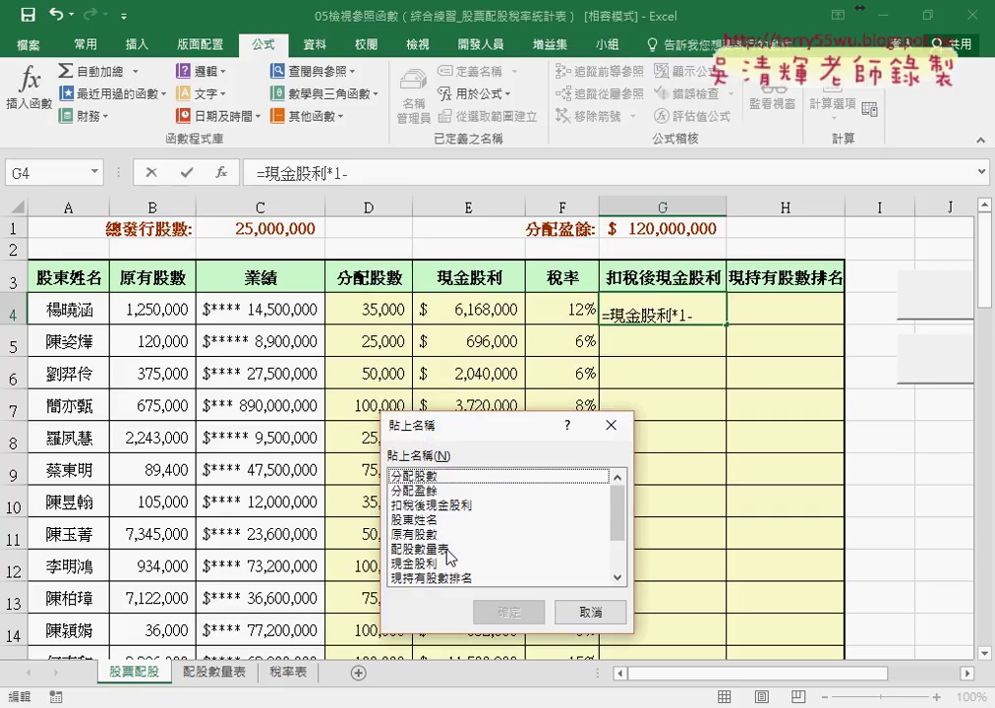
scroll(620, 546, "down", 2)
scroll(620, 540, "down", 2)
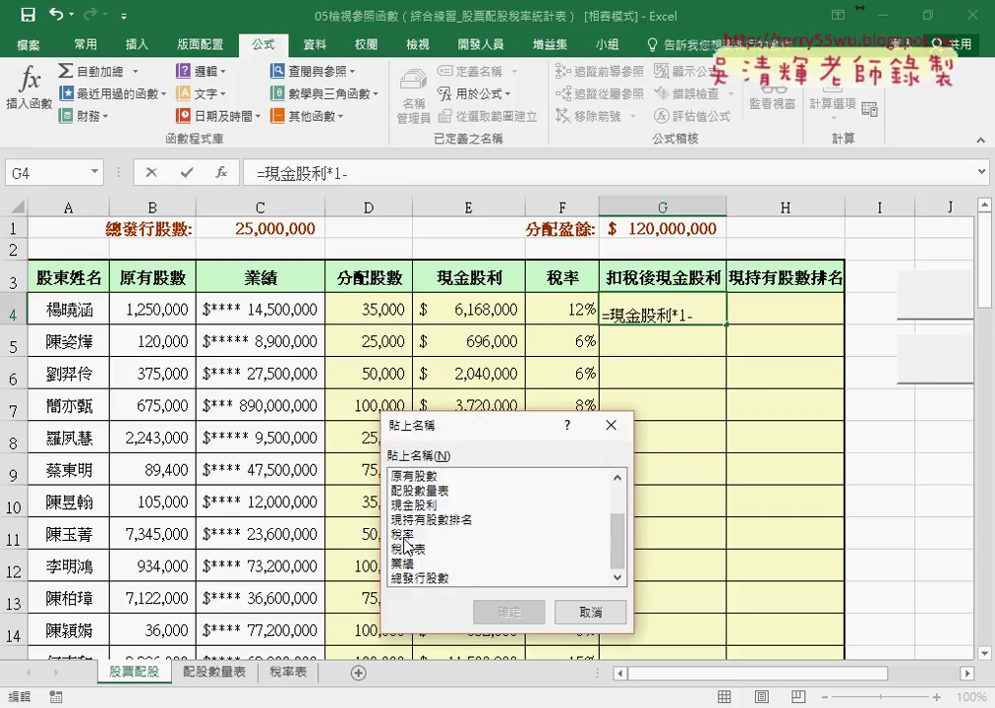
double_click(403, 534)
Step: Bracket it into =現金股利*(1-稅率), commit, and fill it down column G
left_click(334, 174)
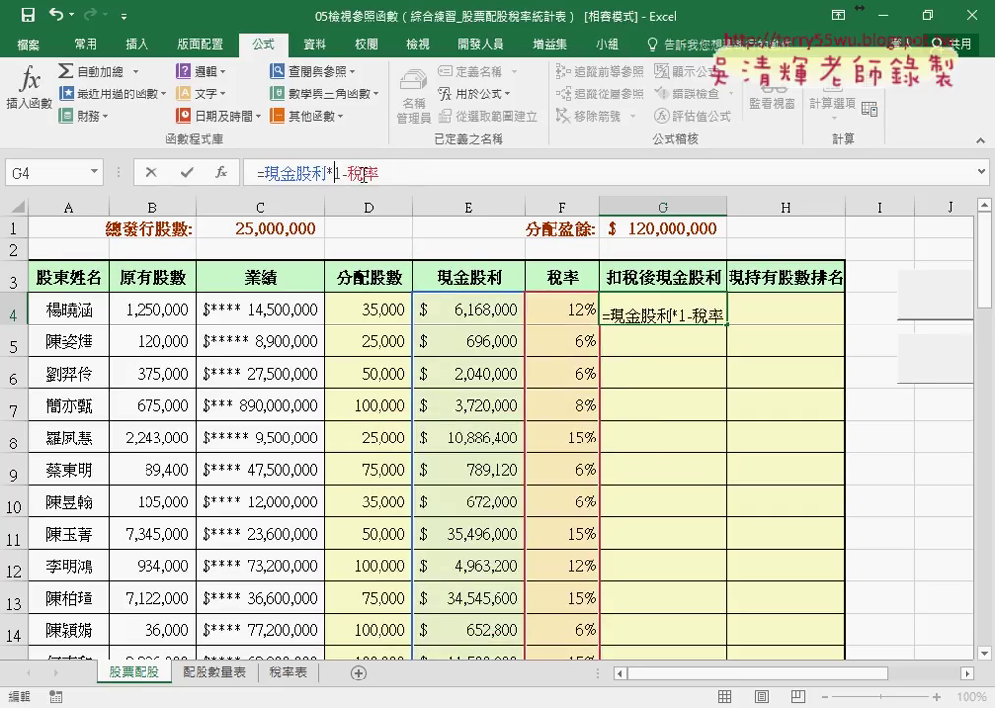
type("(")
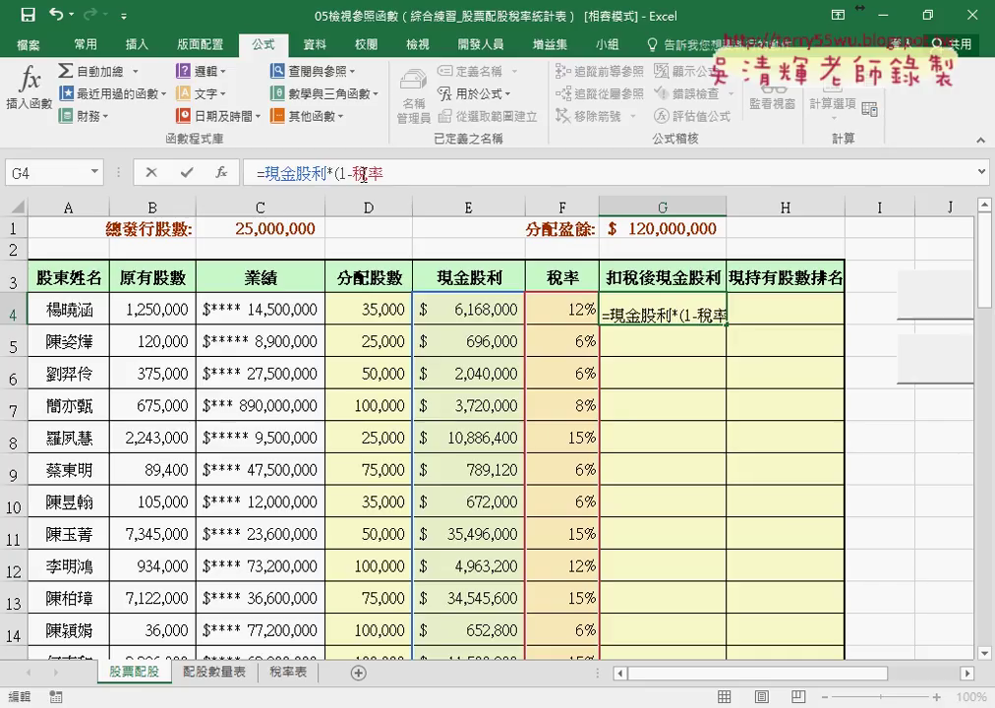
left_click(390, 175)
type(")")
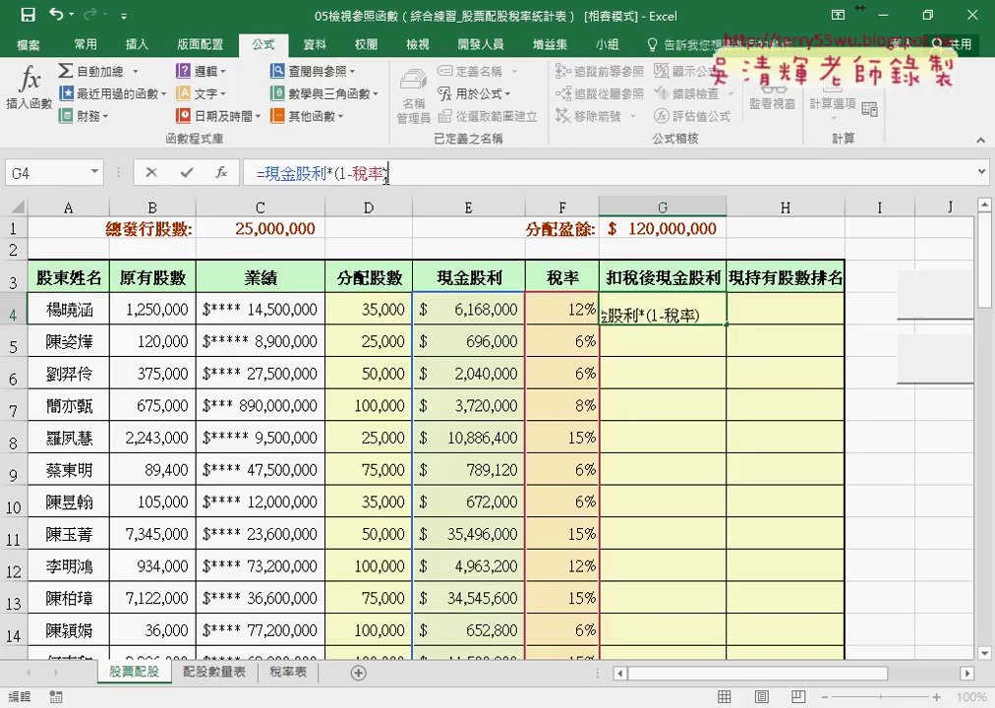
left_click(191, 176)
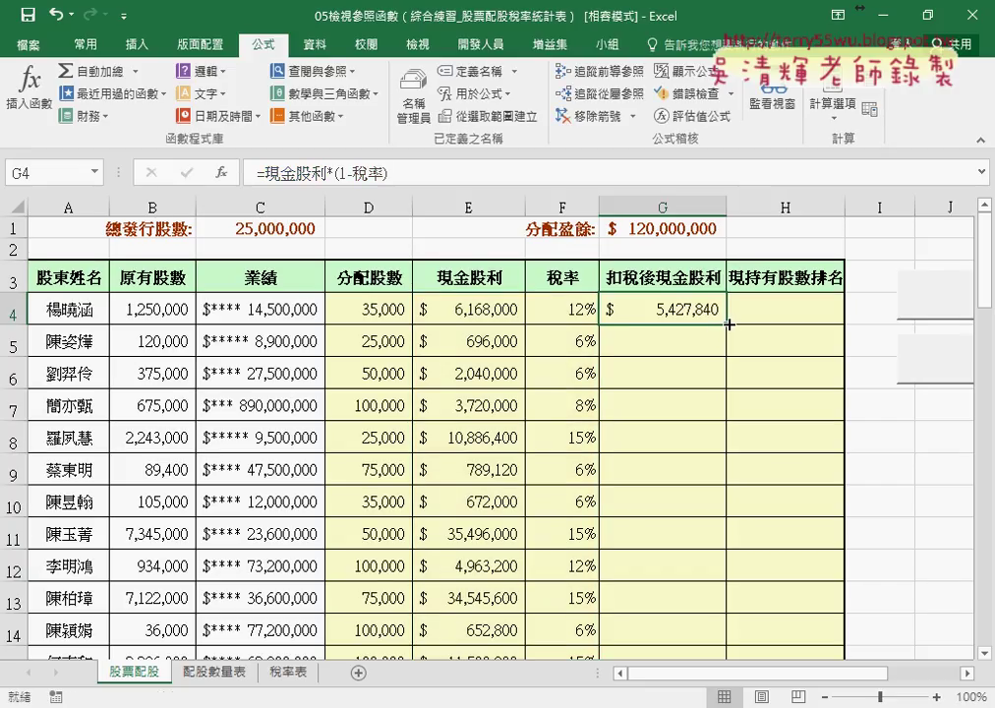
double_click(727, 324)
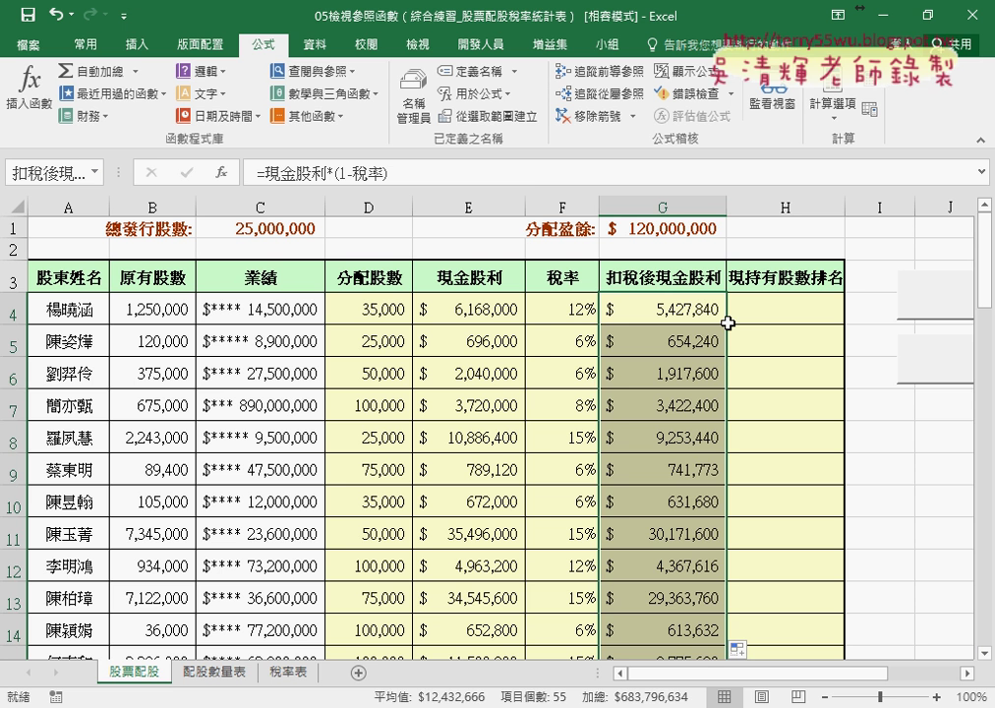
left_click(772, 315)
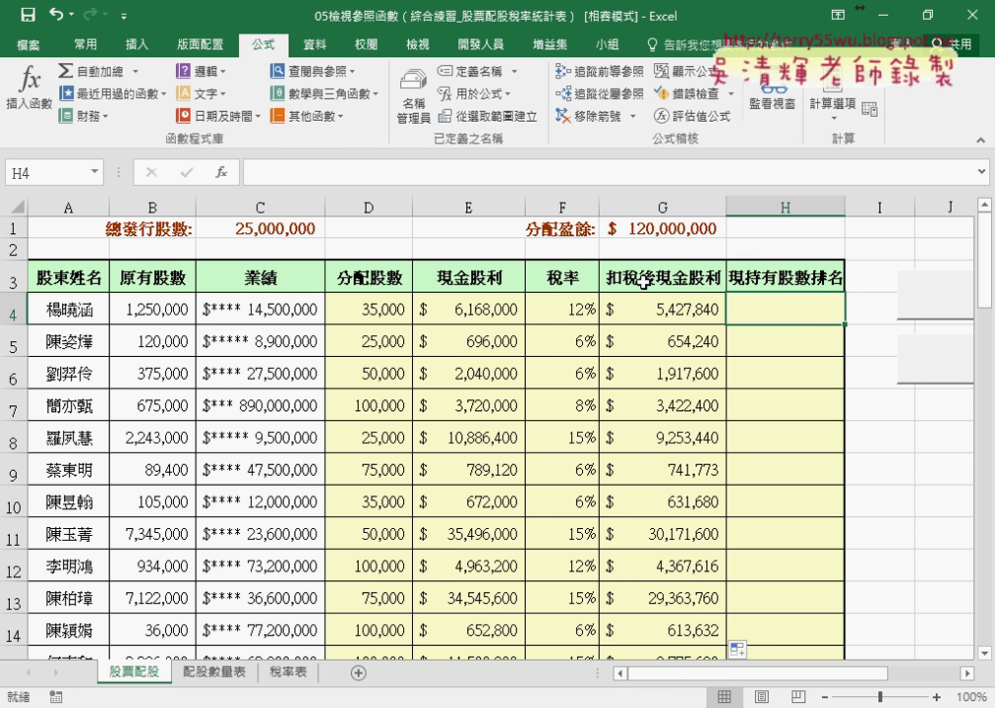
Step: In H4, insert RANK.EQ from the 統計 category with G4 as the number
left_click(222, 172)
left_click_drag(452, 311, 275, 160)
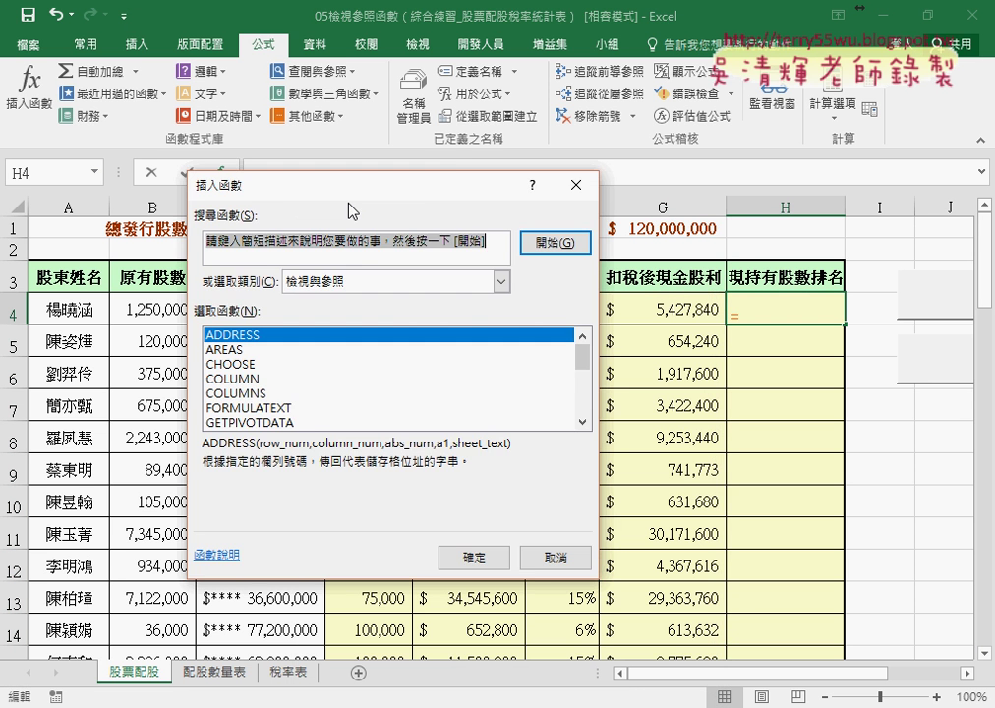
left_click(304, 262)
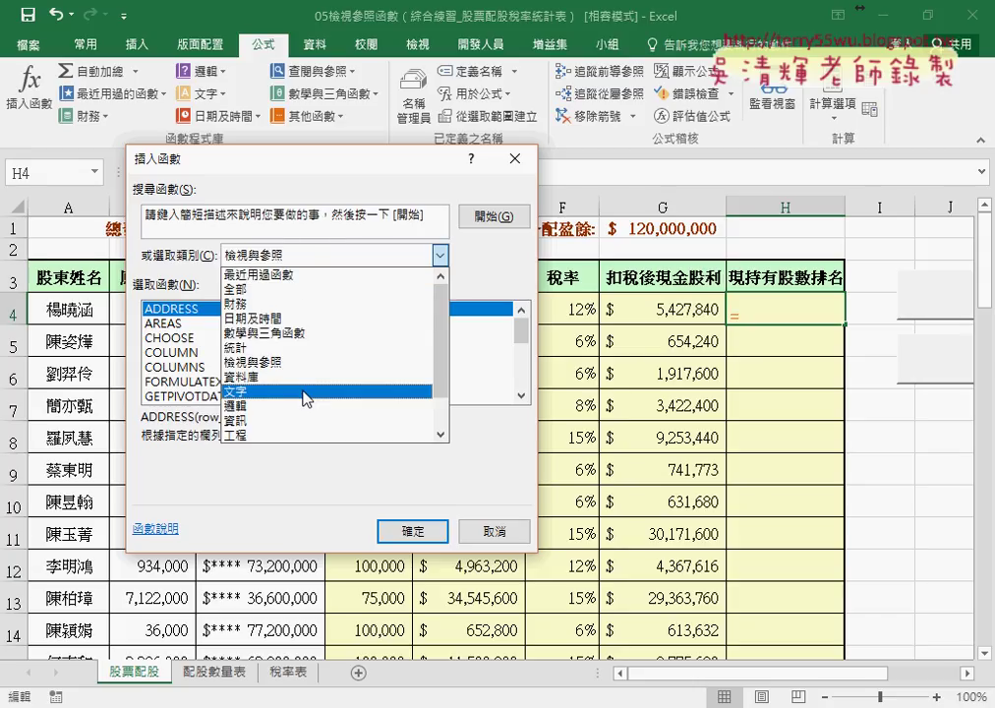
left_click(303, 348)
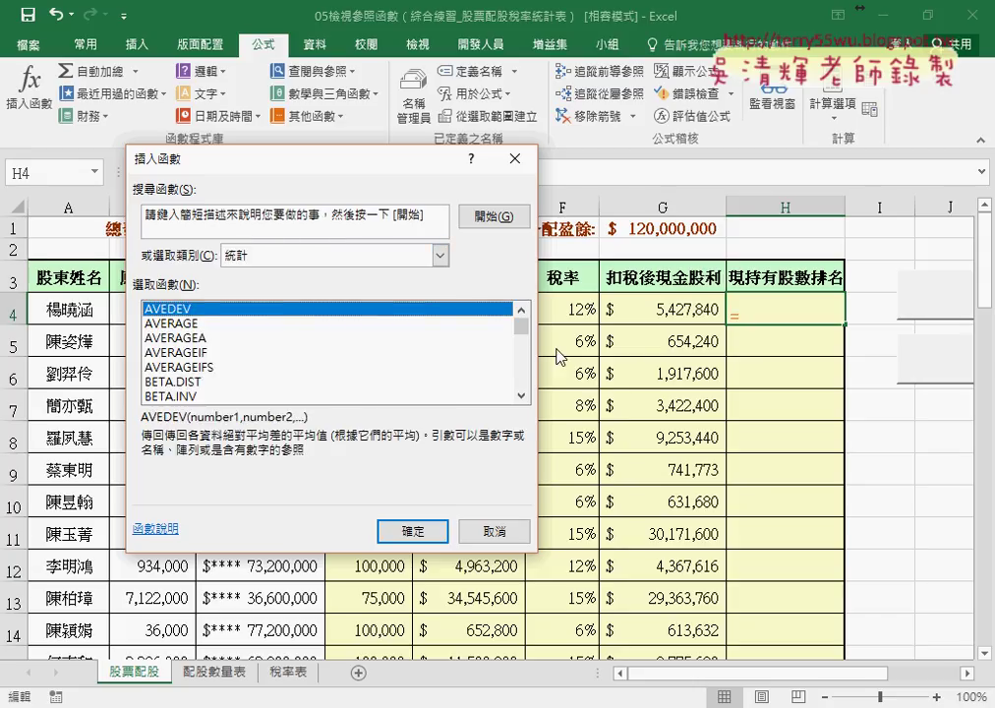
left_click(522, 344)
mouse_move(522, 344)
left_mouse_down()
mouse_move(522, 377)
mouse_move(522, 366)
left_mouse_up()
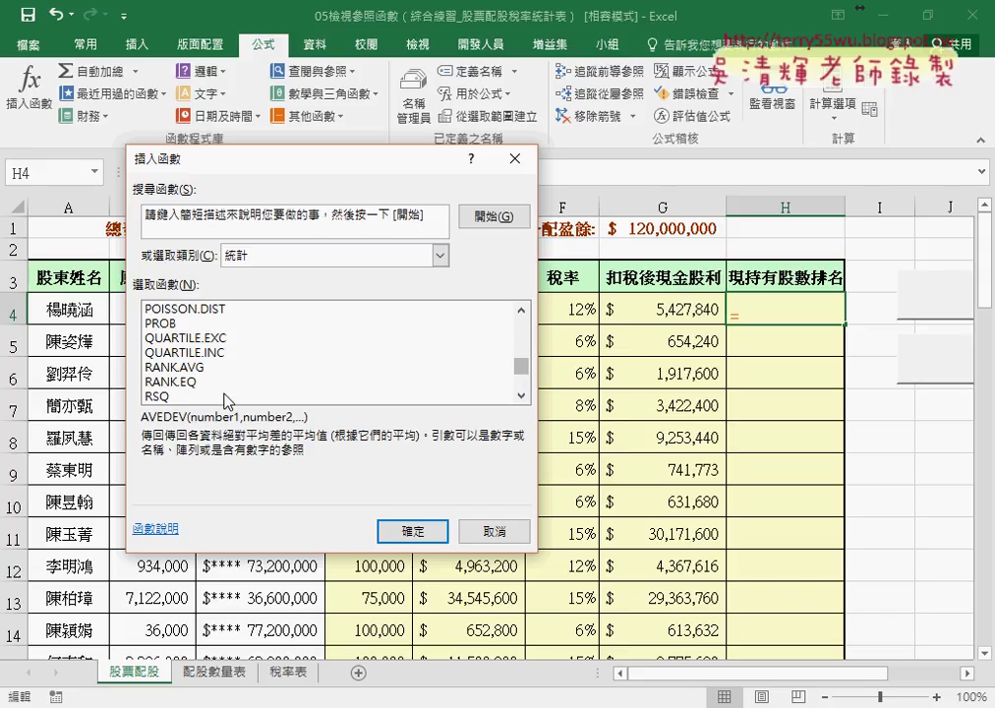
left_click(172, 382)
left_click(398, 531)
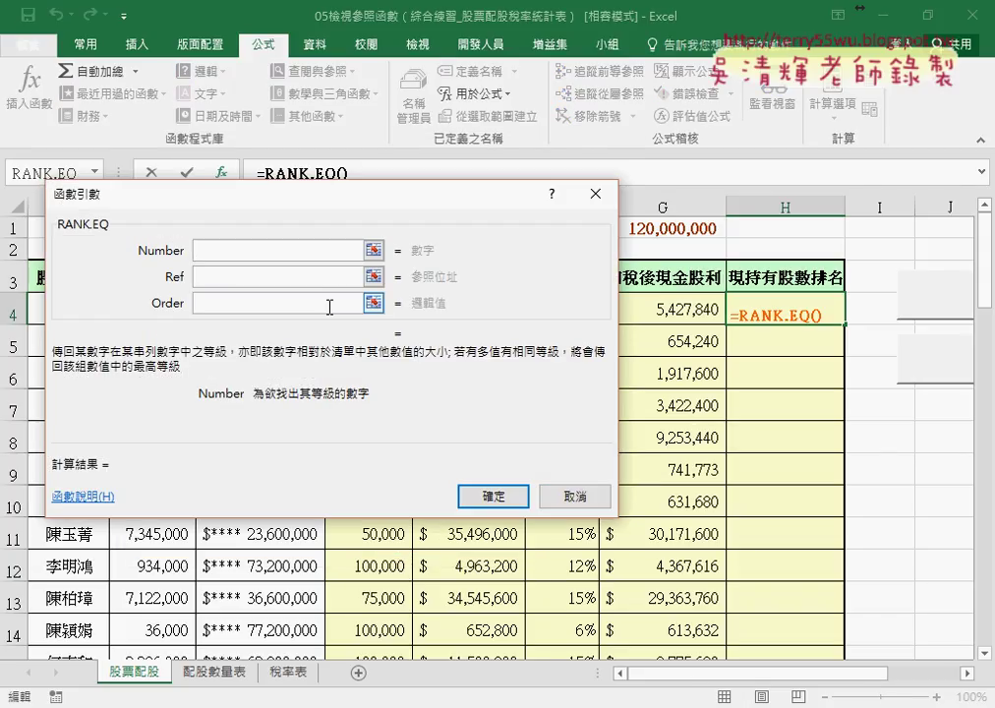
left_click(664, 309)
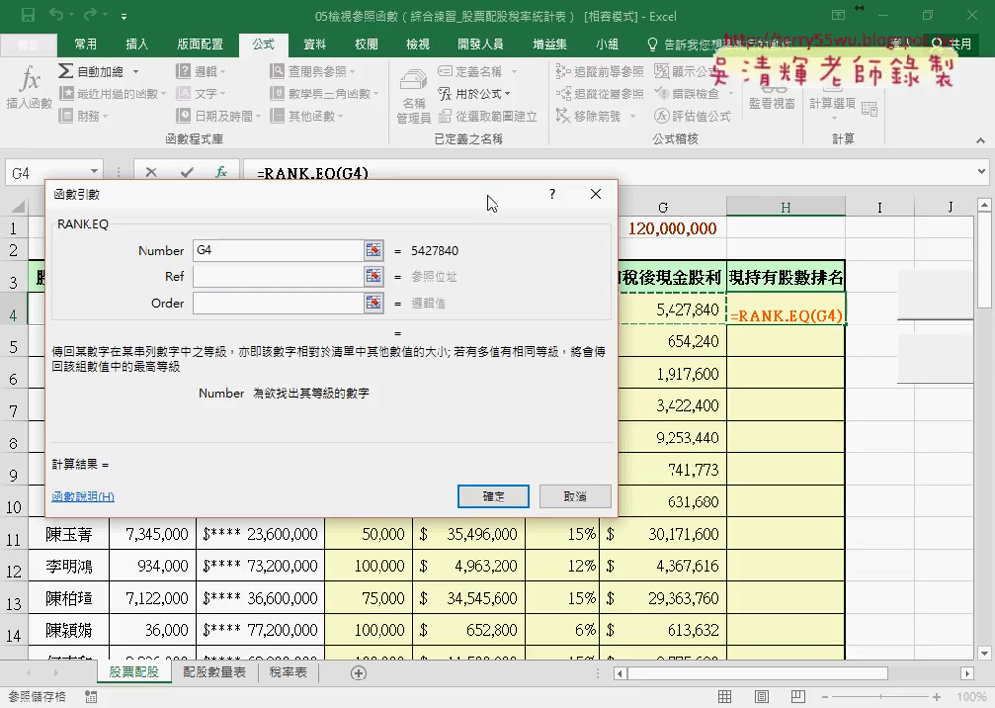
Step: Set the RANK.EQ reference to the name 扣稅後現金股利, confirm, and fill down column H
left_click_drag(489, 203, 408, 203)
left_click(182, 277)
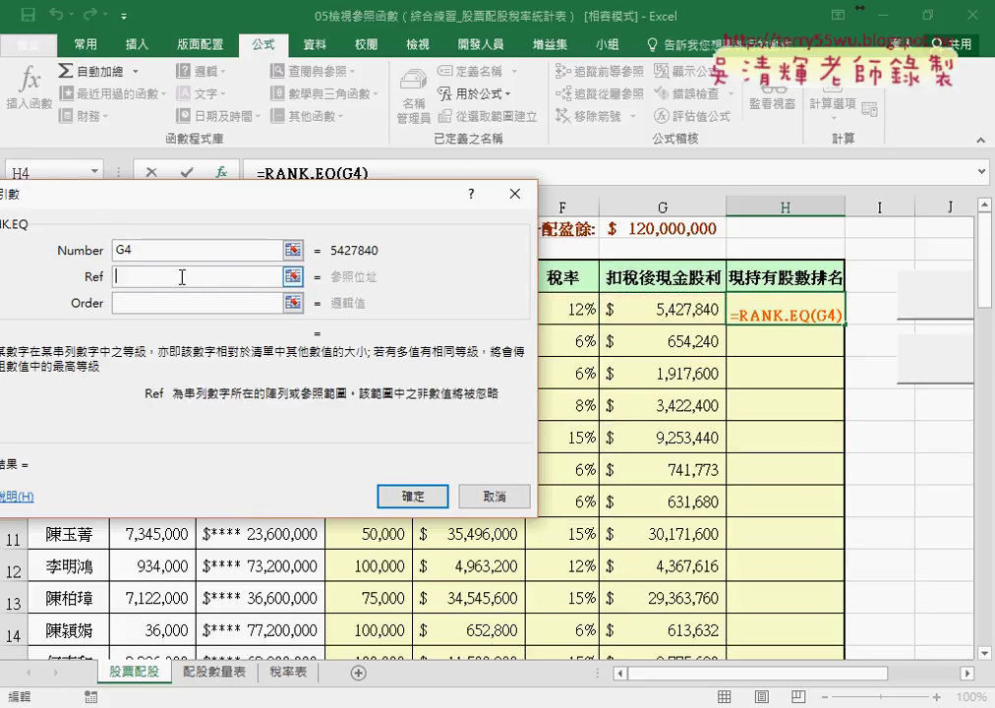
key("F3")
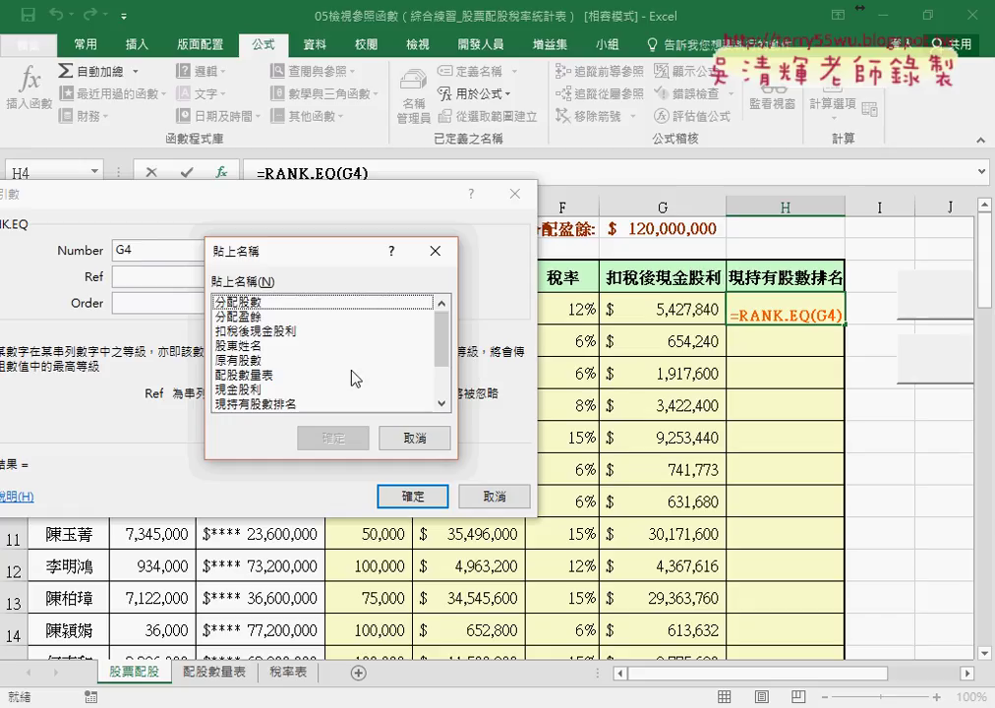
mouse_move(448, 351)
left_mouse_down()
mouse_move(435, 400)
mouse_move(443, 342)
left_mouse_up()
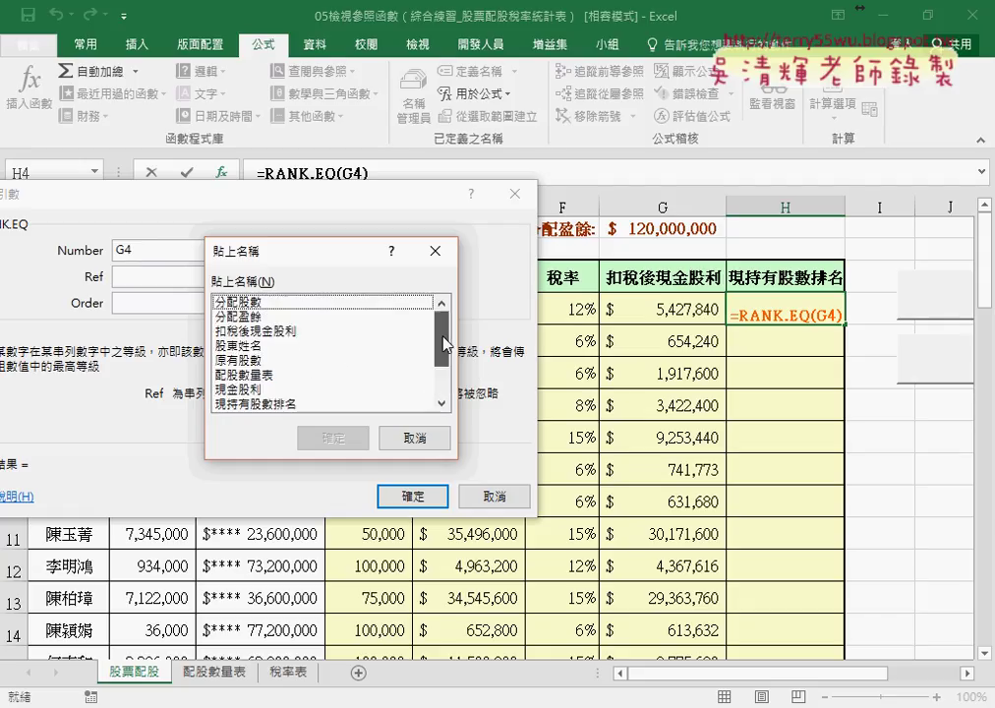
left_click(313, 332)
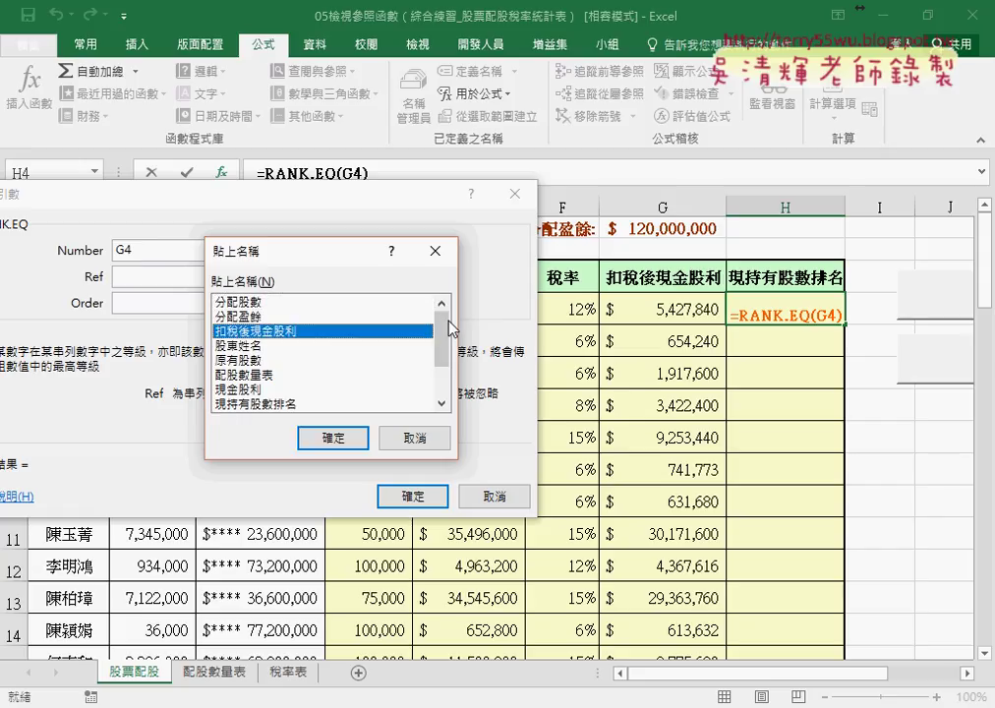
left_click(347, 439)
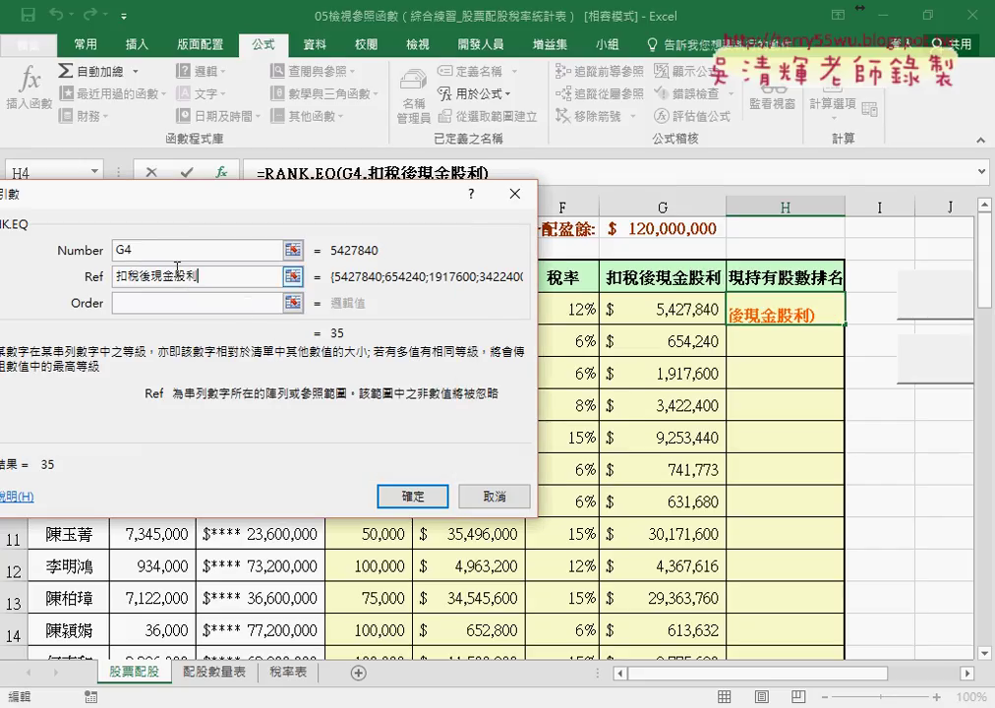
left_click(126, 250)
left_click(218, 276)
scroll(219, 275, "down", 1)
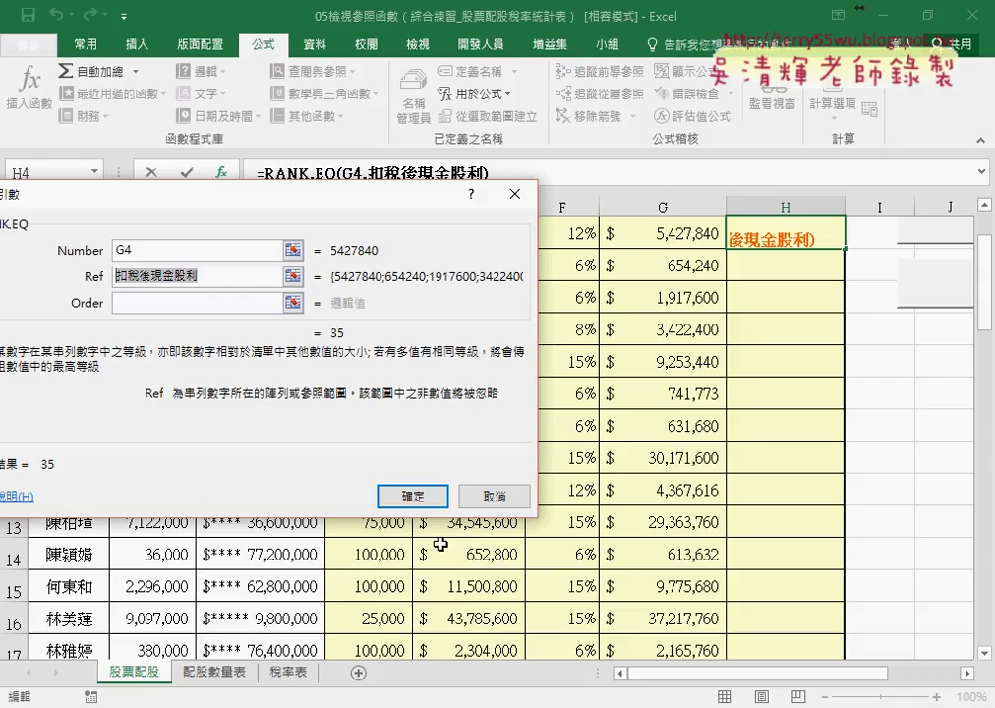
left_click(413, 495)
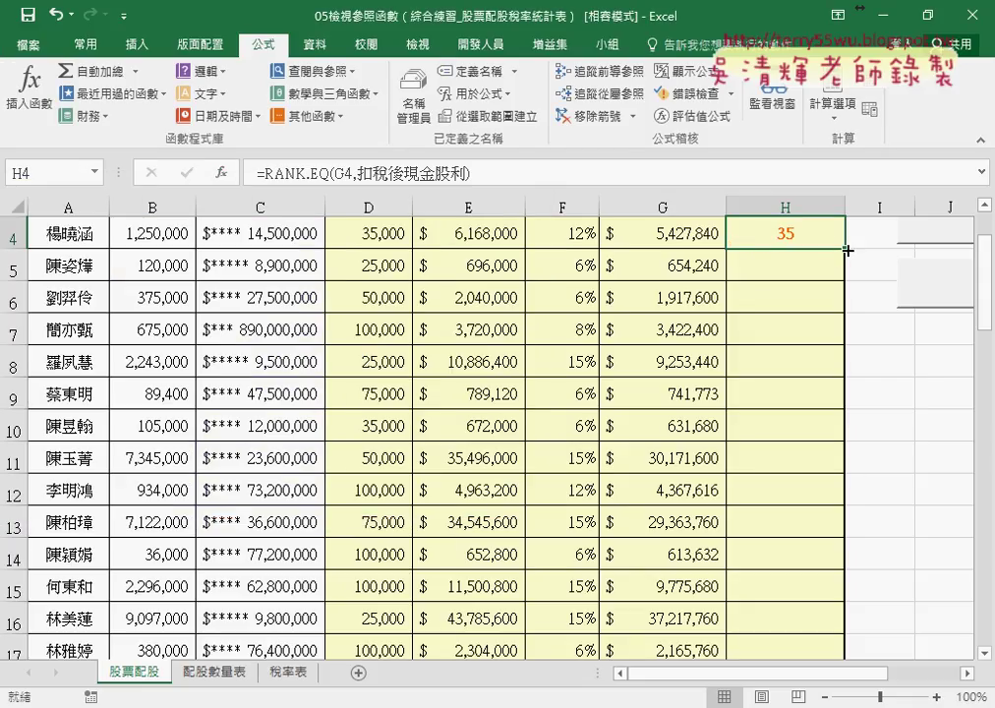
double_click(845, 248)
left_click_drag(985, 304, 988, 280)
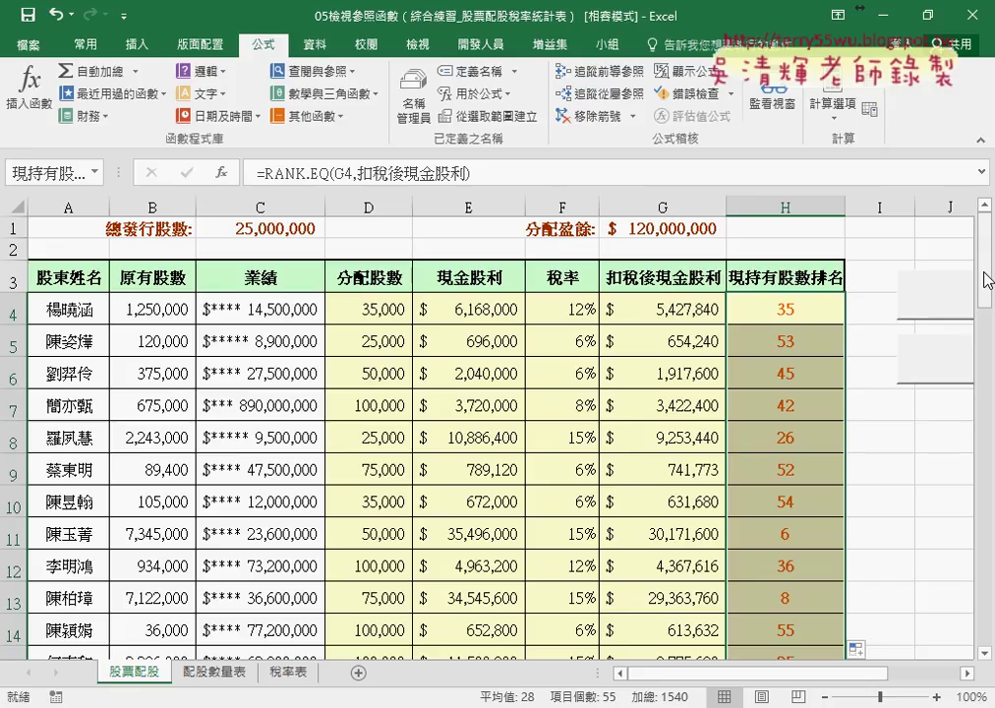
left_click(630, 311)
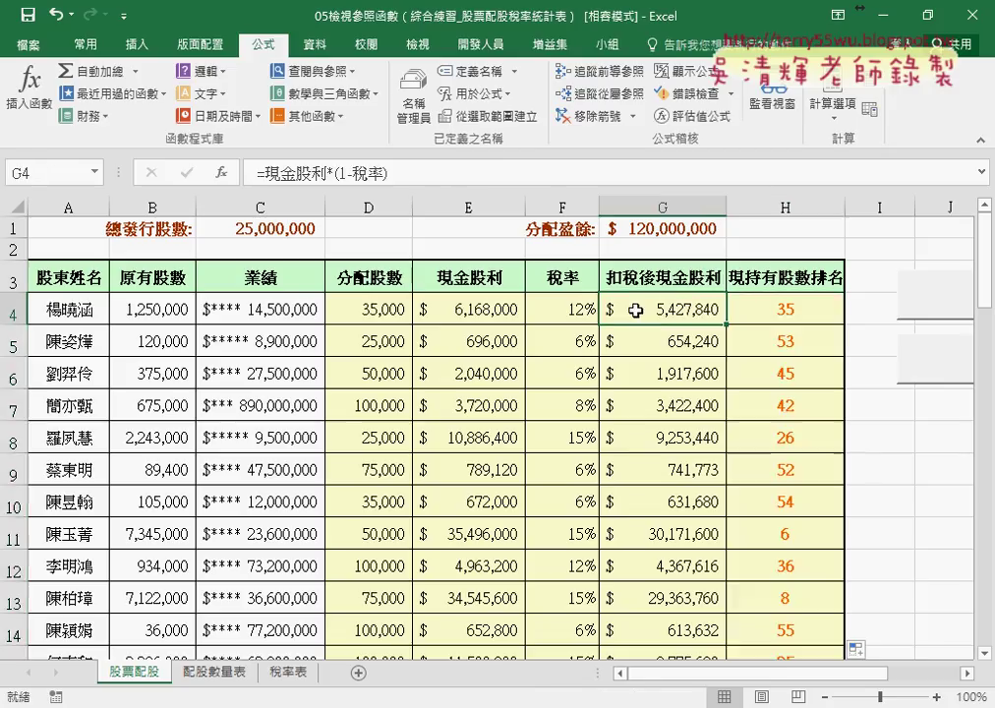
left_click(546, 310)
left_click(478, 311)
left_click(393, 313)
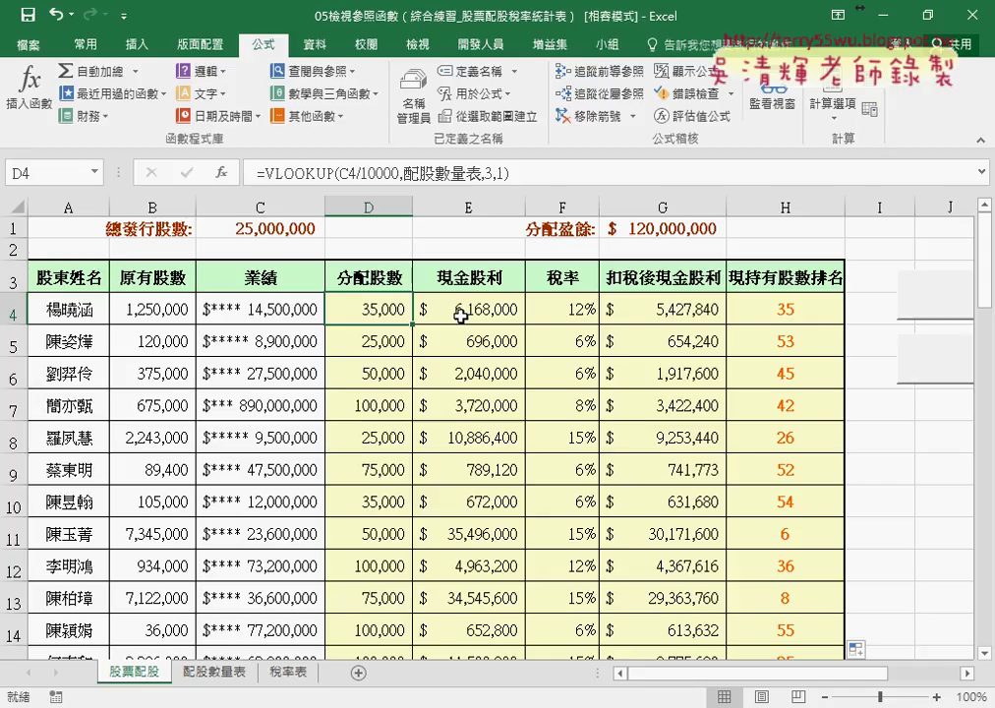
left_click(843, 682)
left_click_drag(843, 683, 890, 683)
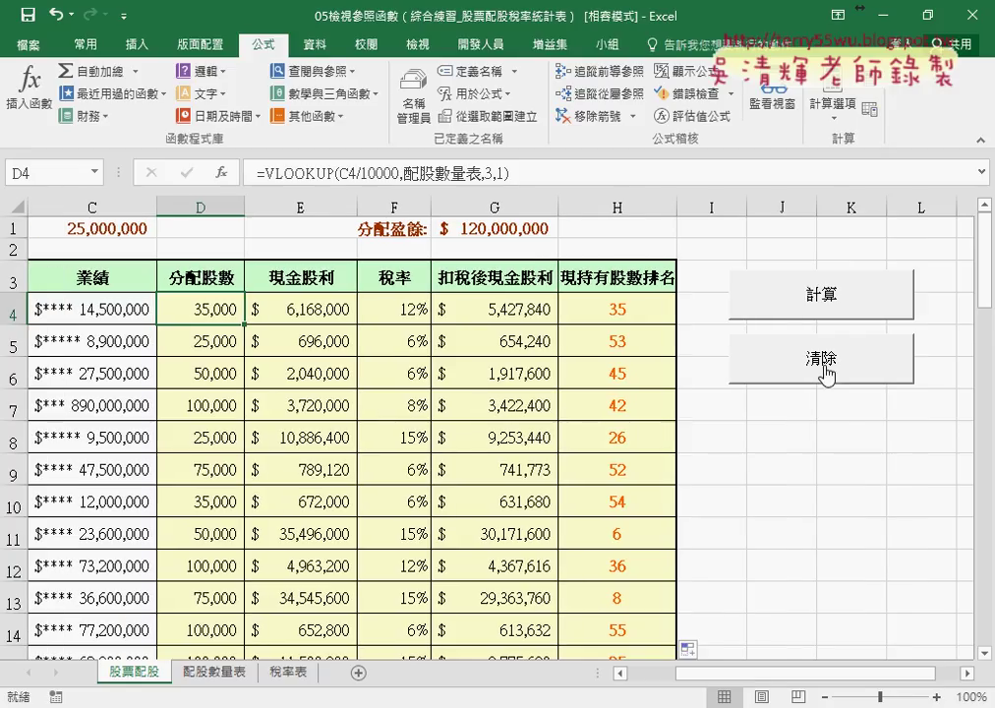
left_click(827, 374)
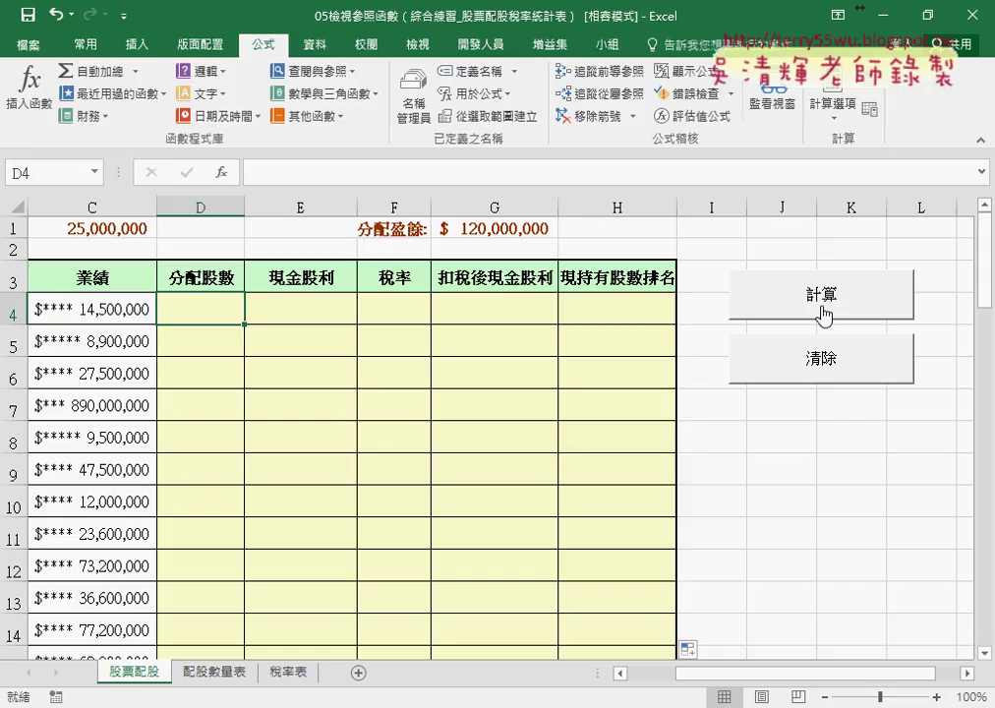
left_click(823, 311)
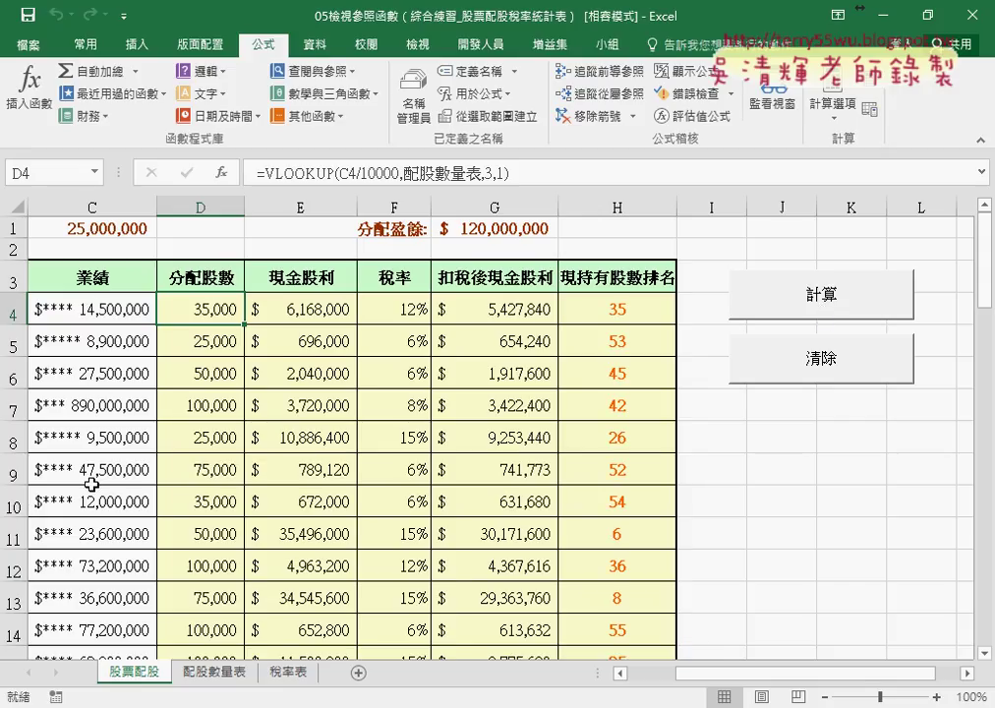
left_click(822, 358)
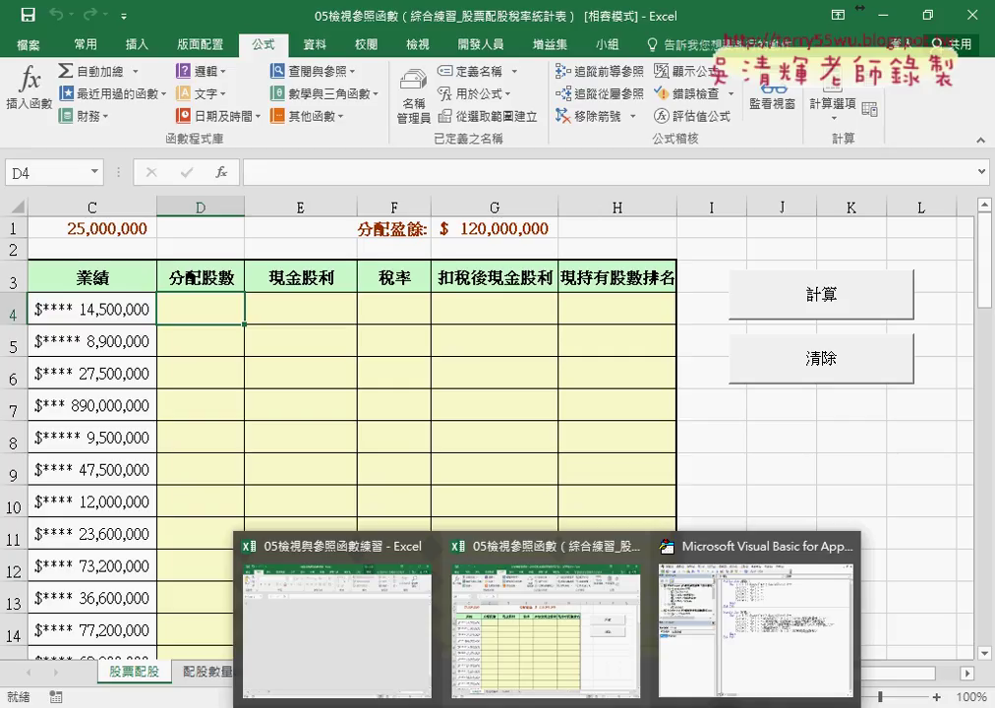
left_click(824, 449)
left_click(824, 295)
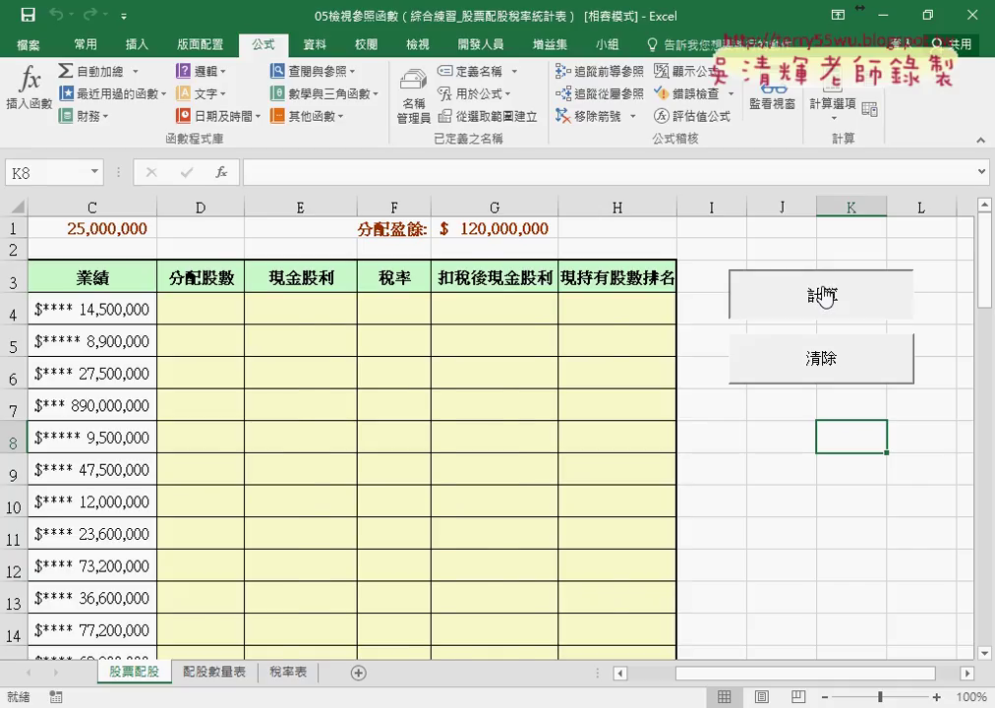
left_click(211, 309)
left_click(289, 309)
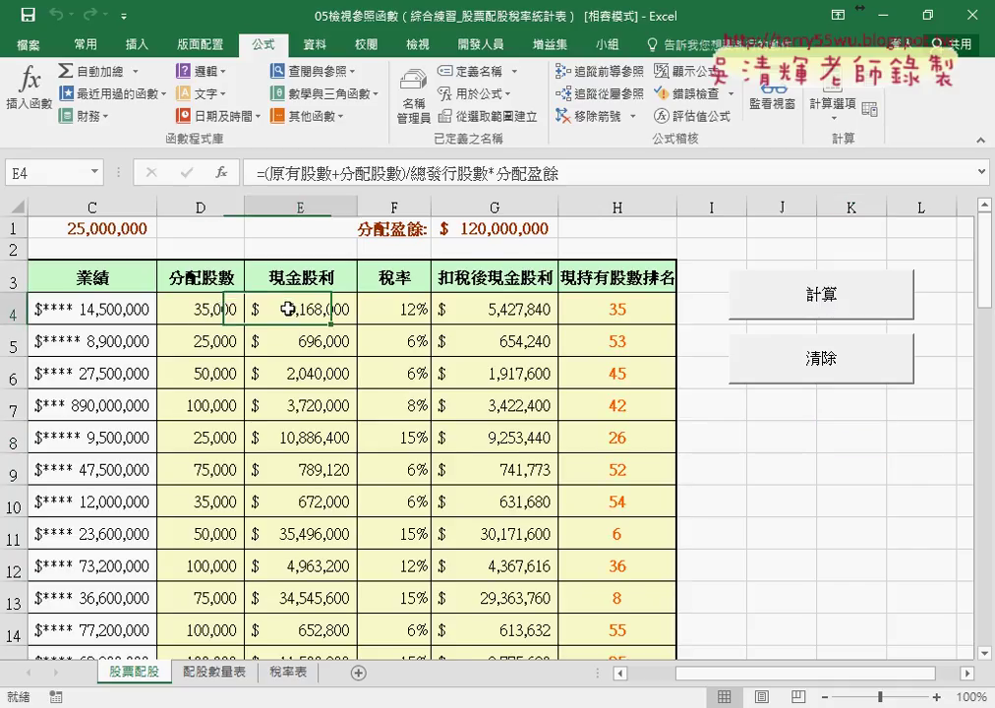
left_click(408, 309)
left_click(445, 309)
left_click(615, 309)
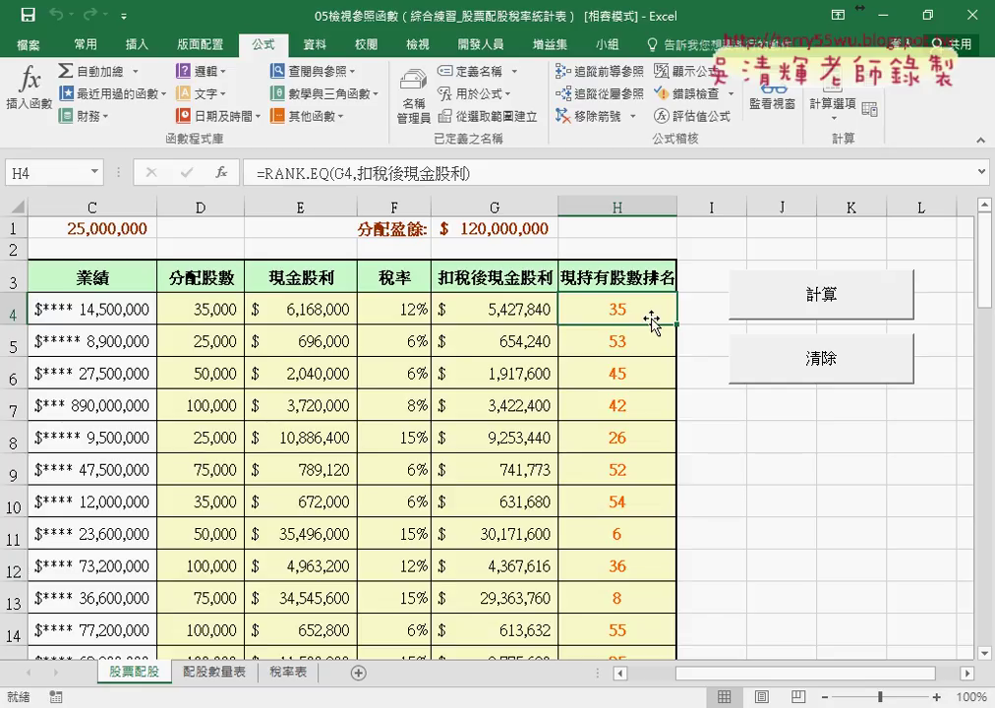
left_click(750, 358)
left_click(806, 308)
Step: Open the 名稱管理員 and scroll through the eleven defined names
left_click(414, 116)
scroll(295, 393, "down", 1)
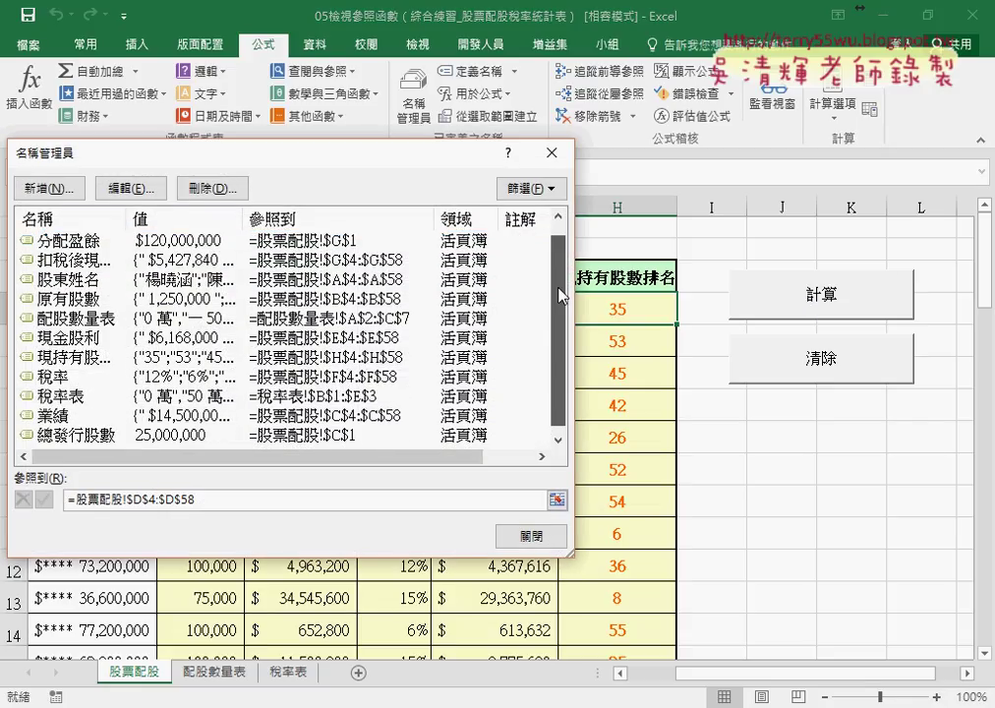